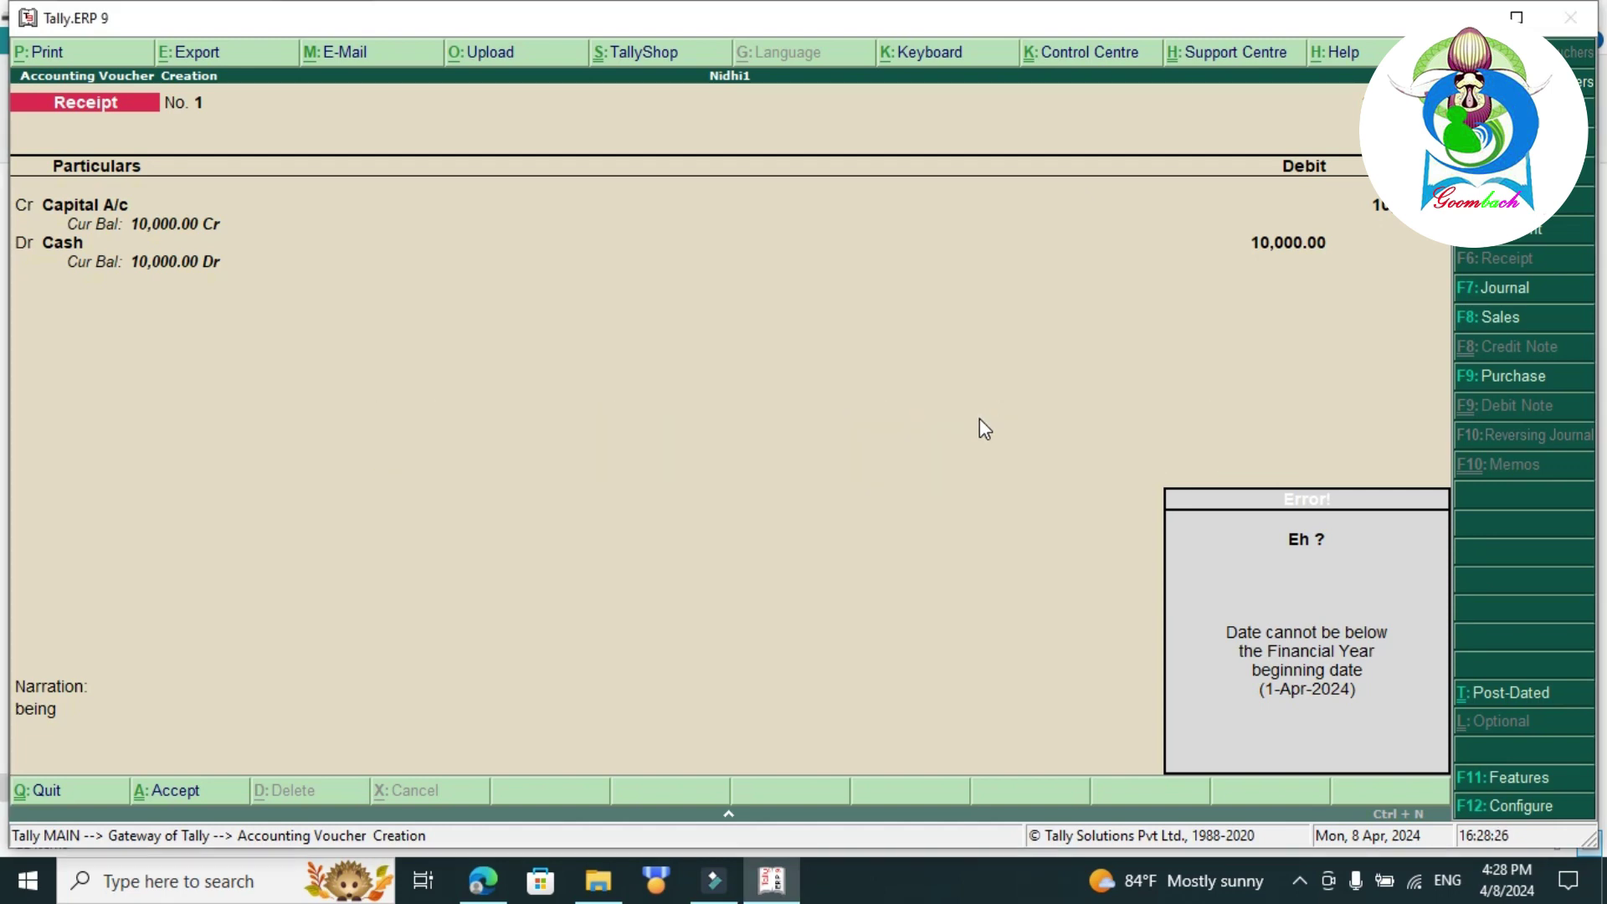
- Change the accounting period to 1-4-2024 through 31-3-2025 with Alt+F2
{"action": "key", "text": "alt+F2"}
{"action": "type", "text": "1-4-"}
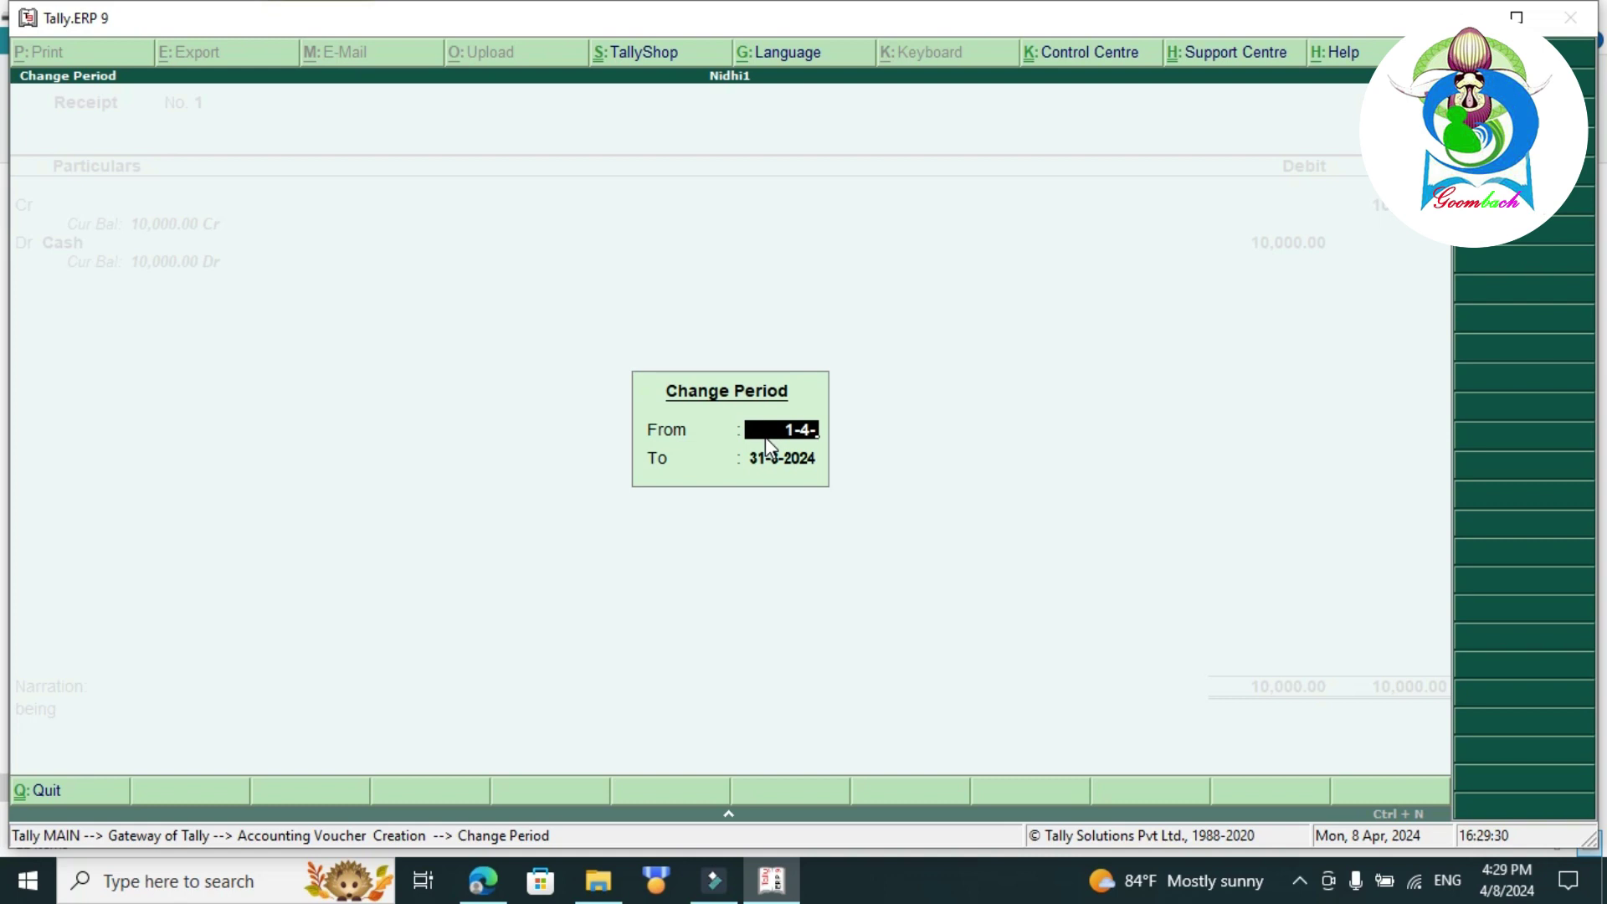
{"action": "type", "text": "2024"}
{"action": "key", "text": "Return"}
{"action": "type", "text": "31-"}
{"action": "type", "text": "3-"}
{"action": "type", "text": "20"}
{"action": "type", "text": "2"}
{"action": "key", "text": "Return"}
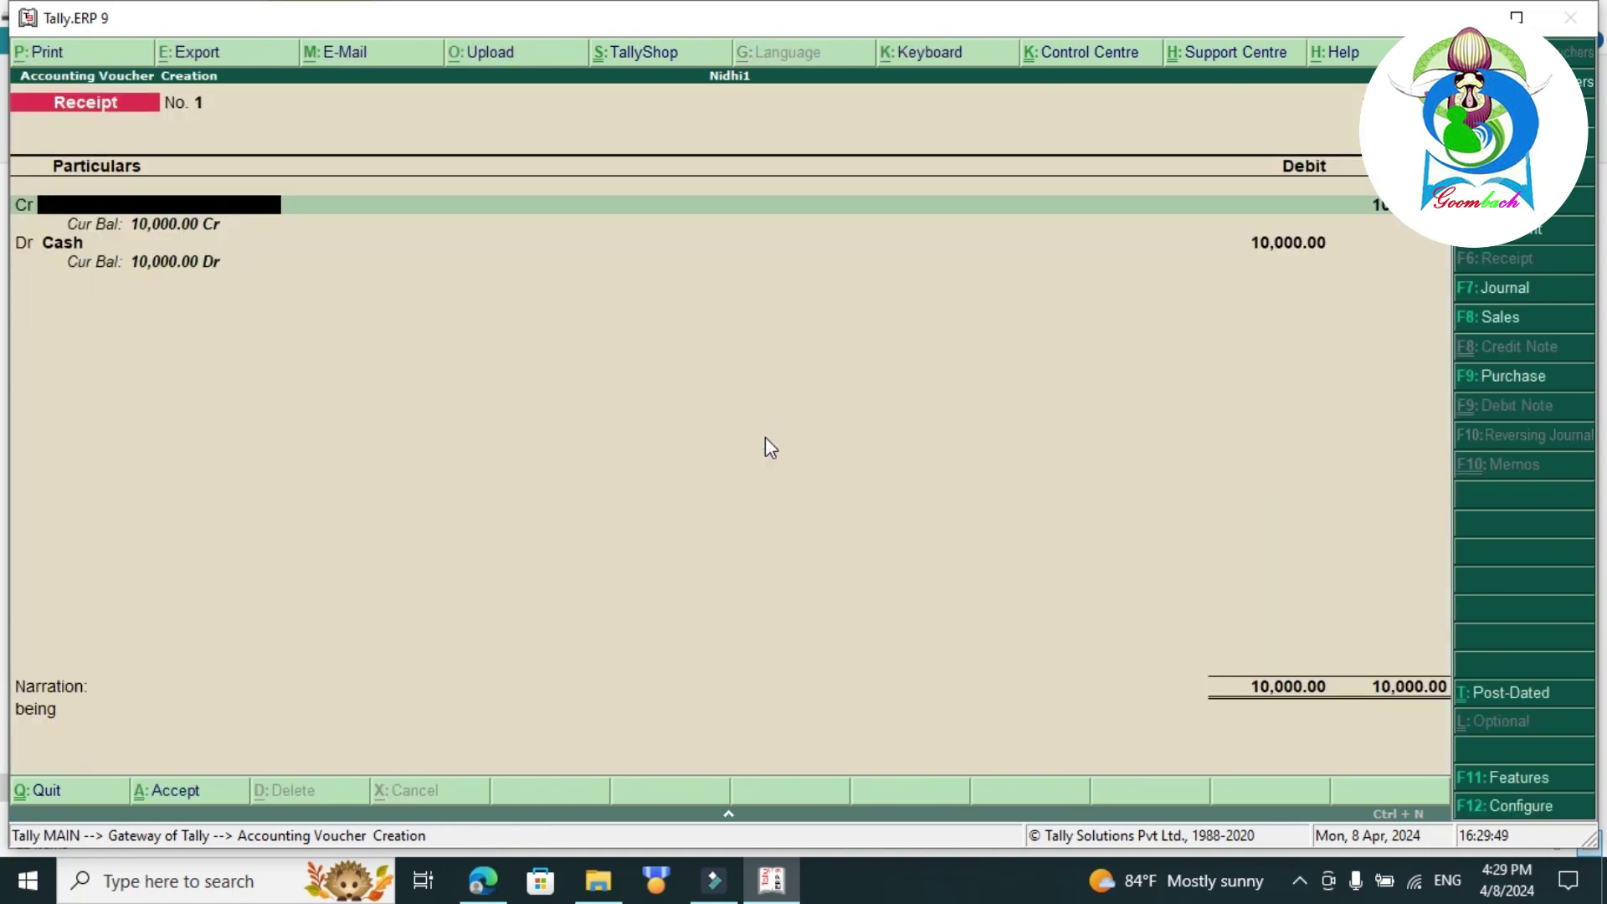
- Enter and save a receipt crediting Capital A/c and debiting Cash 5,00,000.00 with narration
{"action": "key", "text": "Escape"}
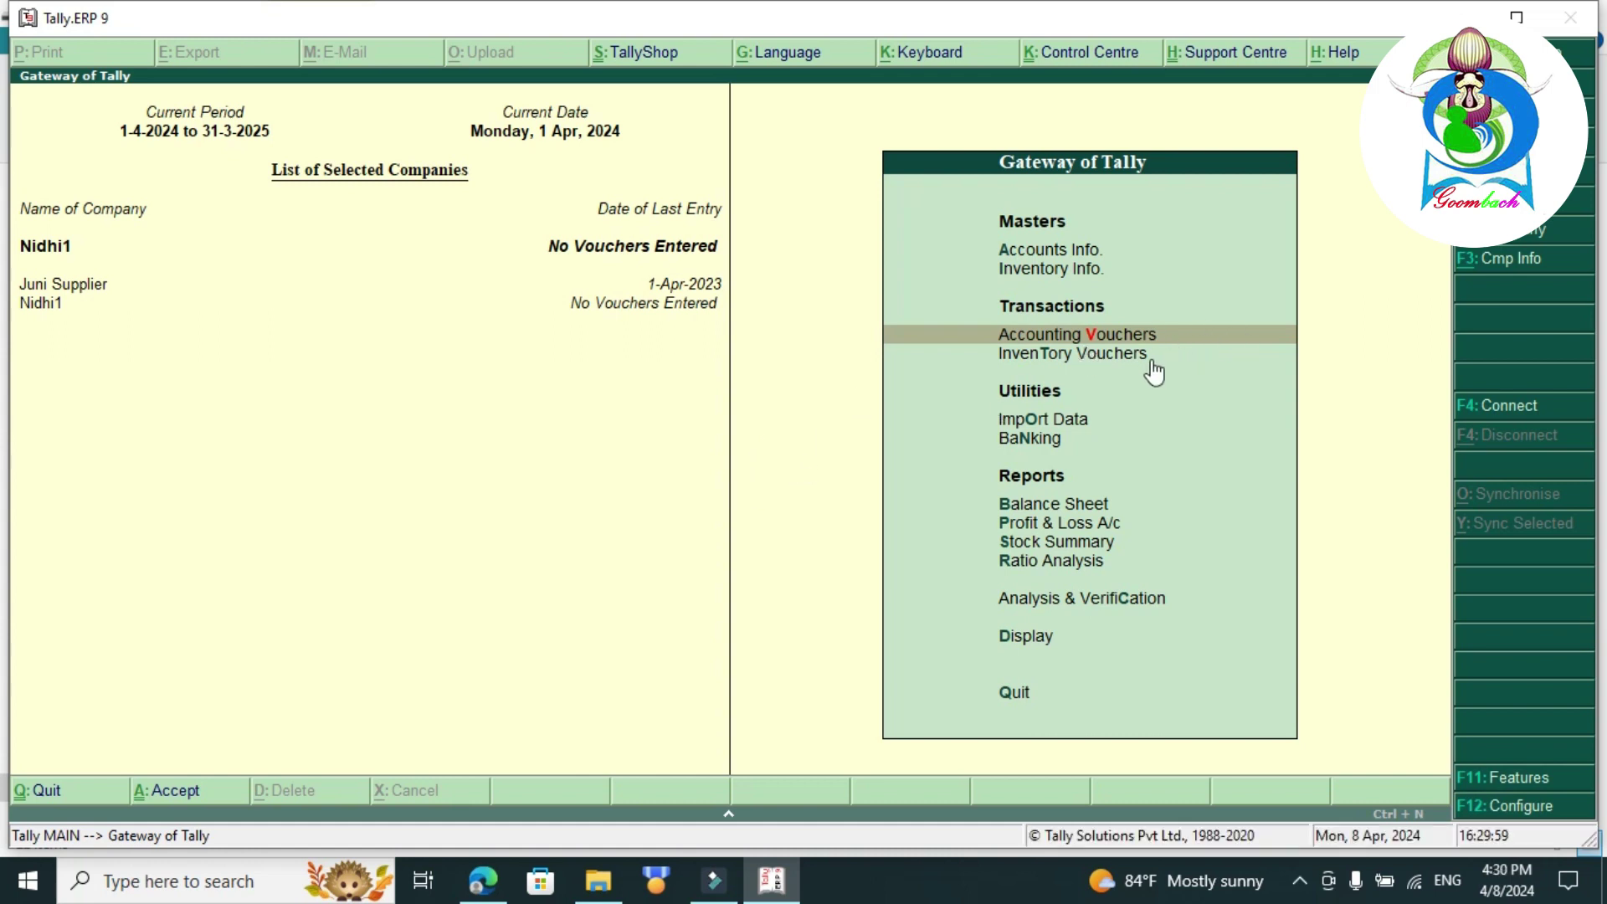
{"action": "left_click", "coordinate": [1162, 337]}
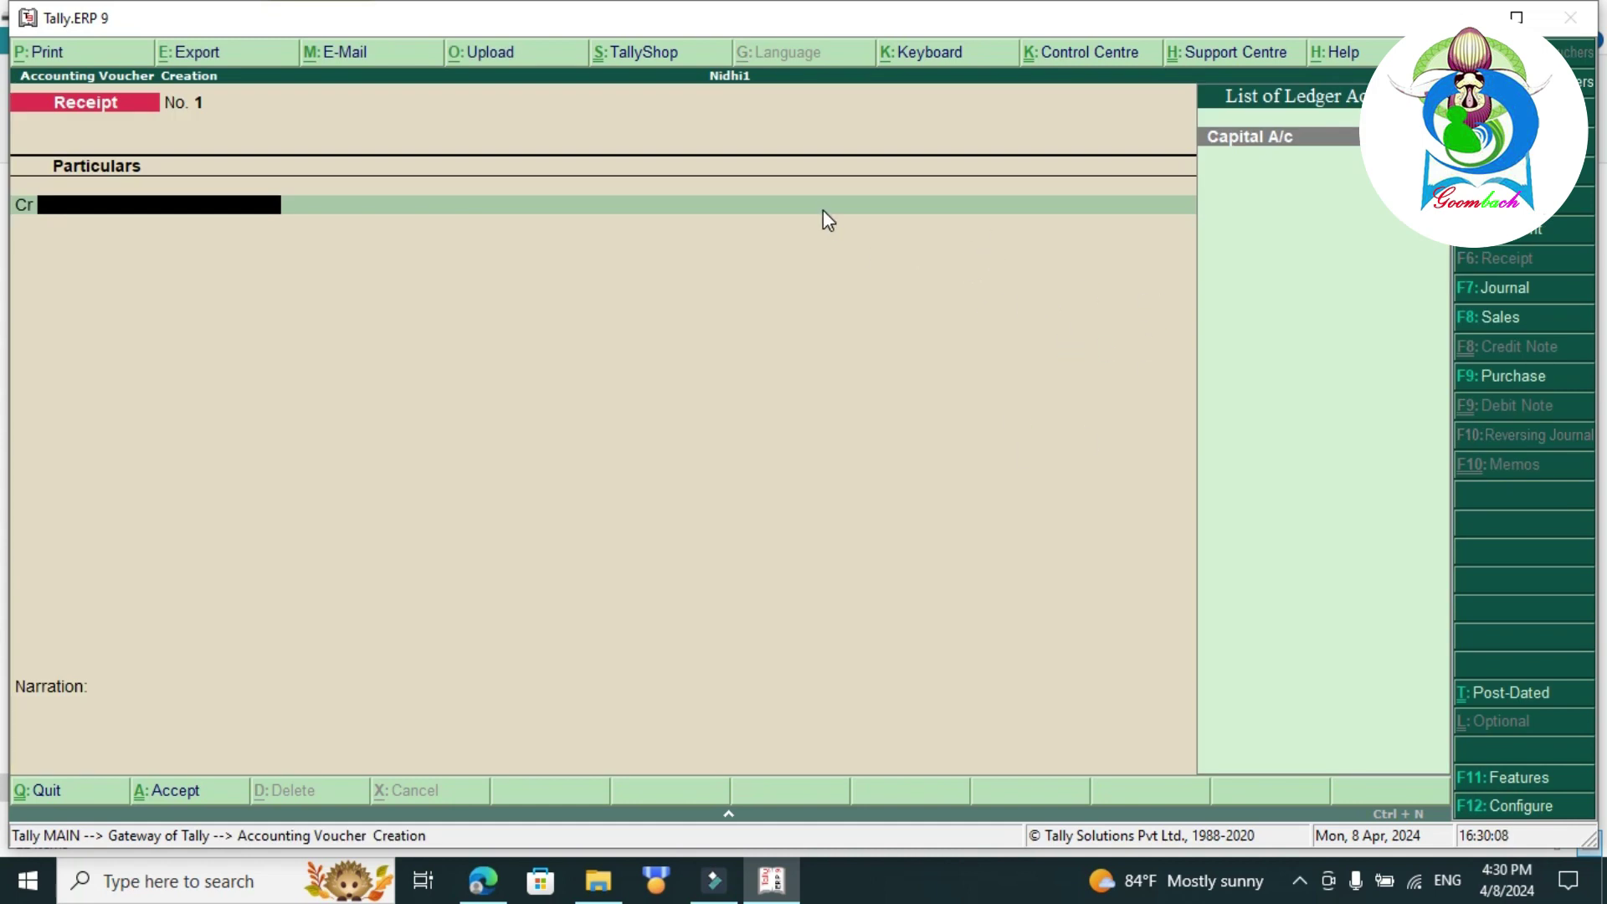
{"action": "key", "text": "Return"}
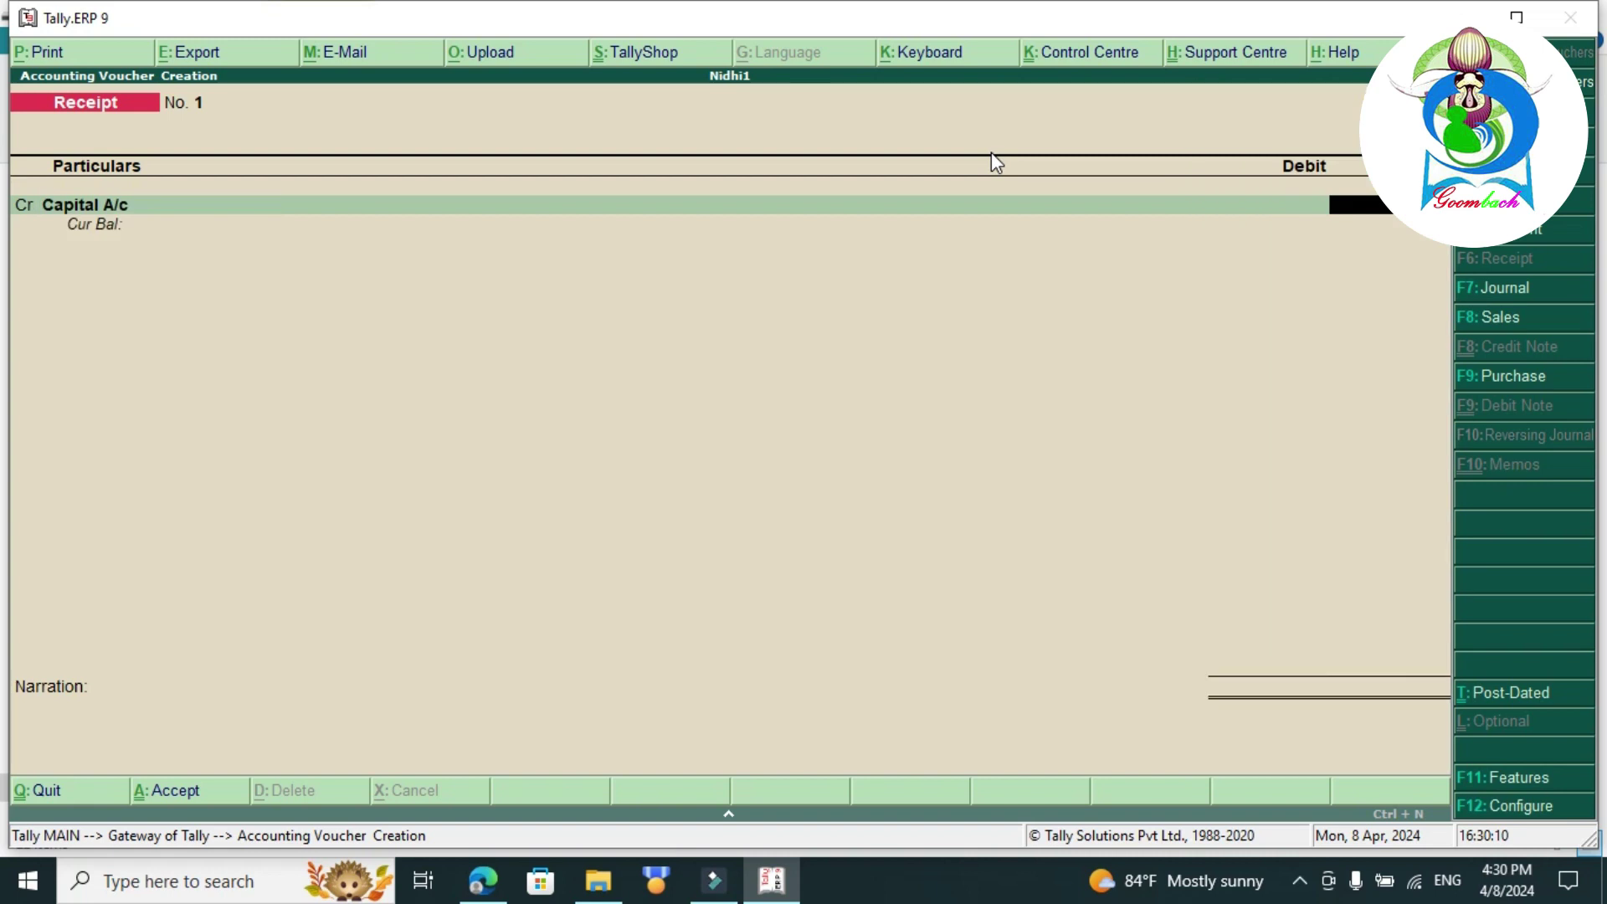
{"action": "key", "text": "Return"}
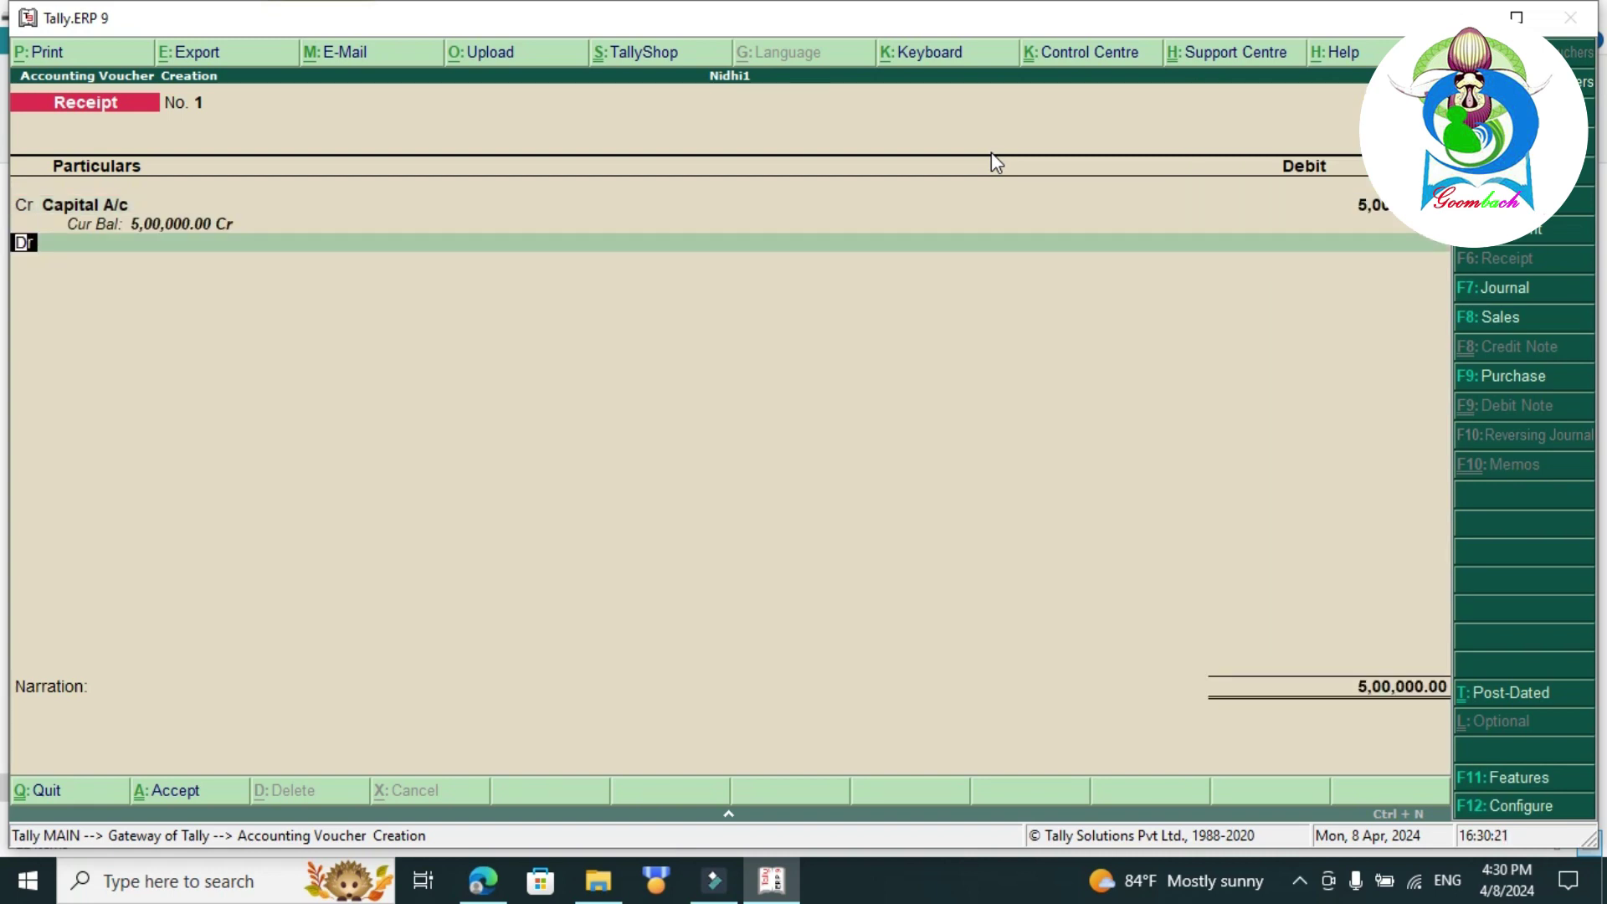
{"action": "key", "text": "Return"}
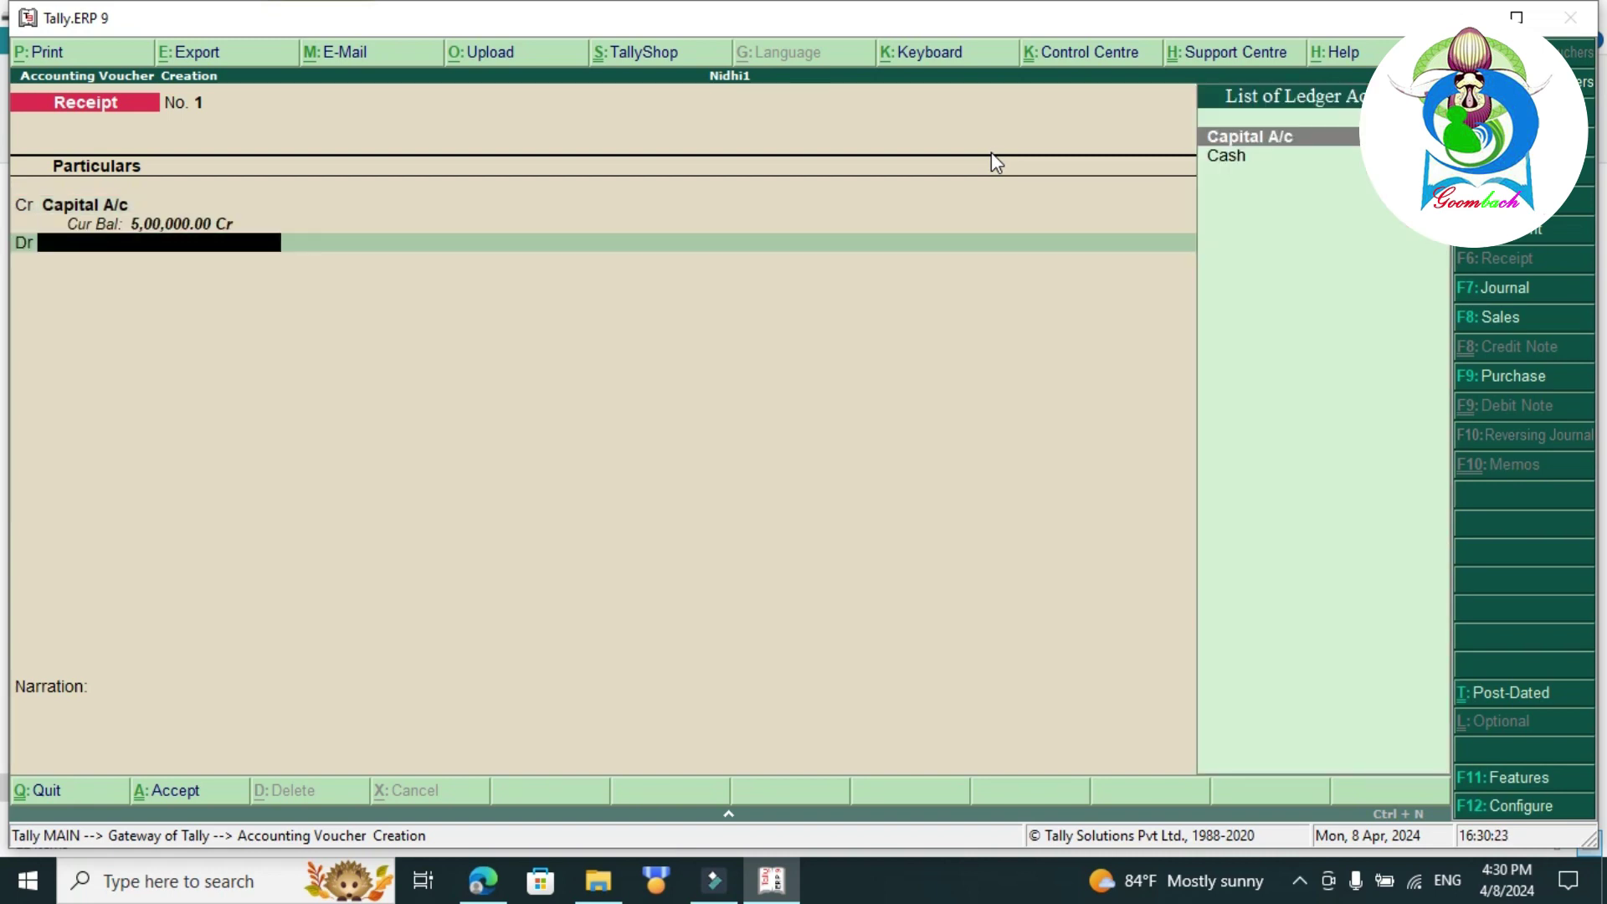
{"action": "key", "text": "Down"}
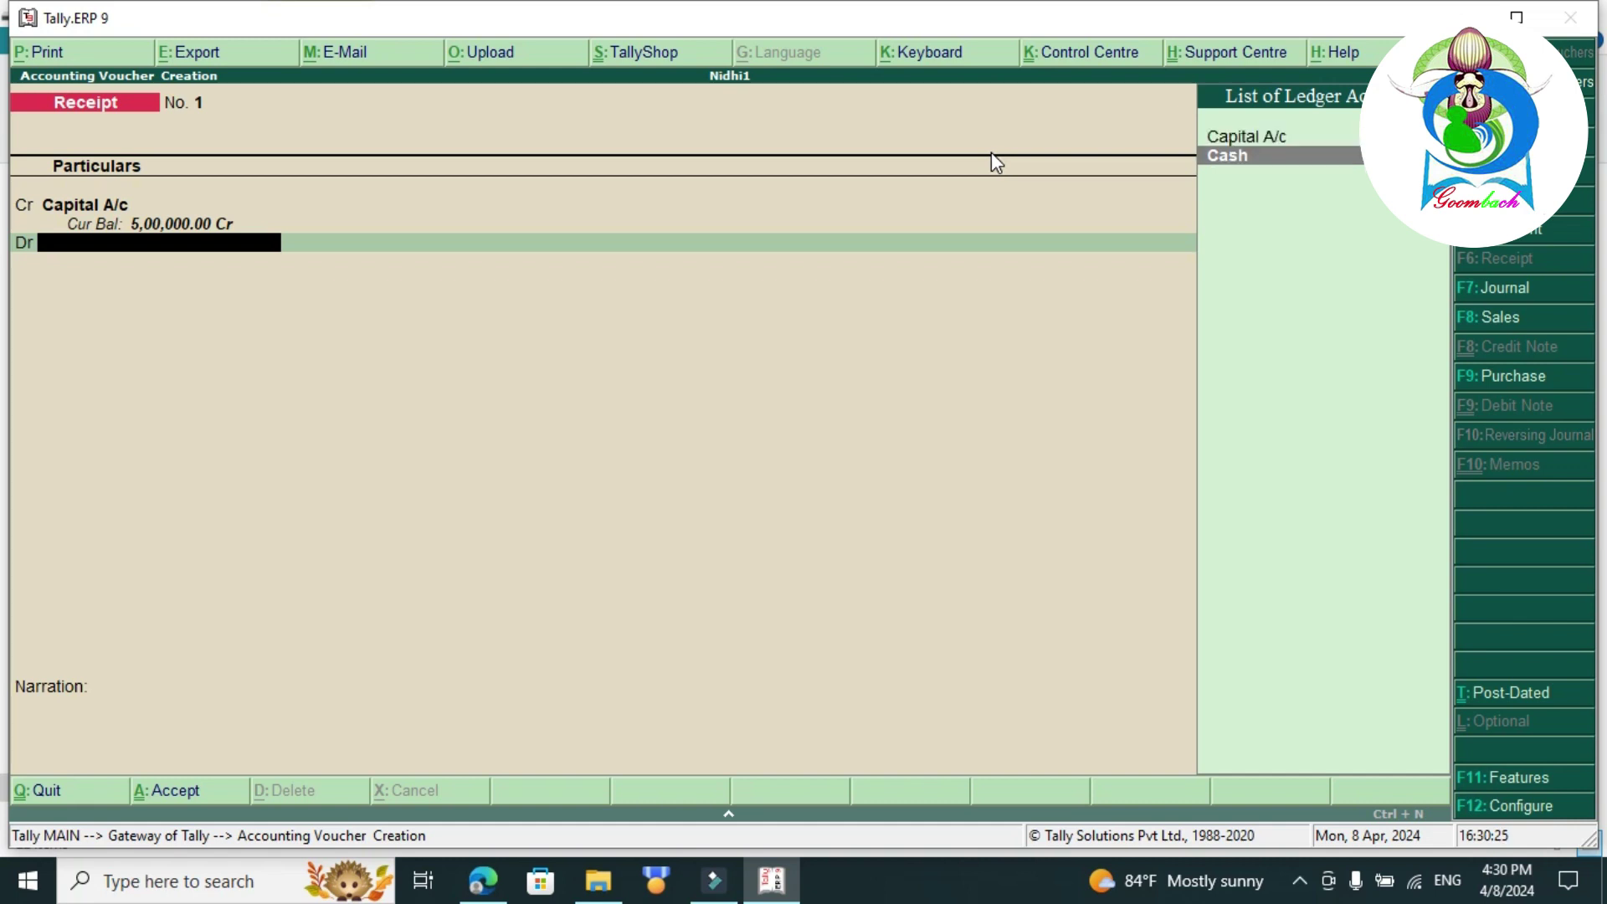
{"action": "key", "text": "Return"}
{"action": "key", "text": "Return"}
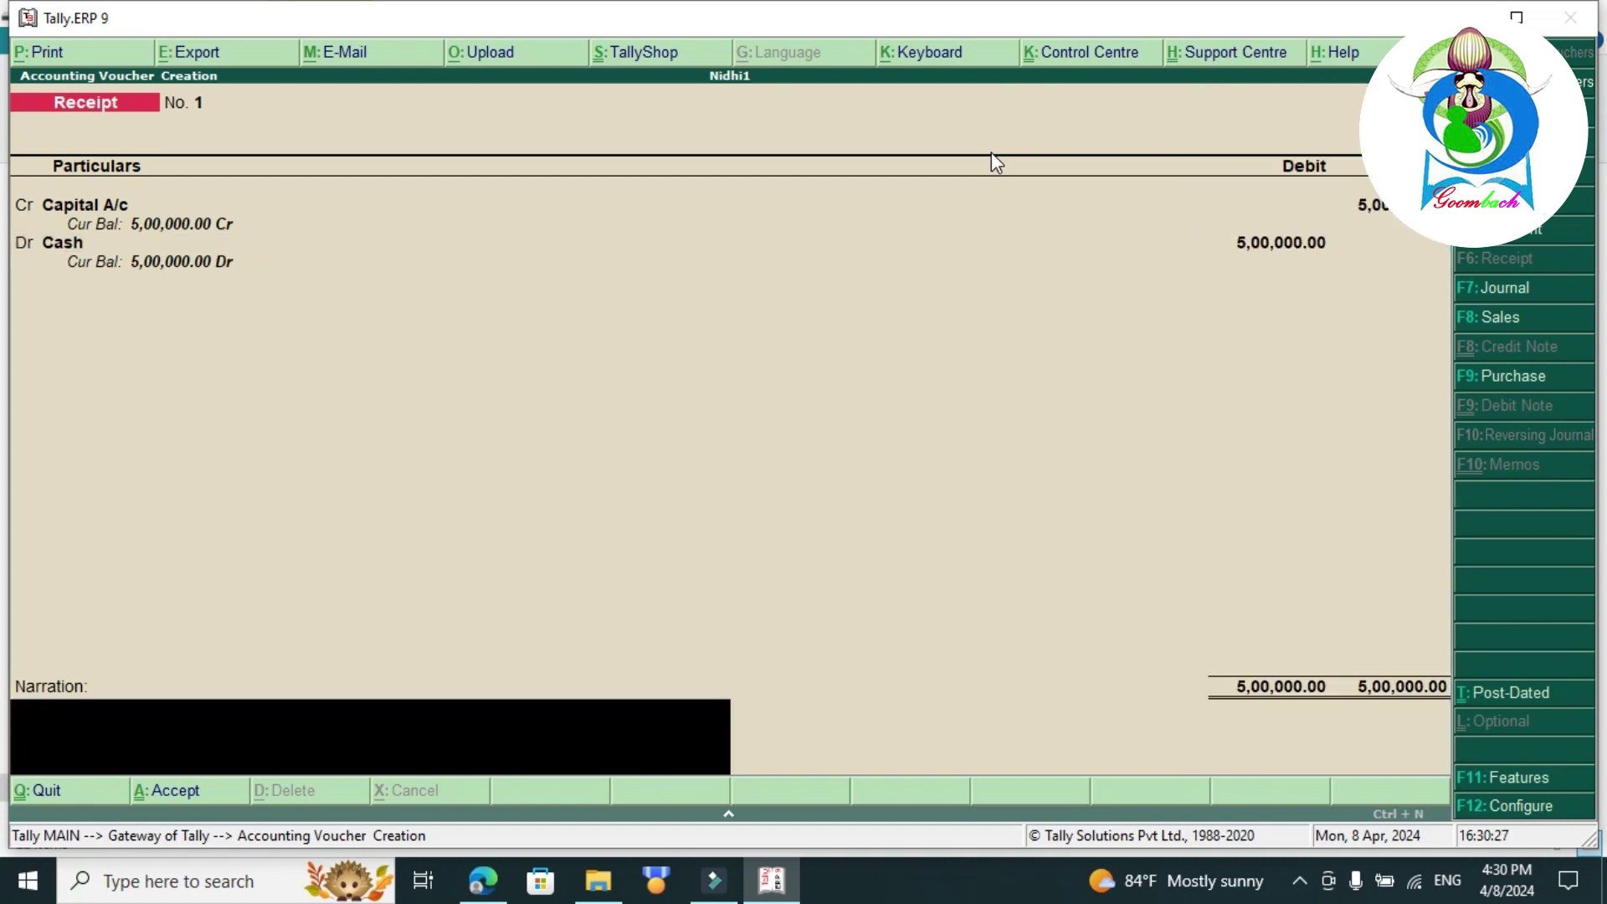
{"action": "type", "text": "ghfhf"}
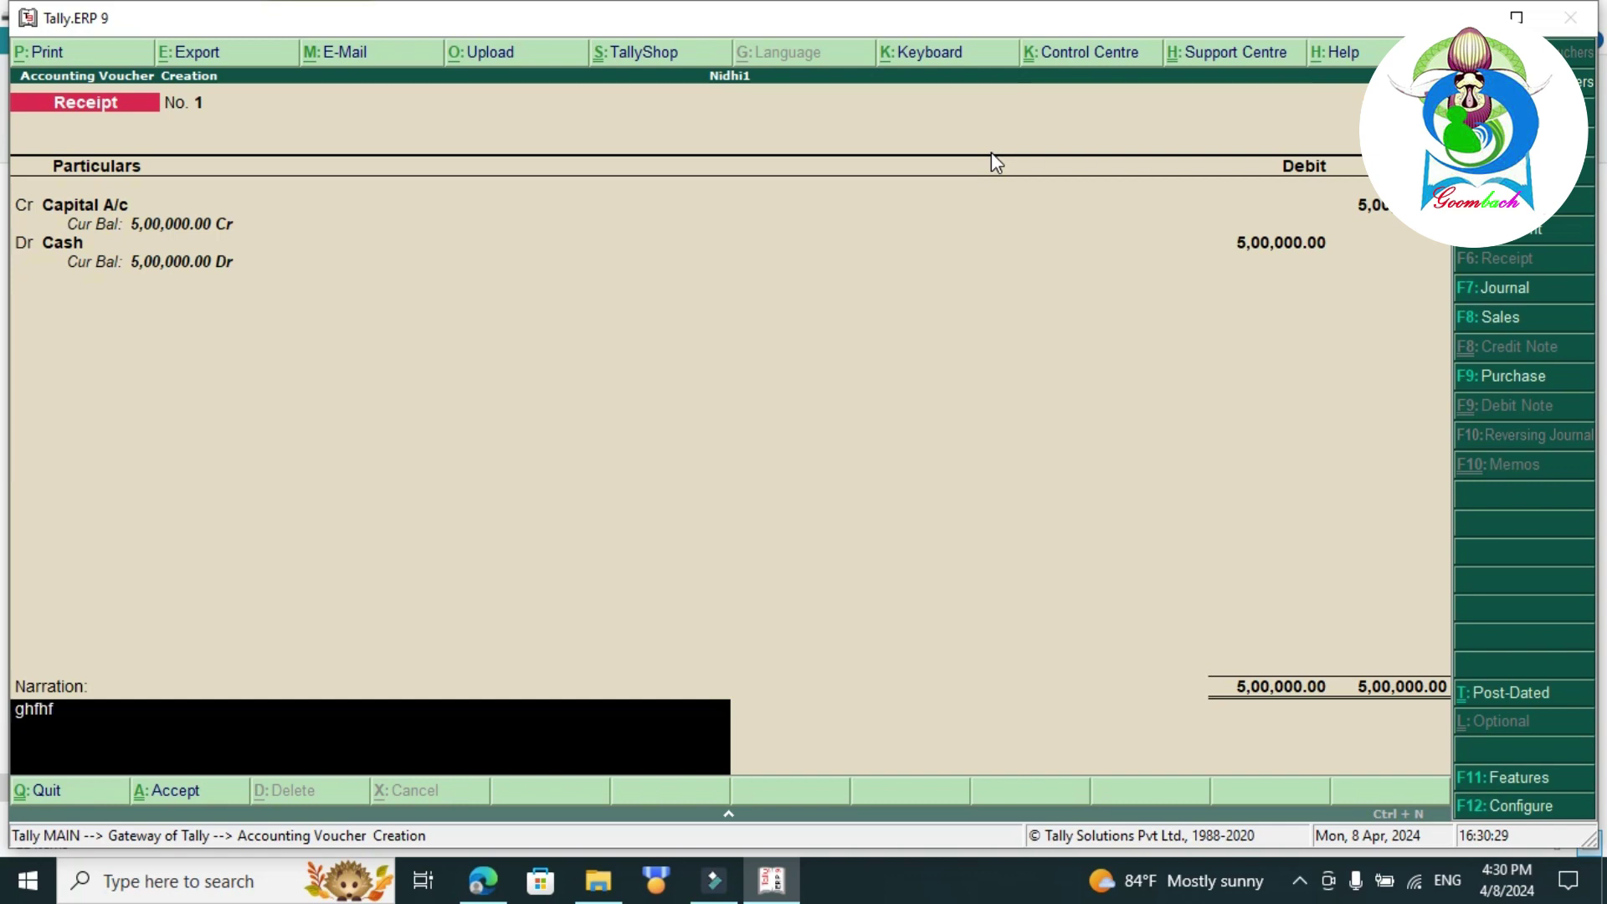
{"action": "type", "text": "hgfghfhgf"}
{"action": "key", "text": "Return"}
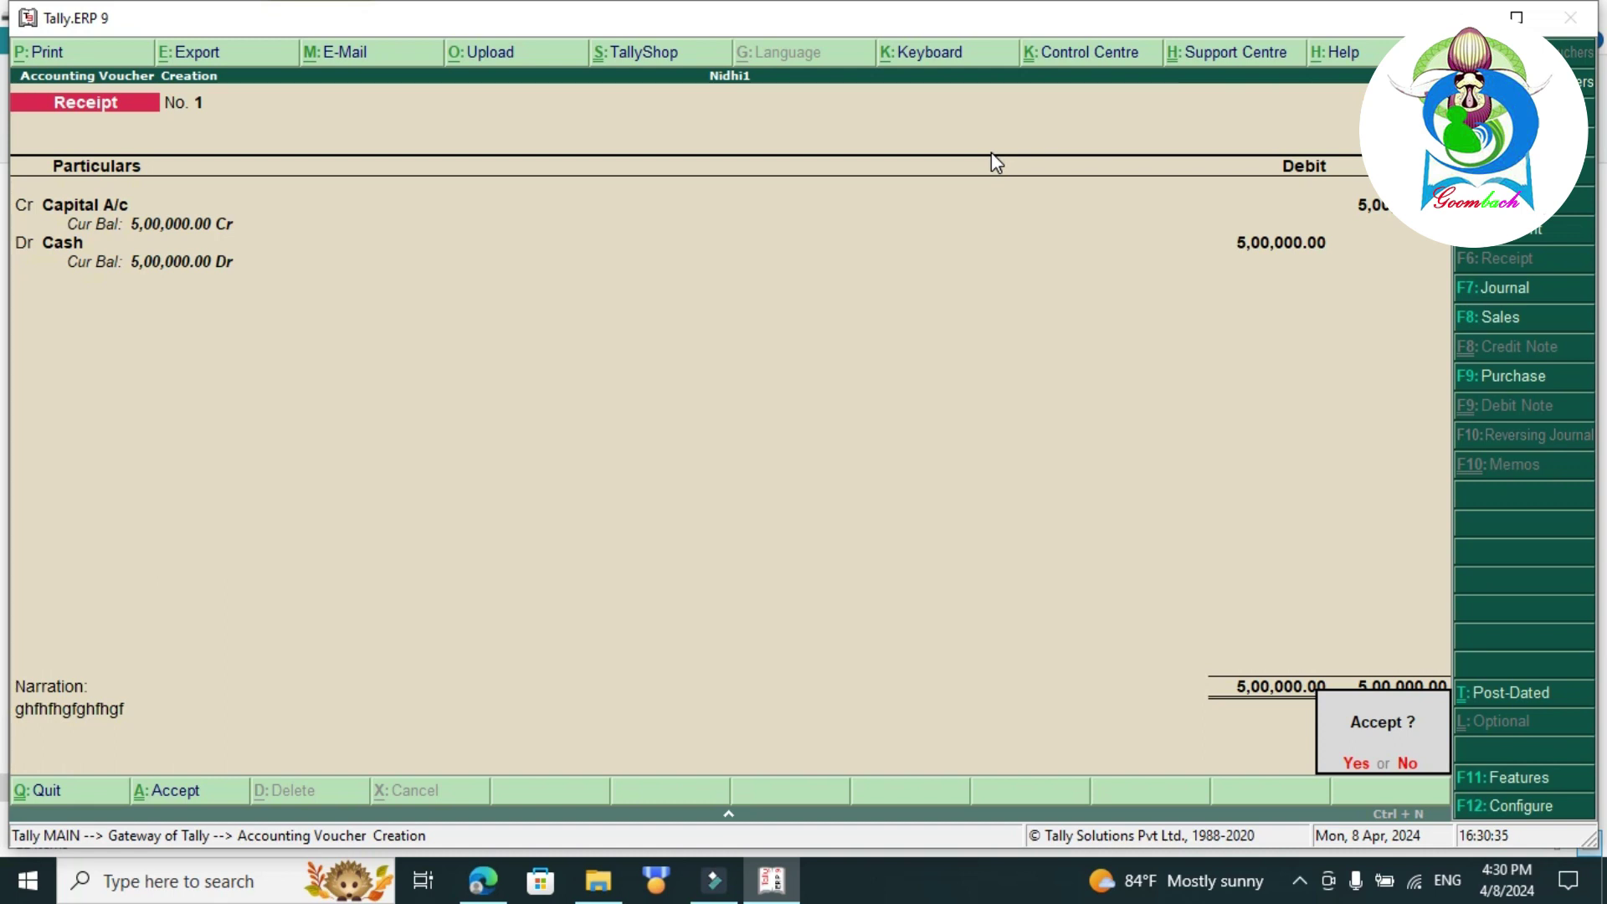
{"action": "key", "text": "Return"}
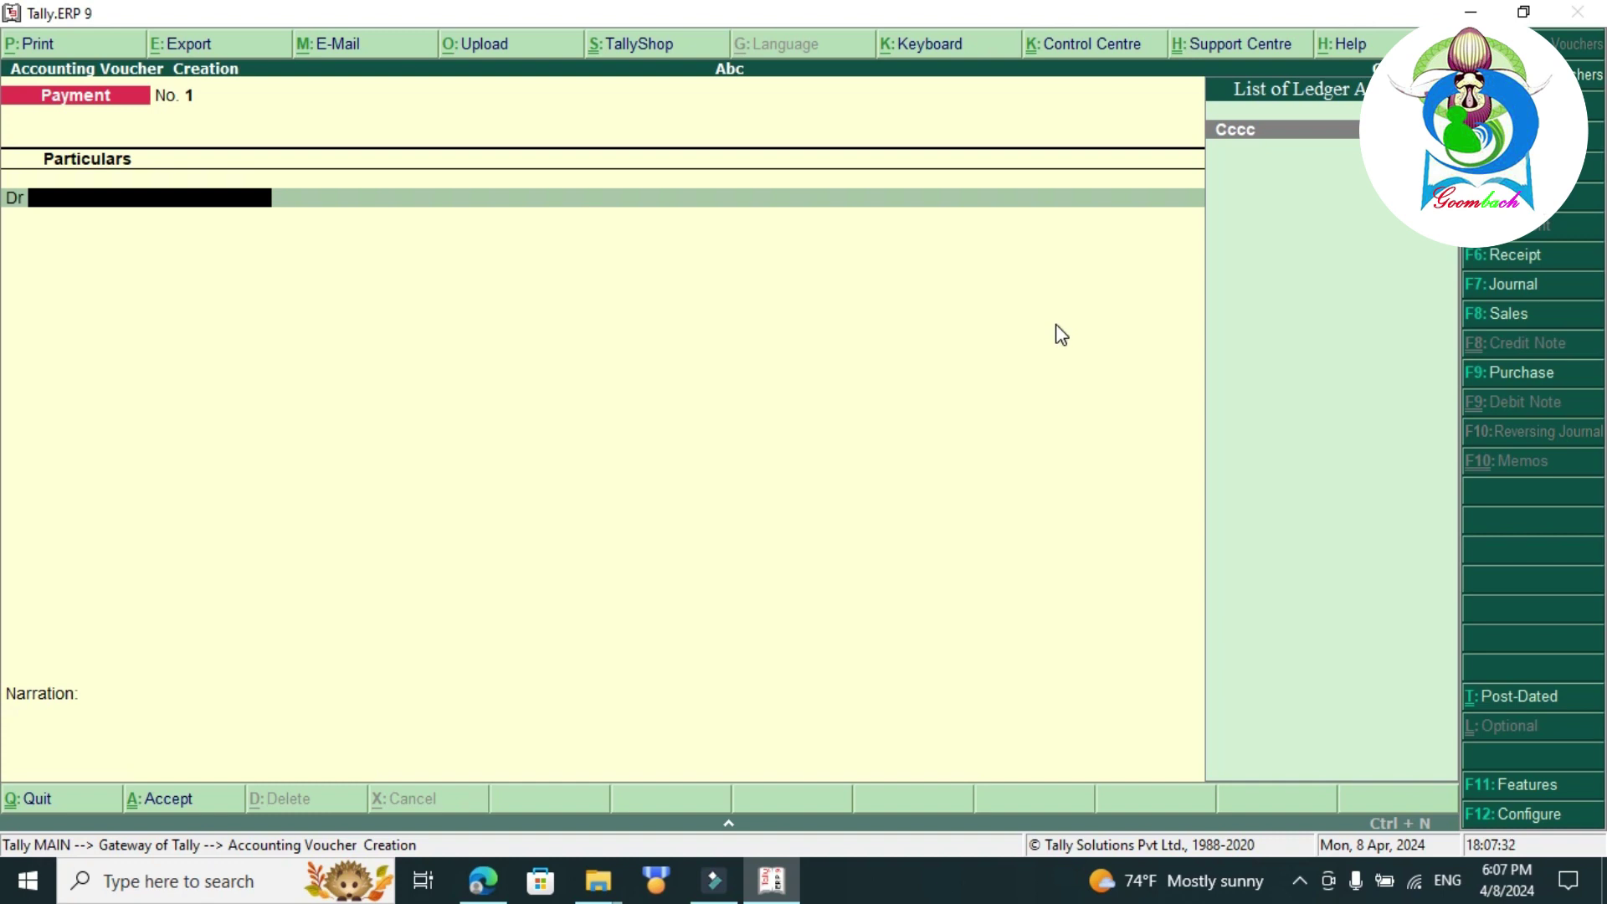
- Abandon the blank Payment voucher and quit Tally.ERP 9
{"action": "key", "text": "Escape"}
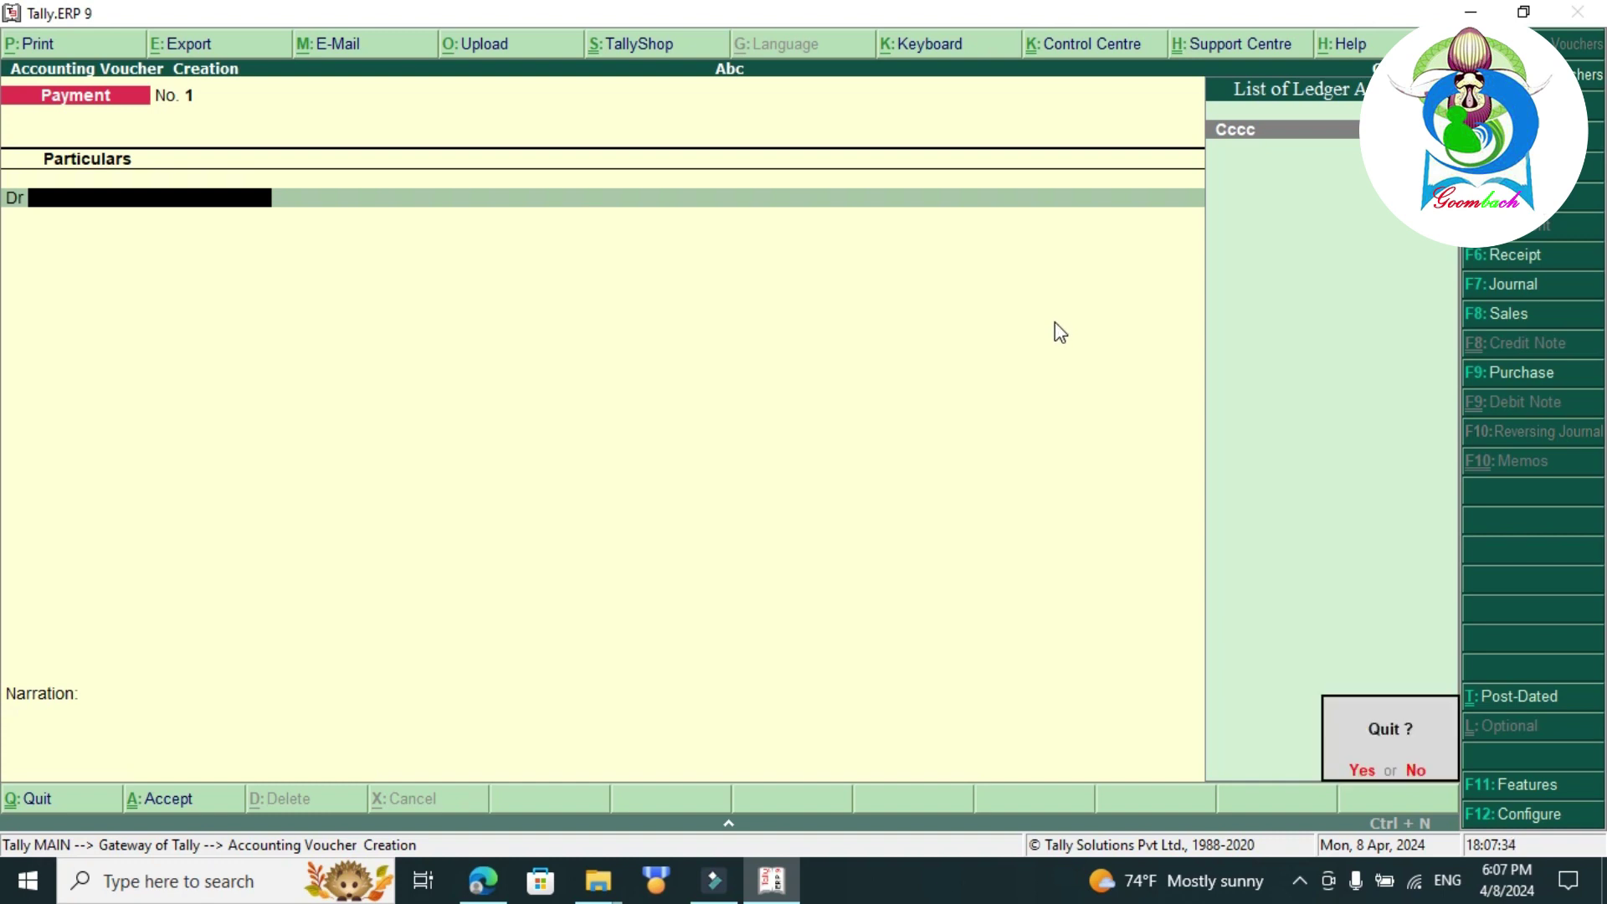
{"action": "key", "text": "Return"}
{"action": "key", "text": "Escape"}
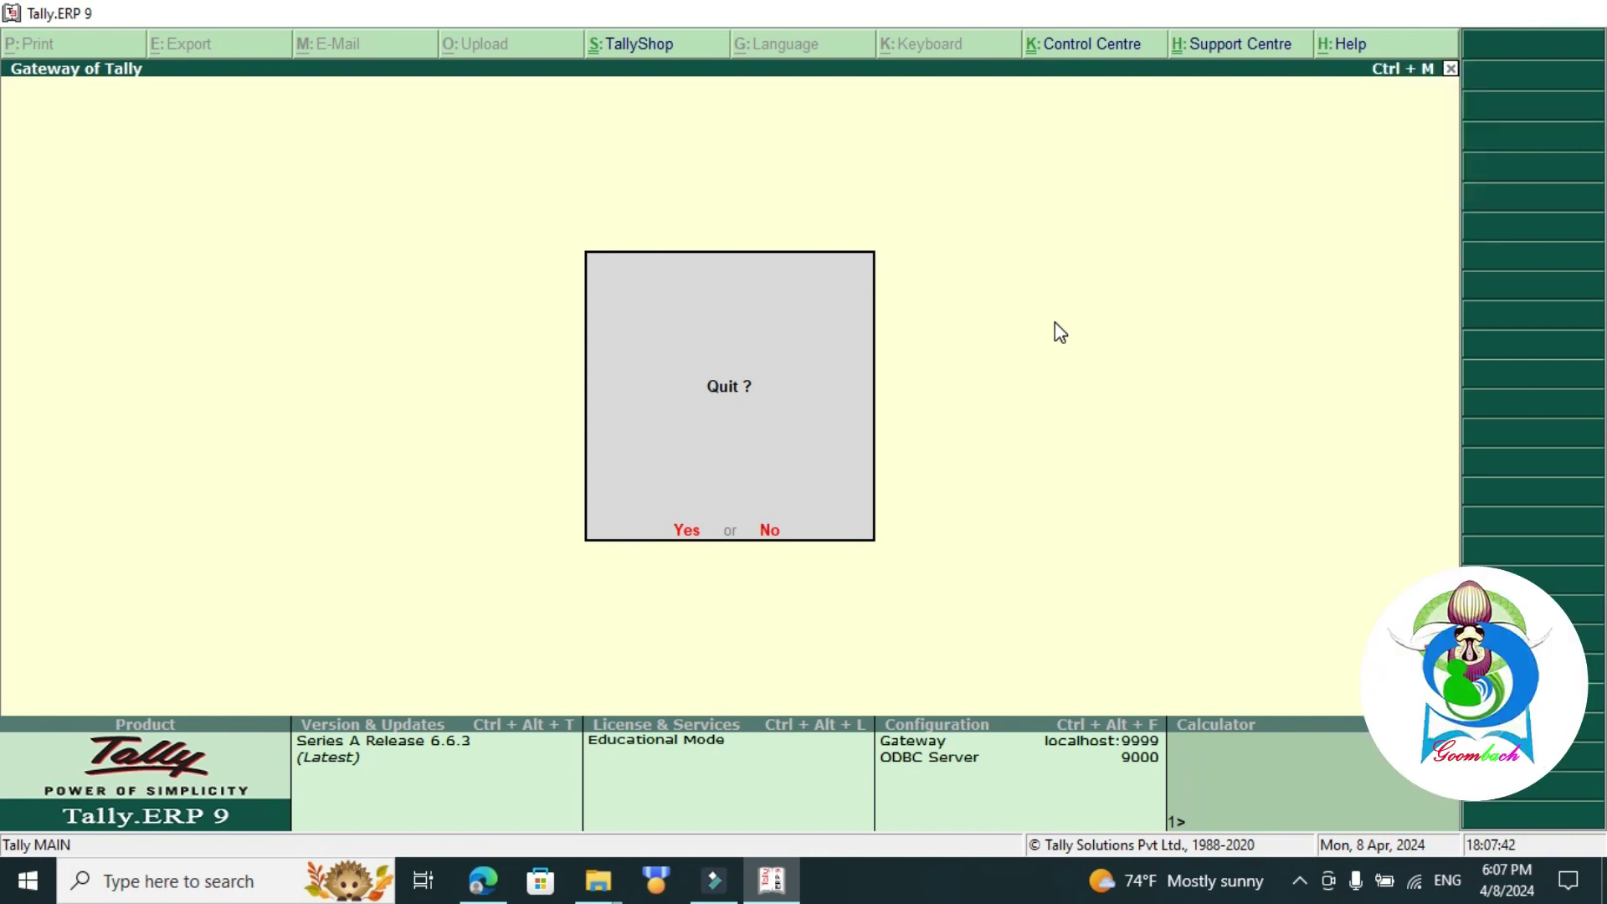
{"action": "key", "text": "Return"}
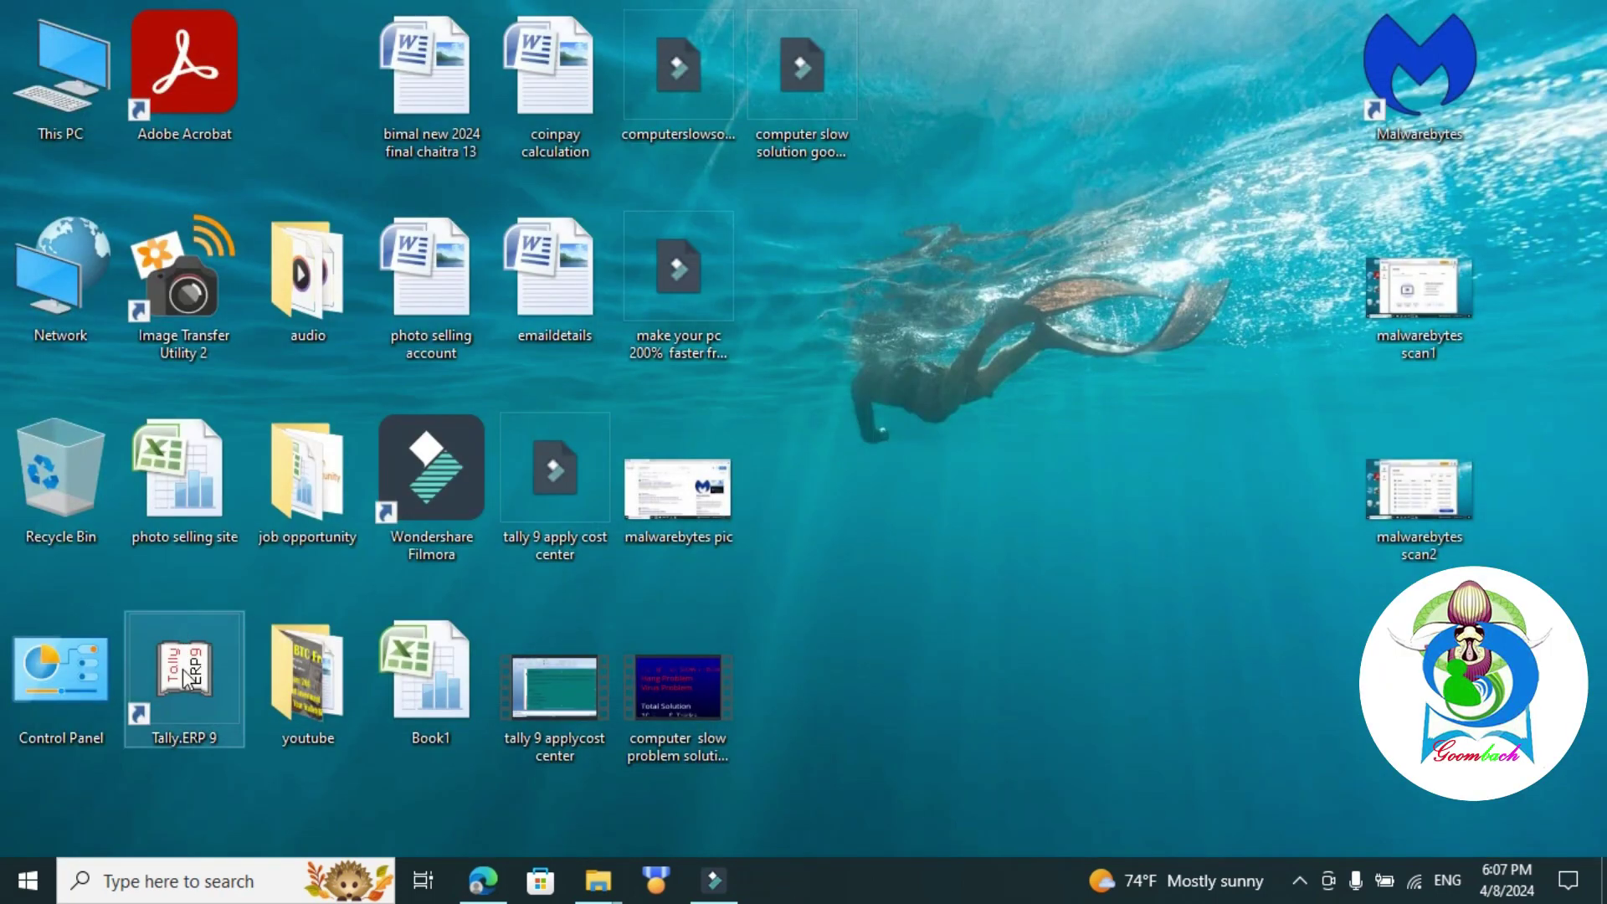
- Uninstall Tally.ERP 9 from Control Panel's installed programs list
{"action": "double_click", "coordinate": [54, 667]}
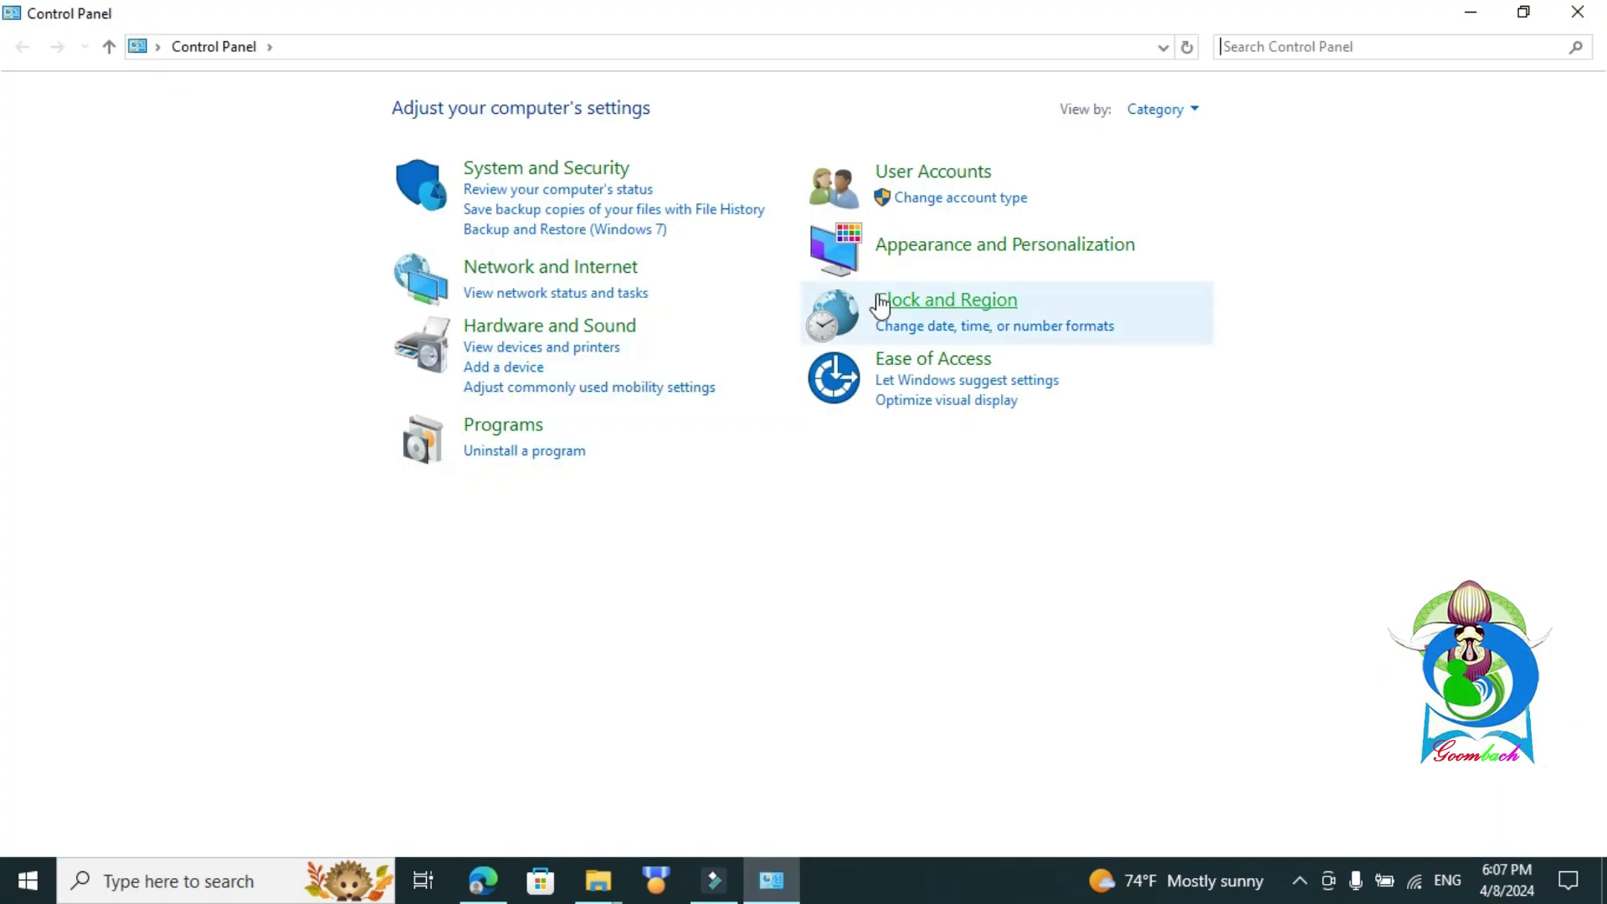
{"action": "left_click", "coordinate": [522, 450]}
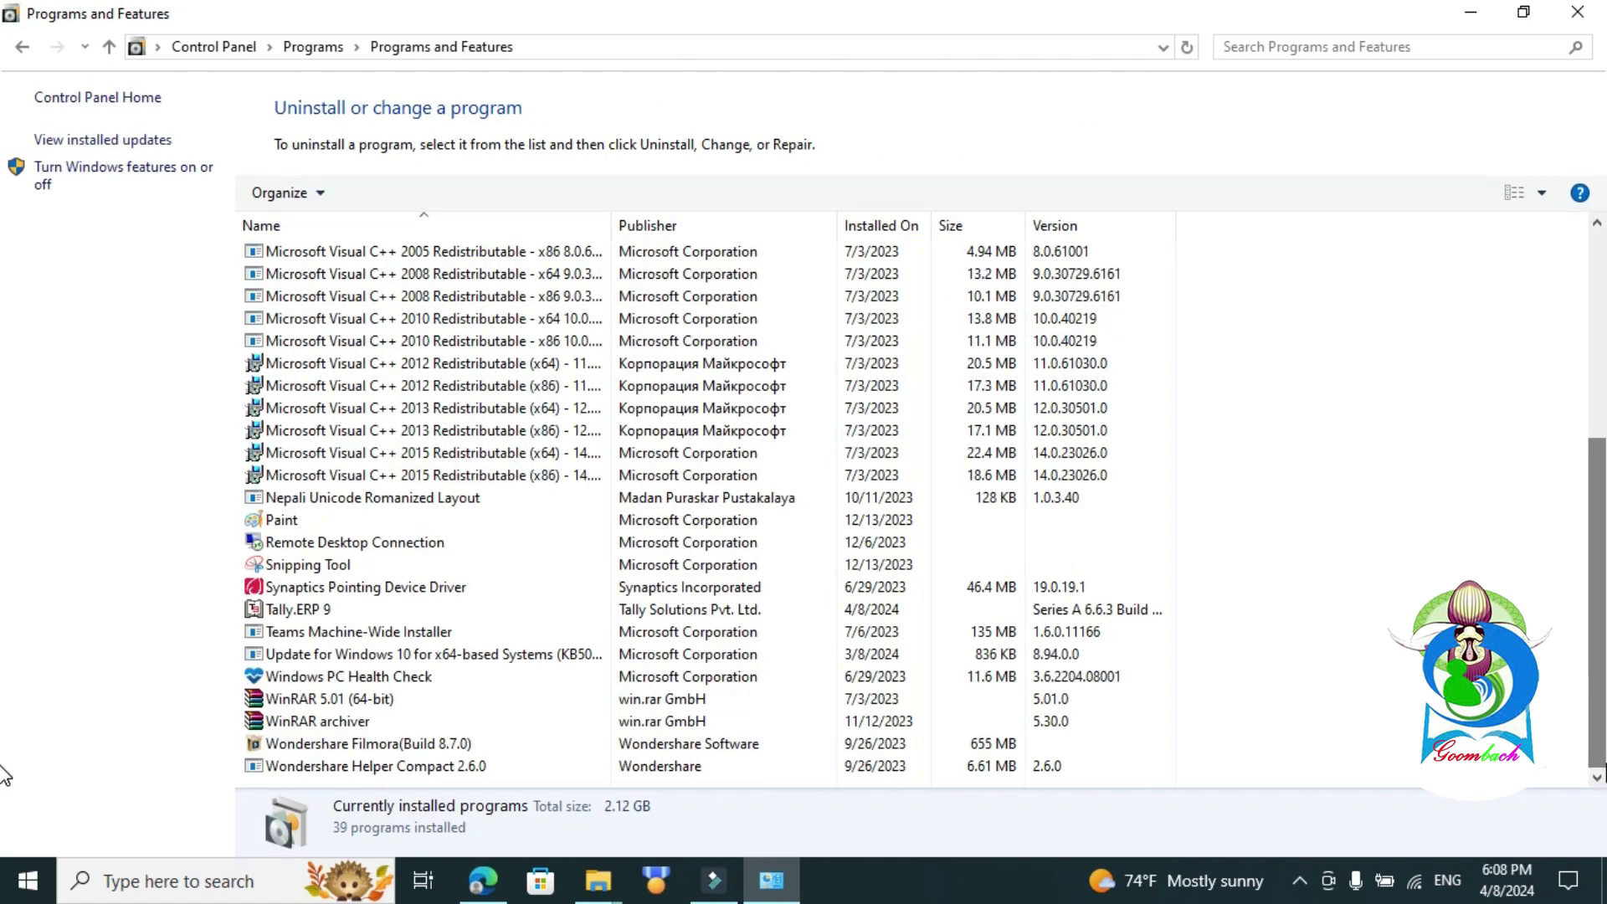
{"action": "left_click", "coordinate": [279, 611]}
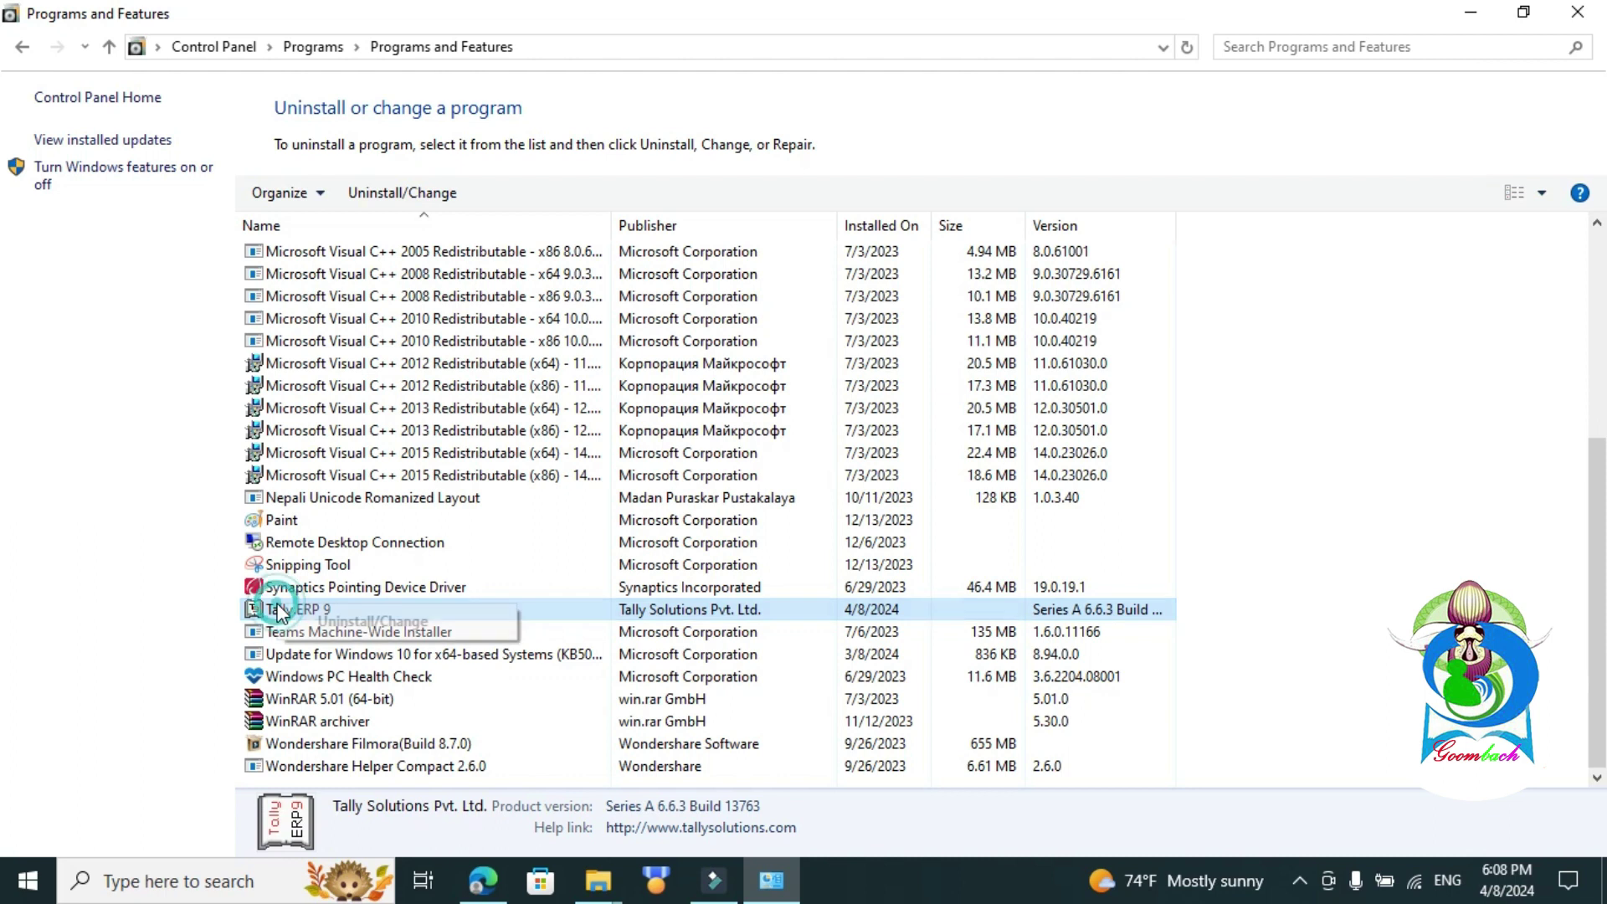
{"action": "right_click", "coordinate": [276, 608]}
{"action": "left_click", "coordinate": [349, 626]}
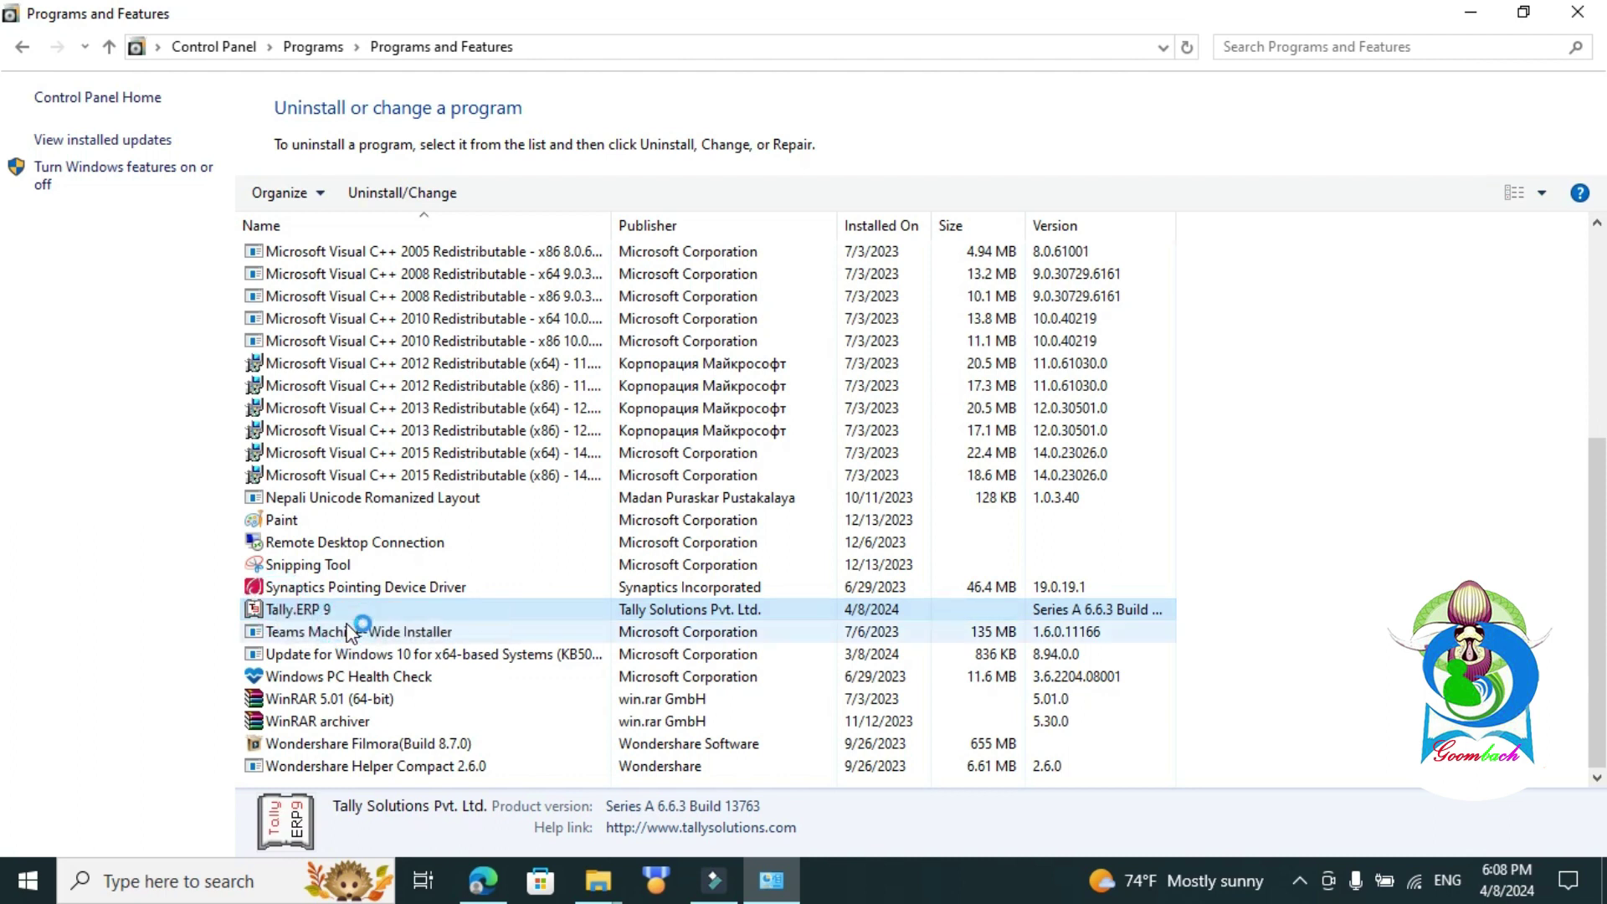
{"action": "left_click", "coordinate": [1000, 706]}
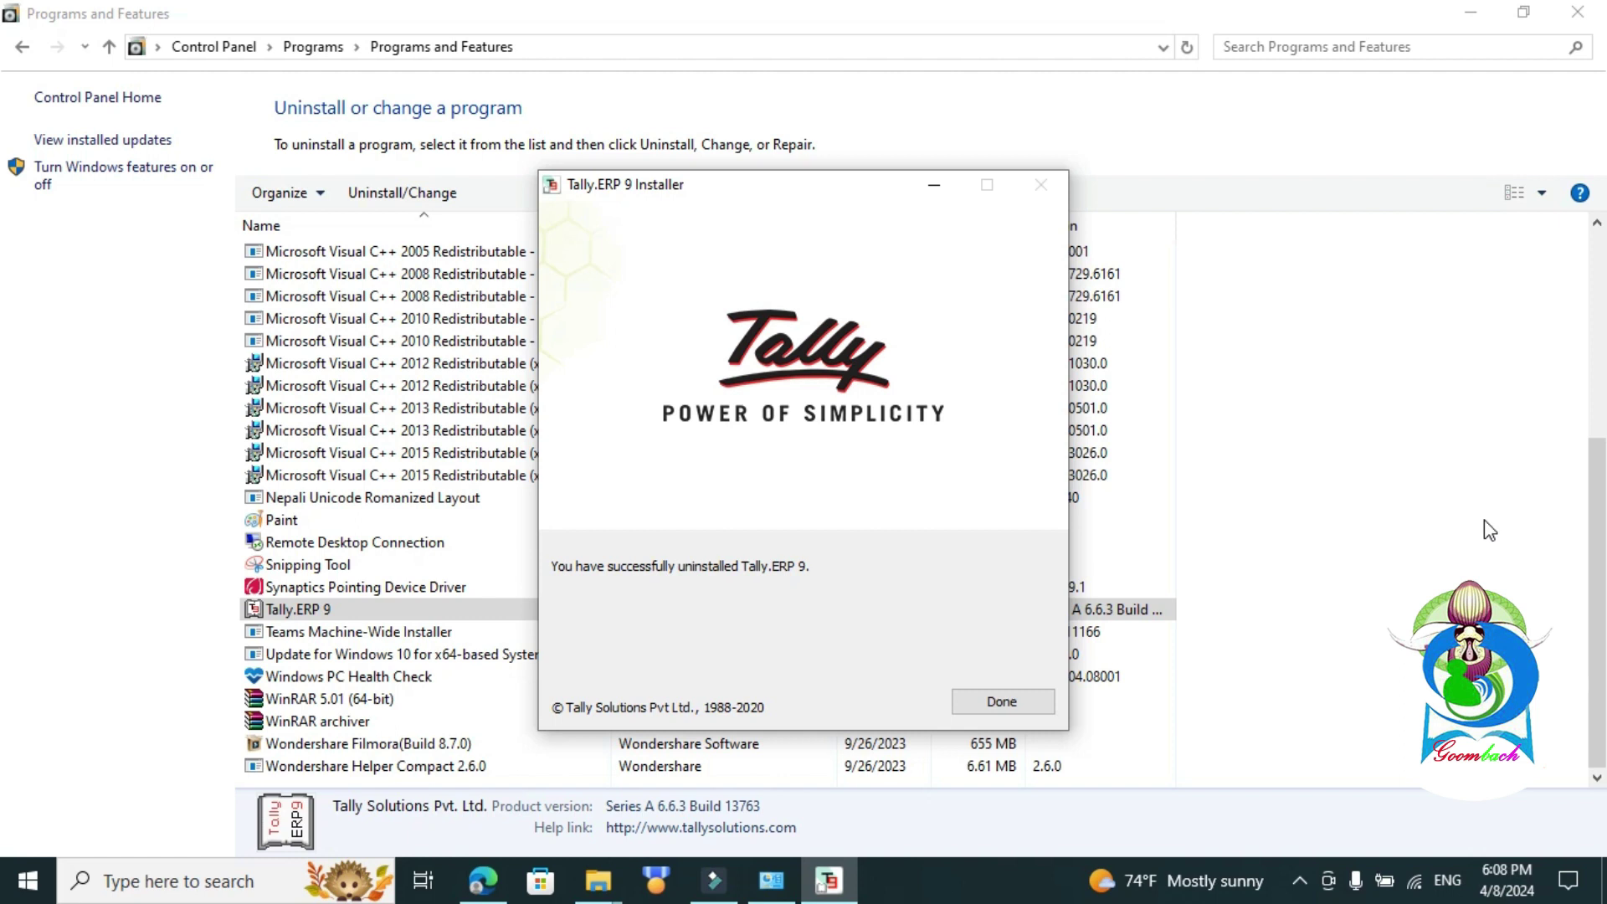
{"action": "left_click", "coordinate": [1002, 702]}
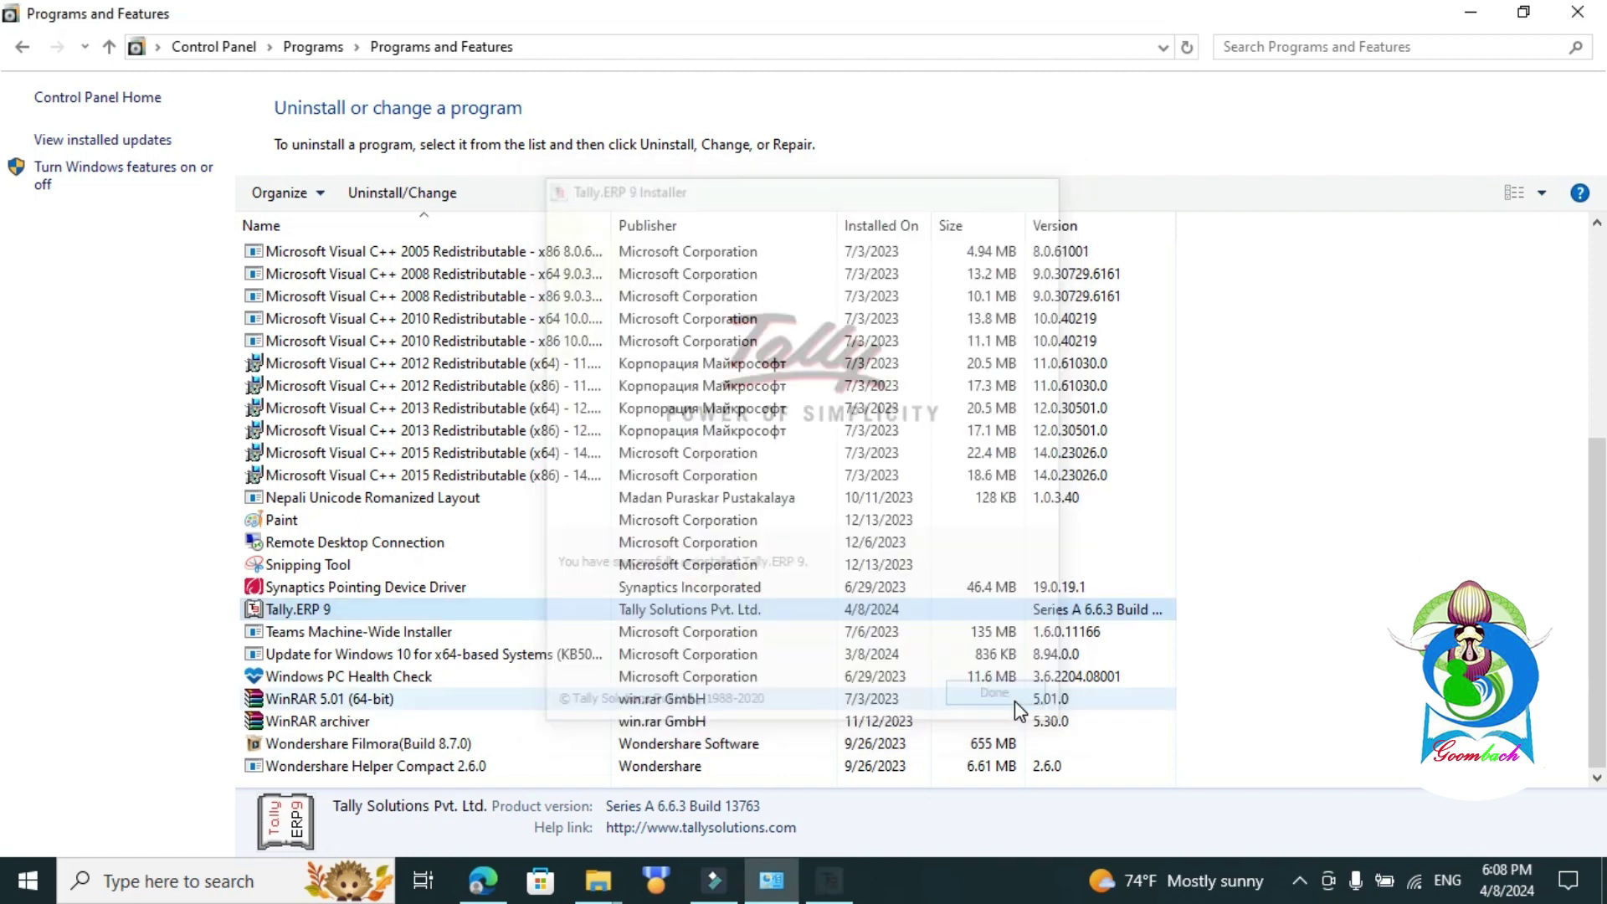
- Browse to C:\Program Files\Tally and inspect its Tally.ERP9 folder
{"action": "left_click", "coordinate": [1578, 12]}
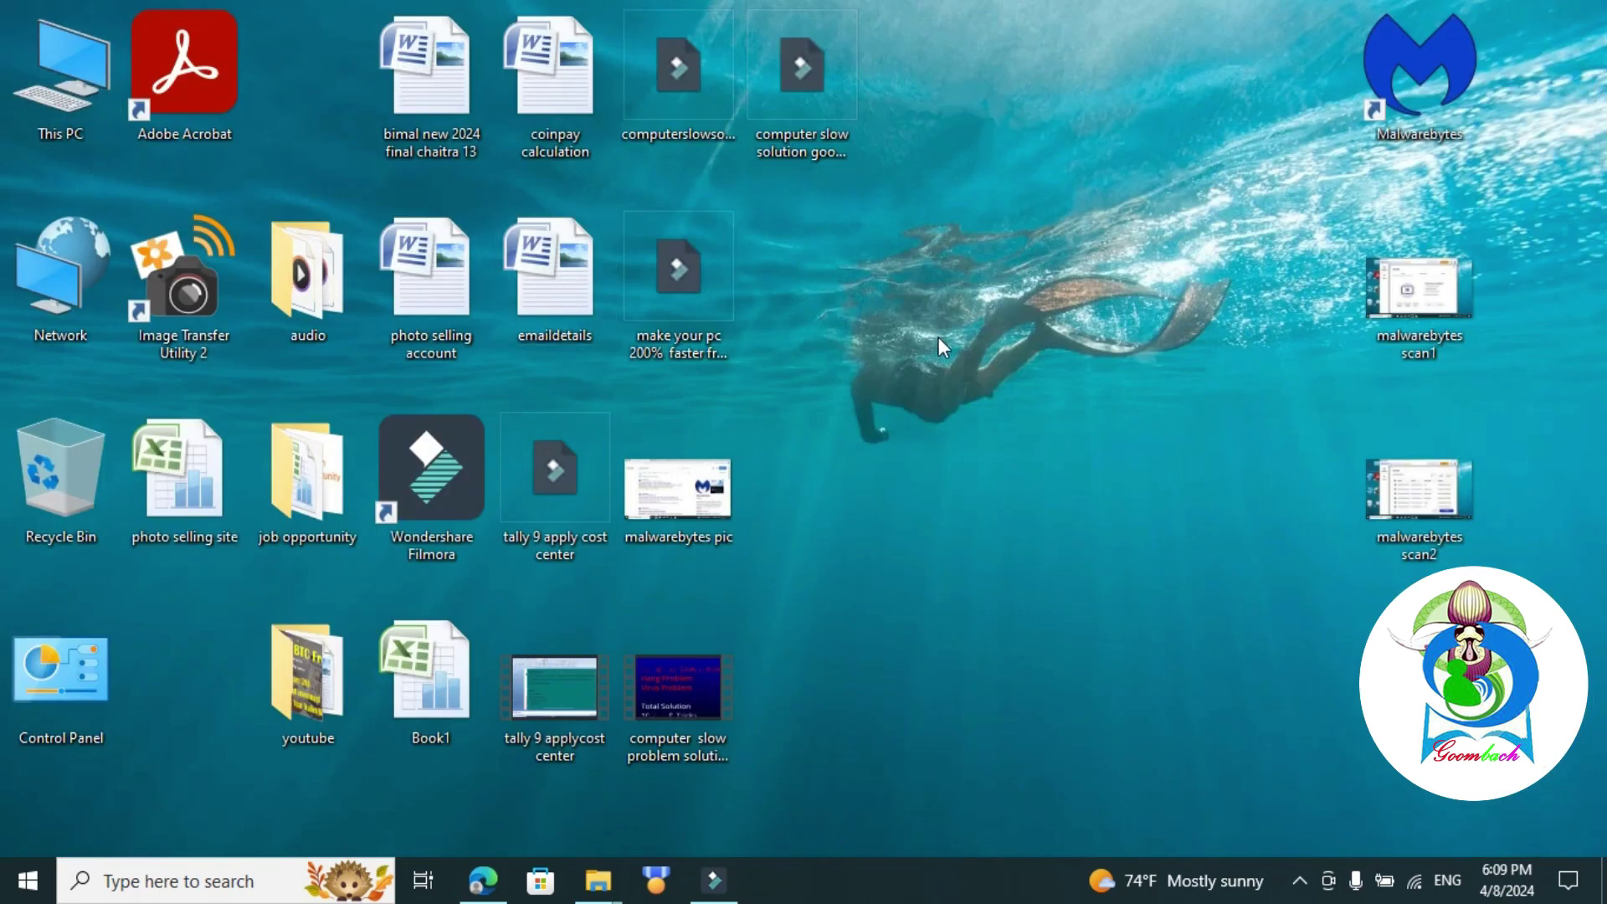
{"action": "key", "text": "super+e"}
{"action": "left_click", "coordinate": [791, 452]}
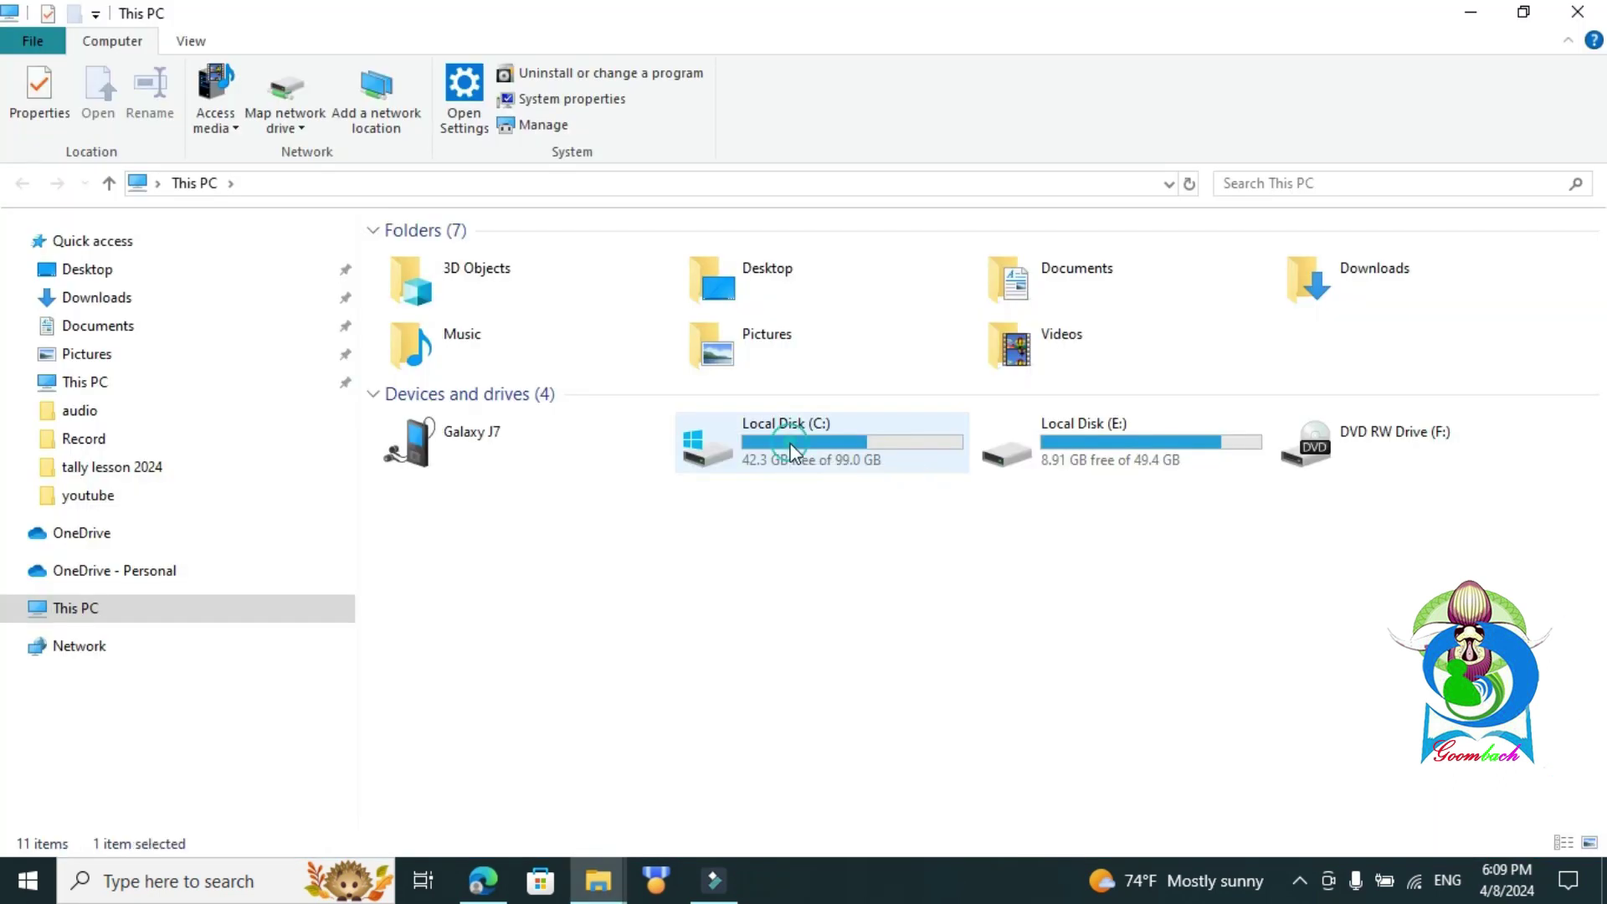
{"action": "double_click", "coordinate": [791, 452]}
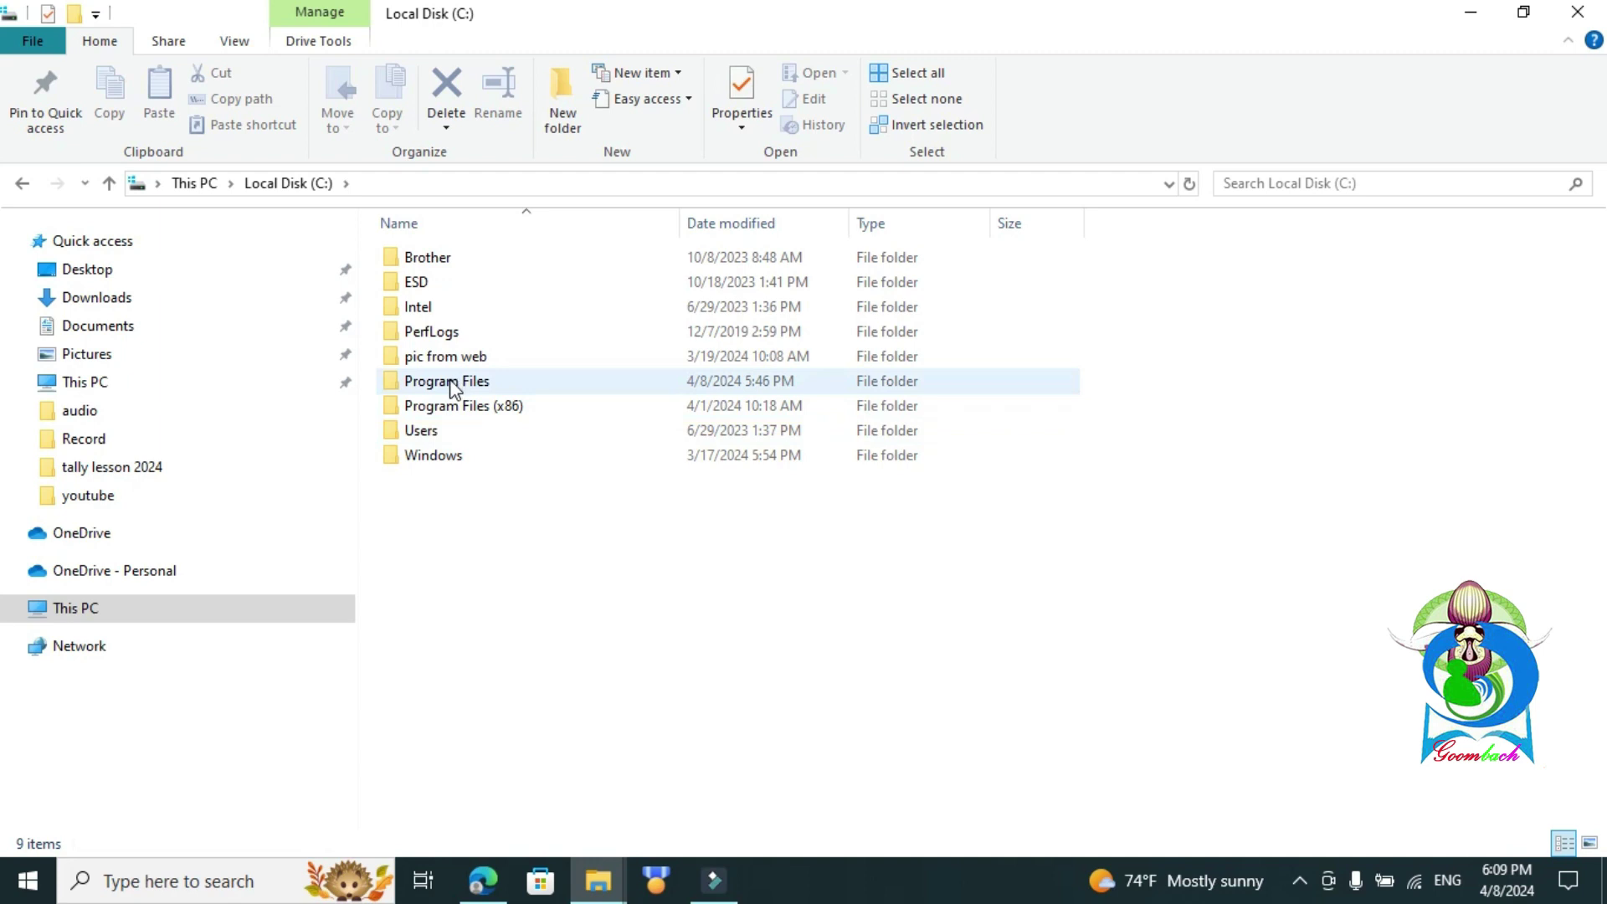
{"action": "double_click", "coordinate": [452, 387]}
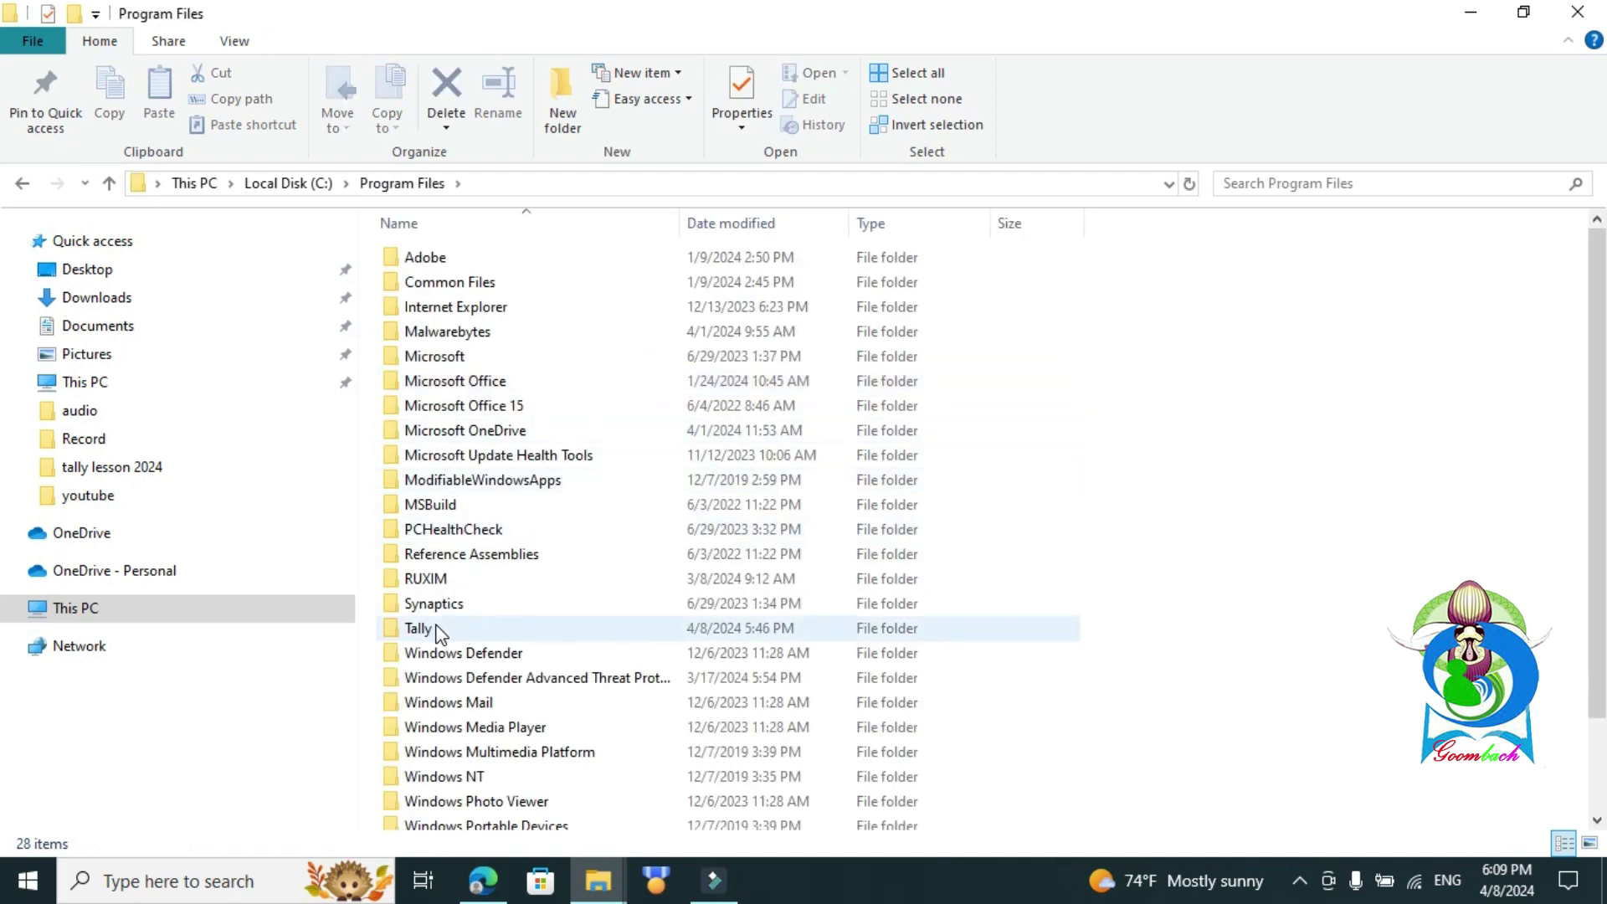
{"action": "double_click", "coordinate": [435, 631]}
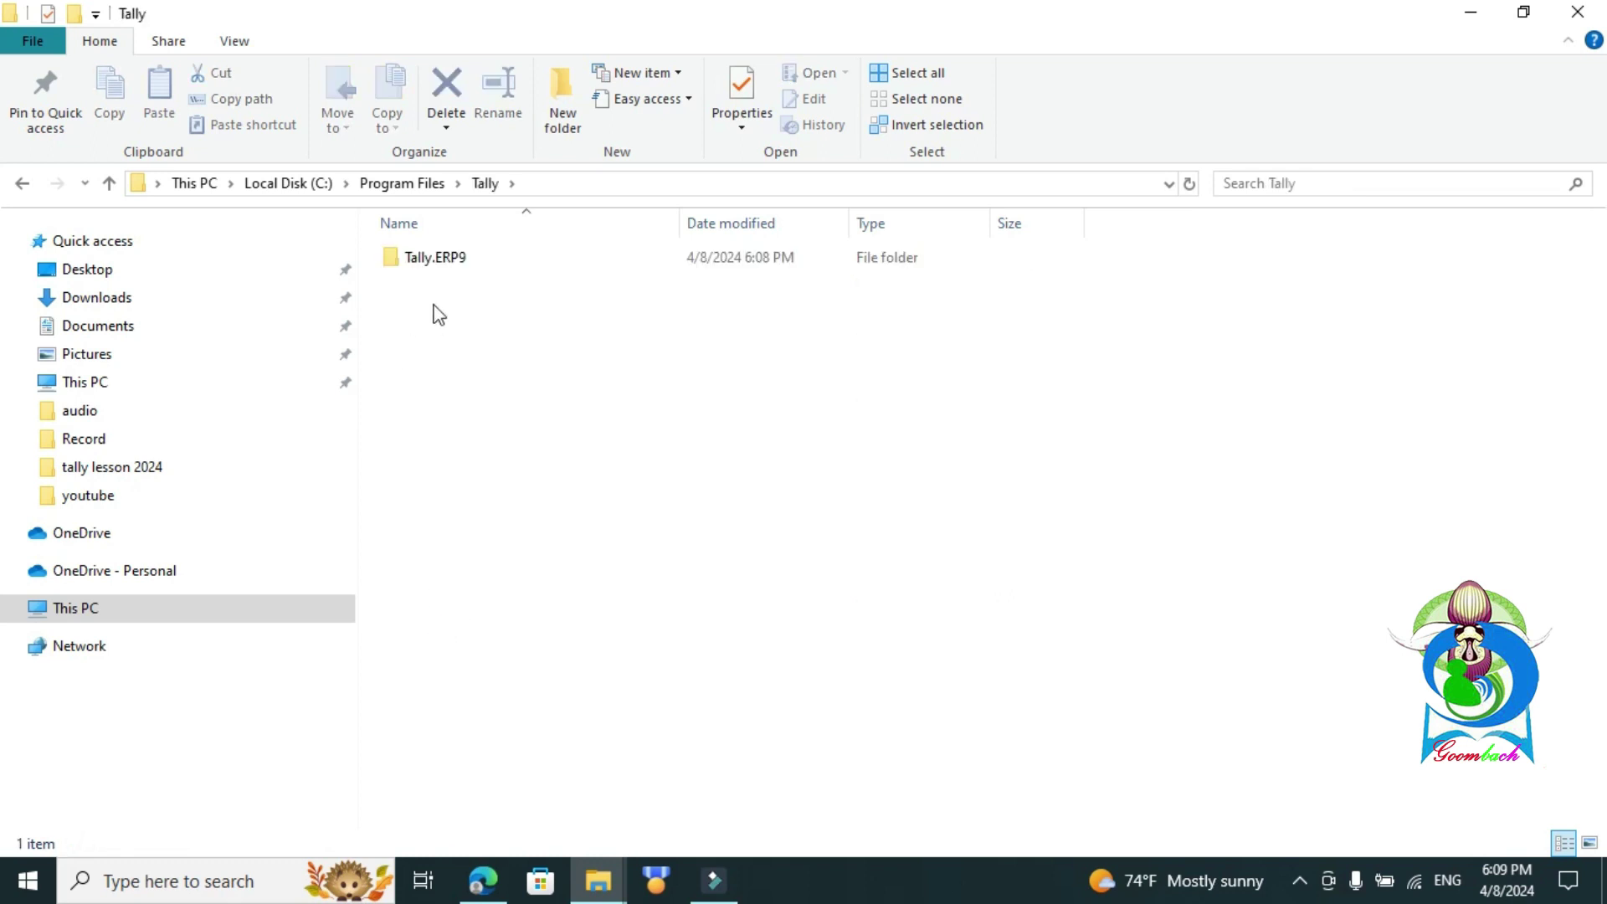
{"action": "double_click", "coordinate": [439, 264]}
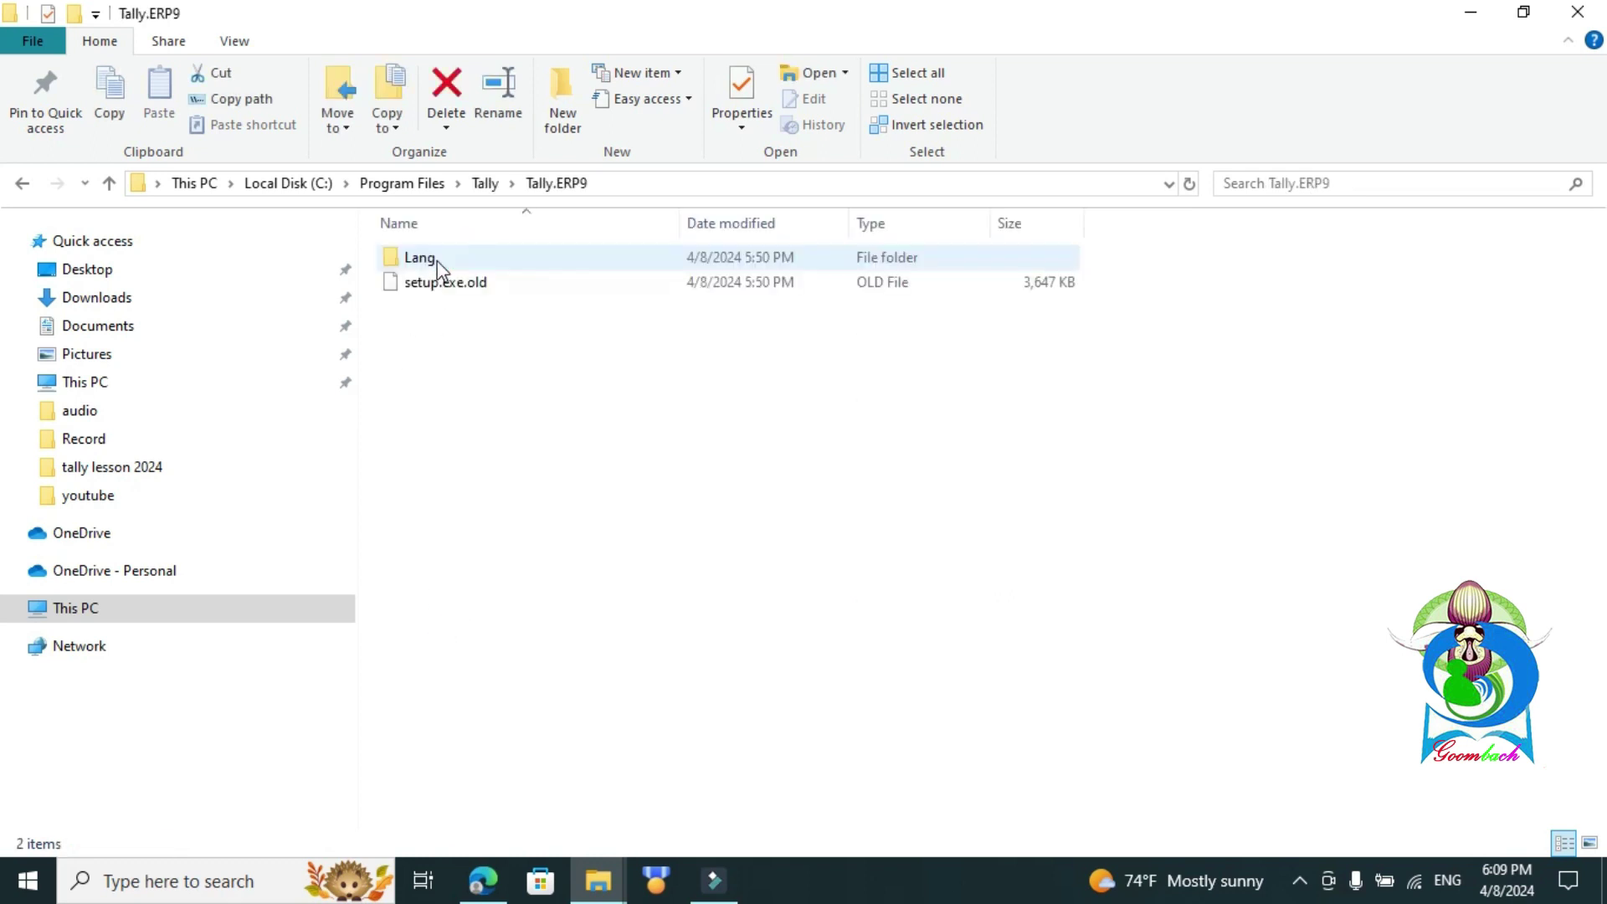
- Delete the Tally folder from Program Files, granting administrator permission
{"action": "left_click", "coordinate": [21, 184]}
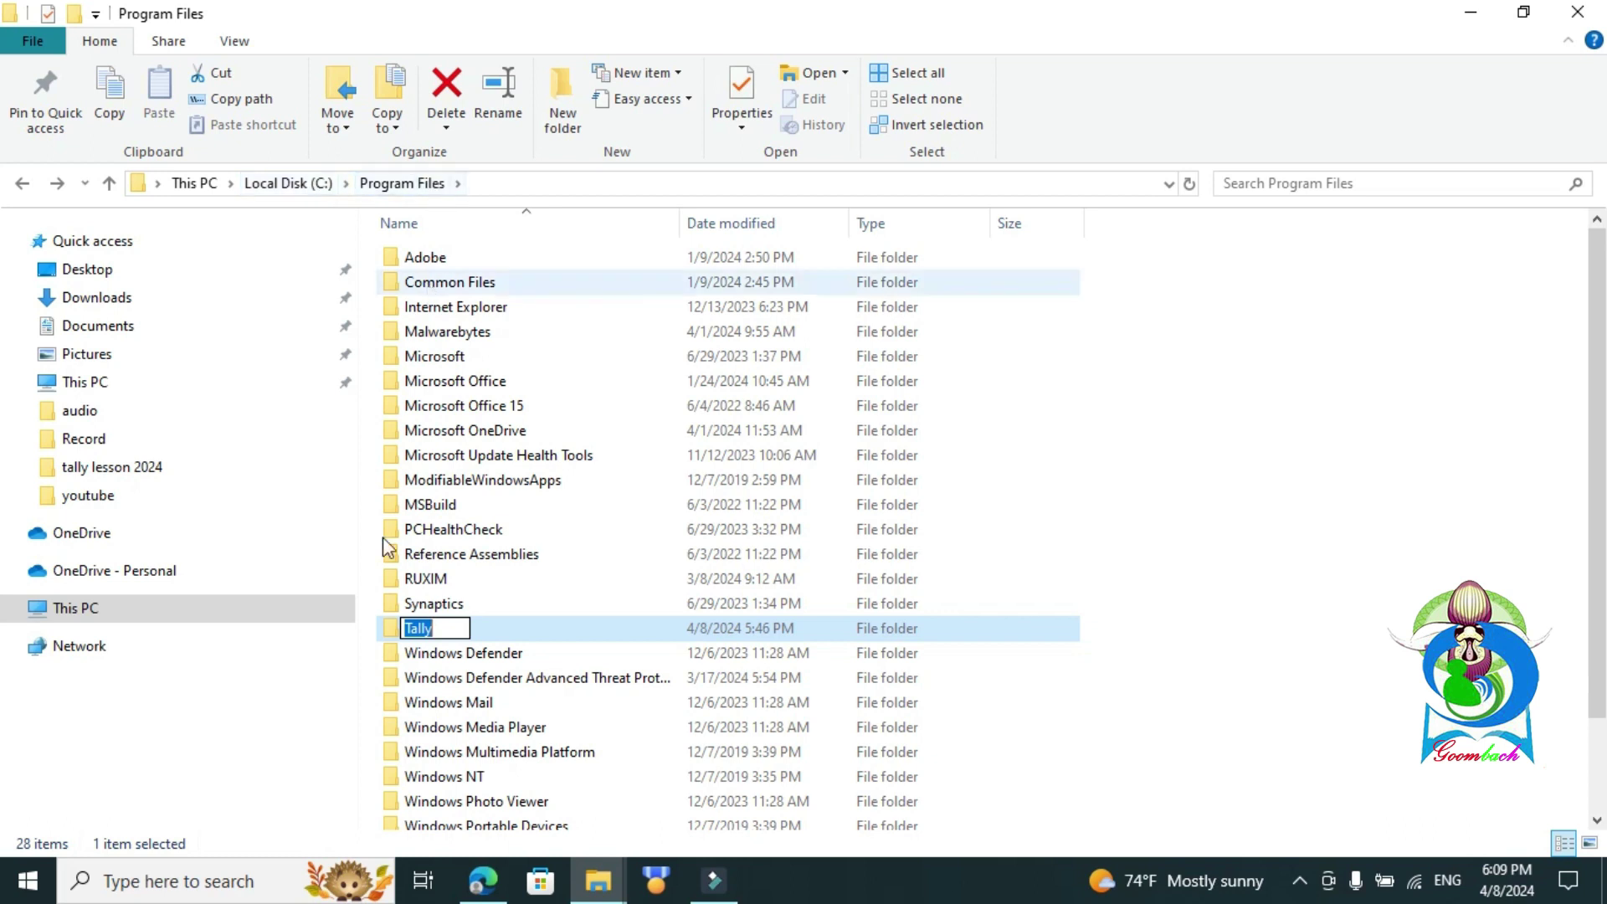
{"action": "left_click", "coordinate": [514, 631]}
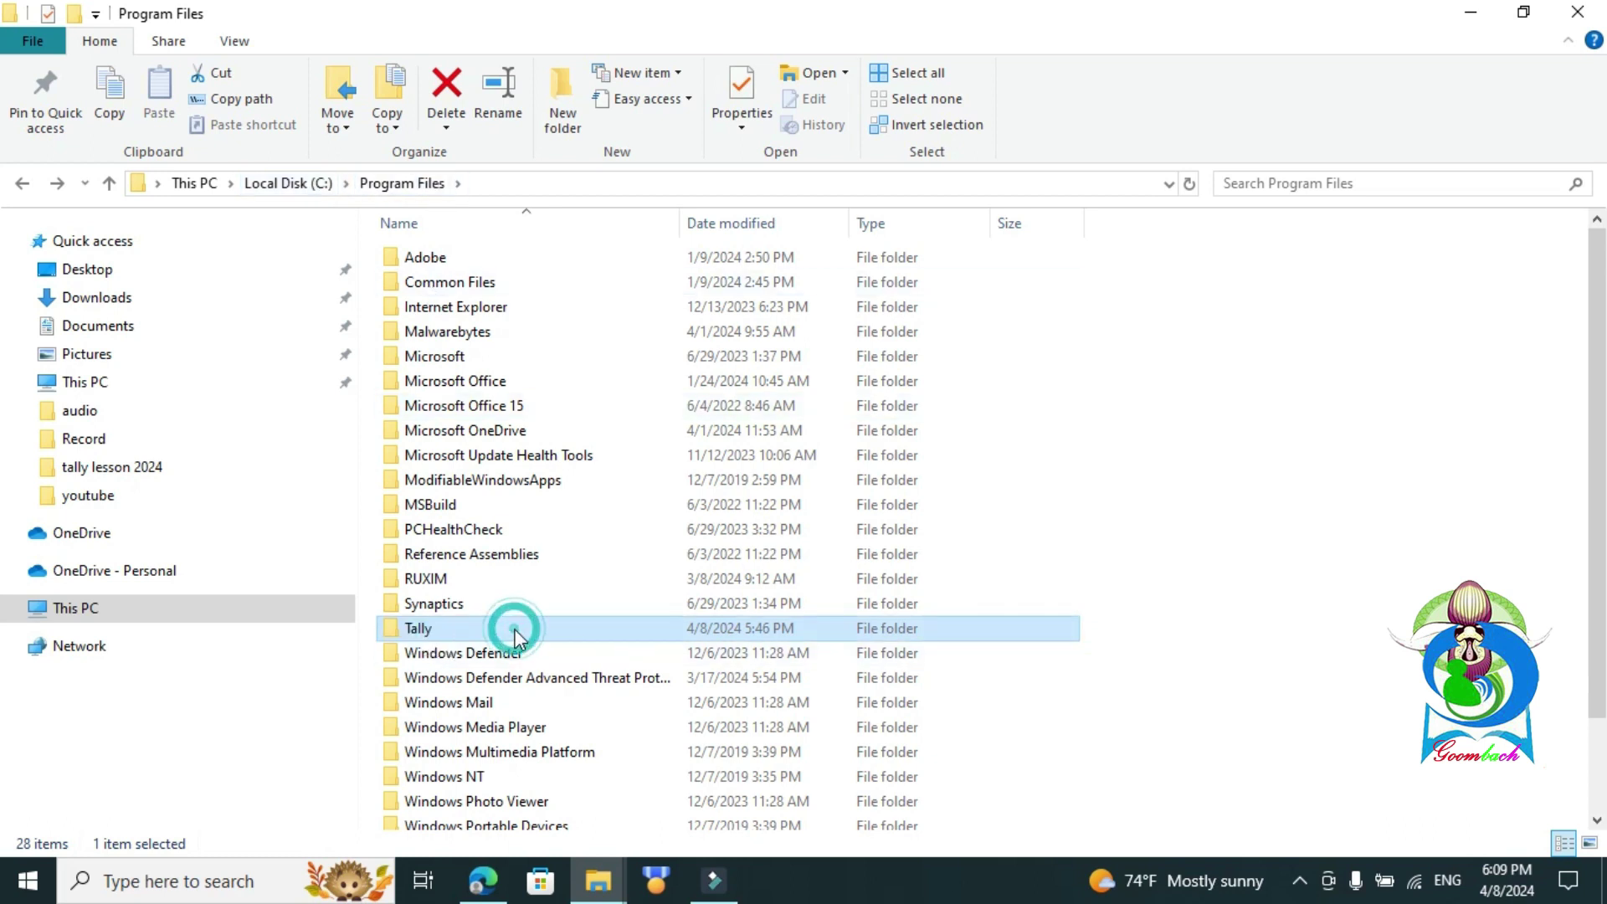
{"action": "key", "text": "Delete"}
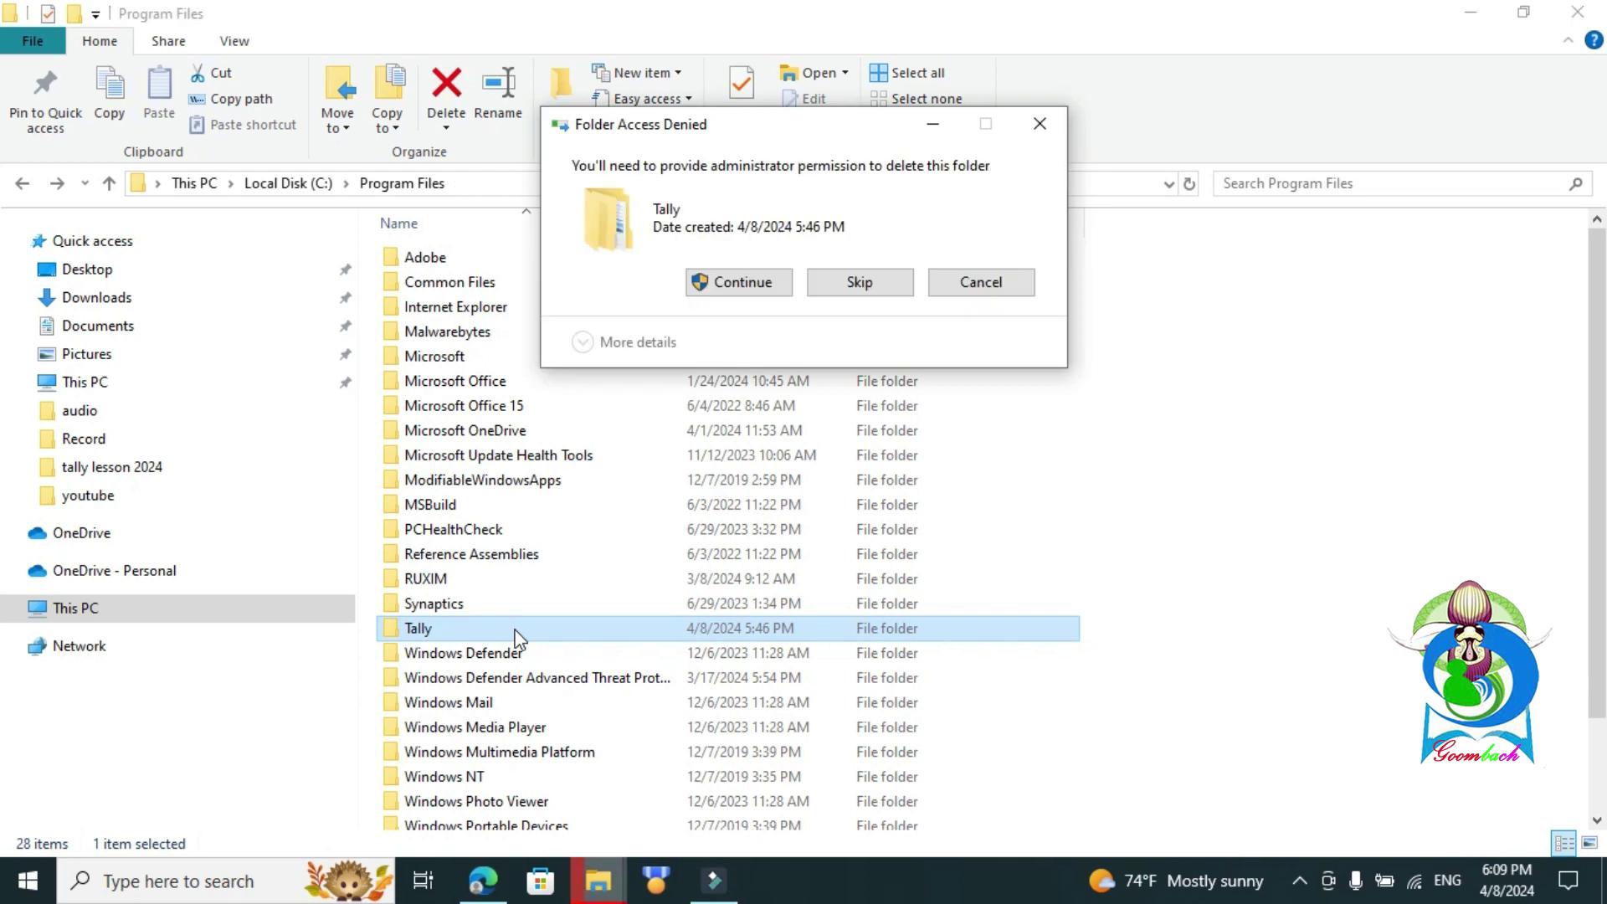
{"action": "left_click", "coordinate": [751, 282]}
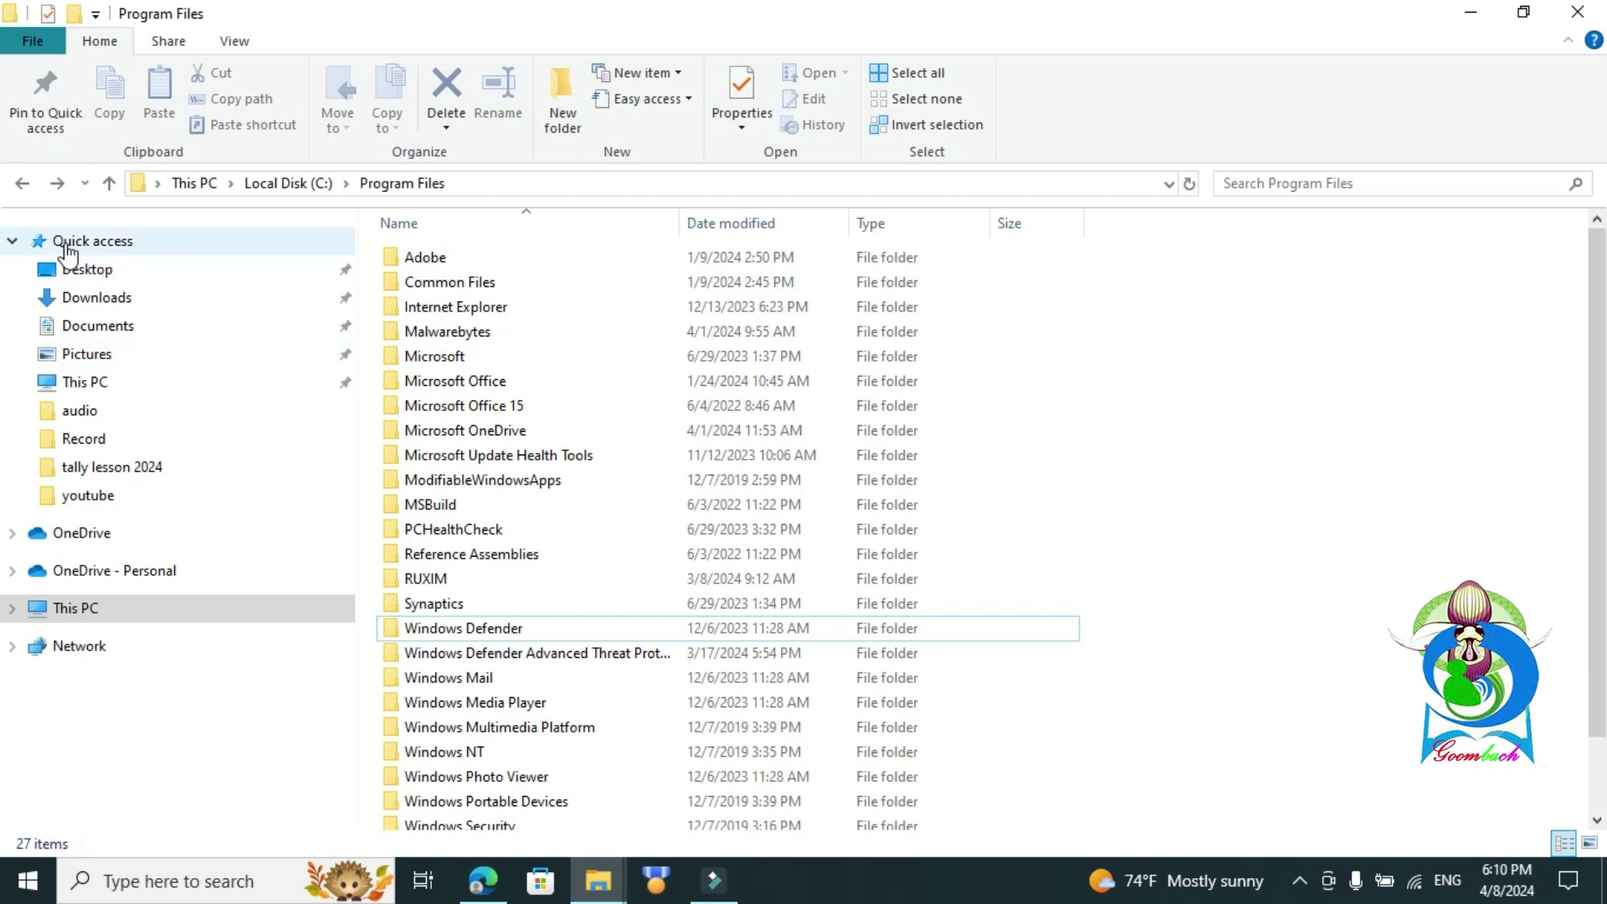
- Delete the Tally.ERP9 folder from C:\Users\Public
{"action": "left_click", "coordinate": [23, 183]}
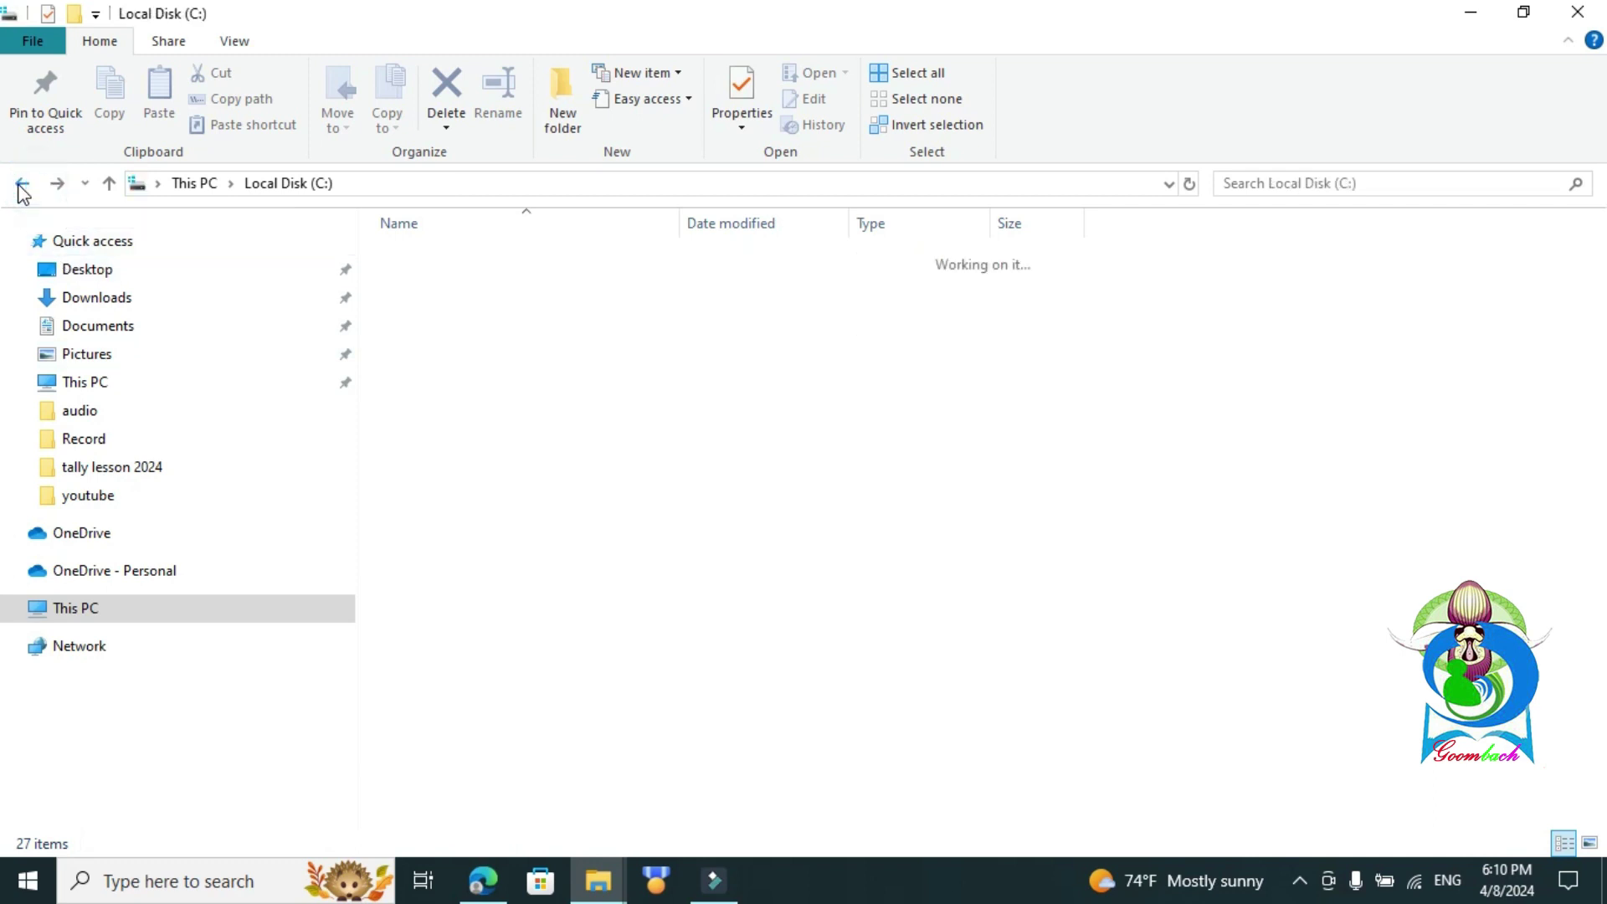
{"action": "left_click", "coordinate": [69, 608]}
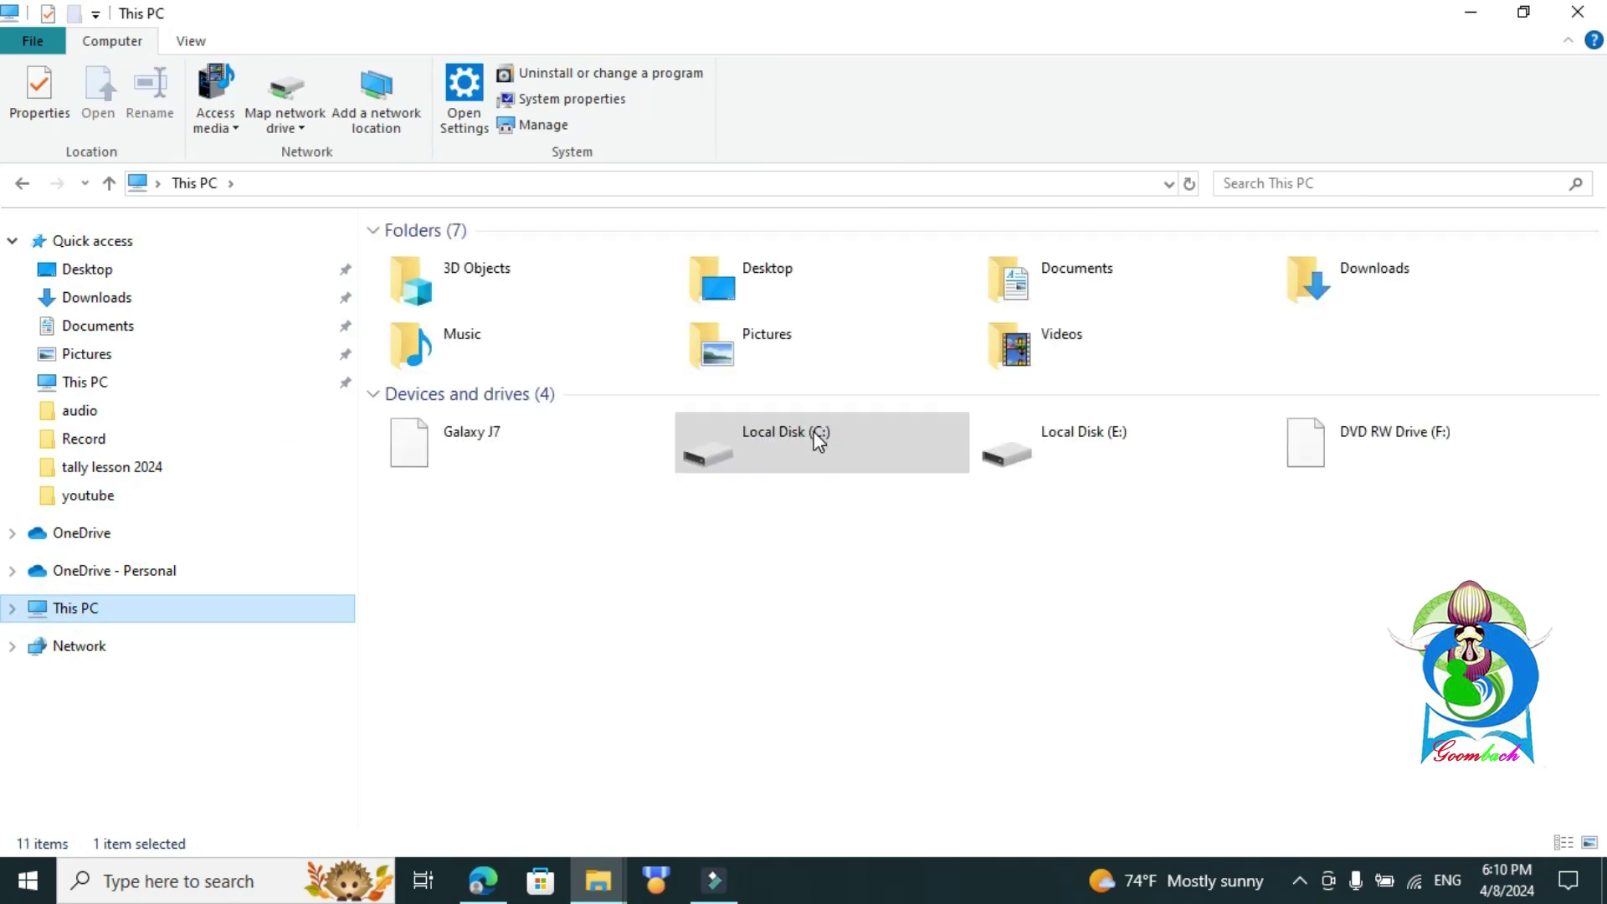
{"action": "double_click", "coordinate": [820, 459]}
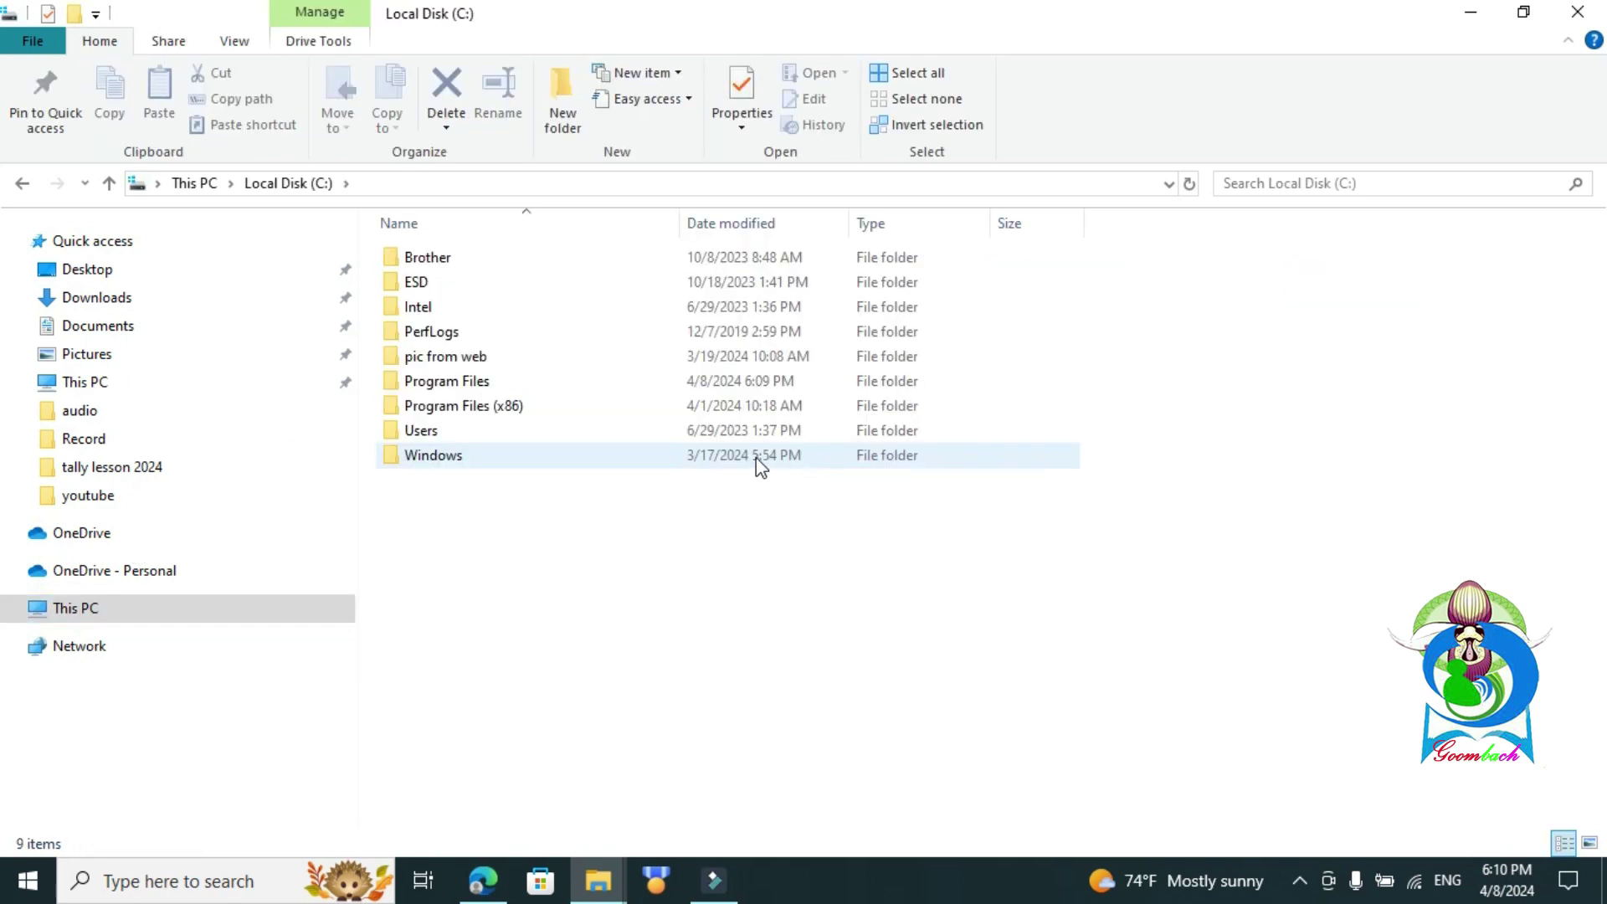
{"action": "double_click", "coordinate": [520, 436]}
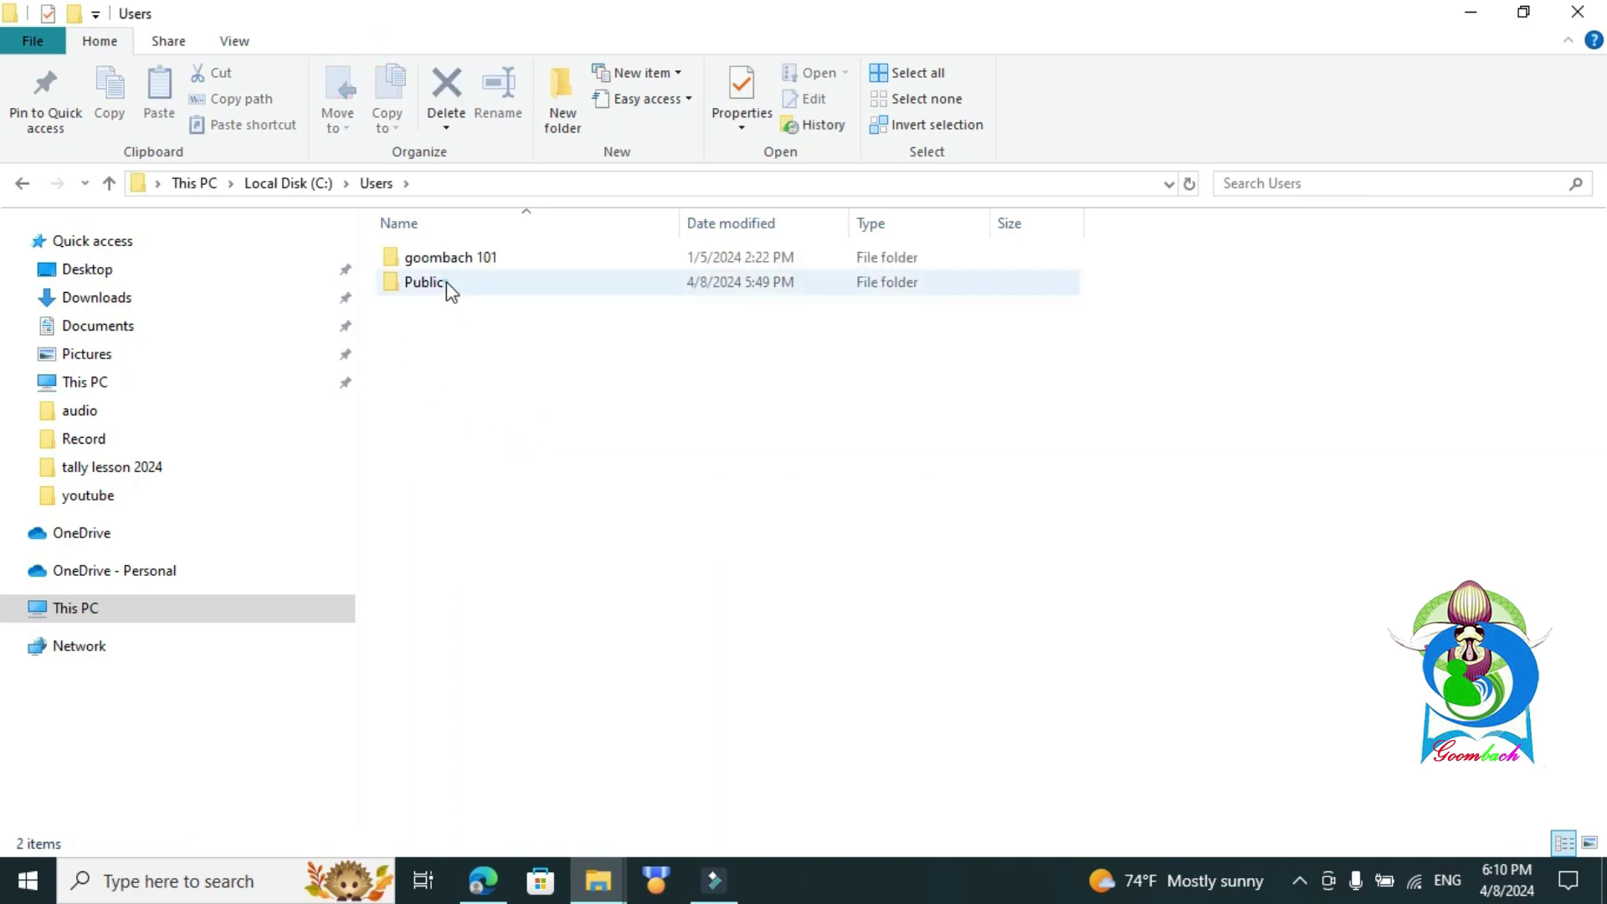
{"action": "double_click", "coordinate": [448, 284]}
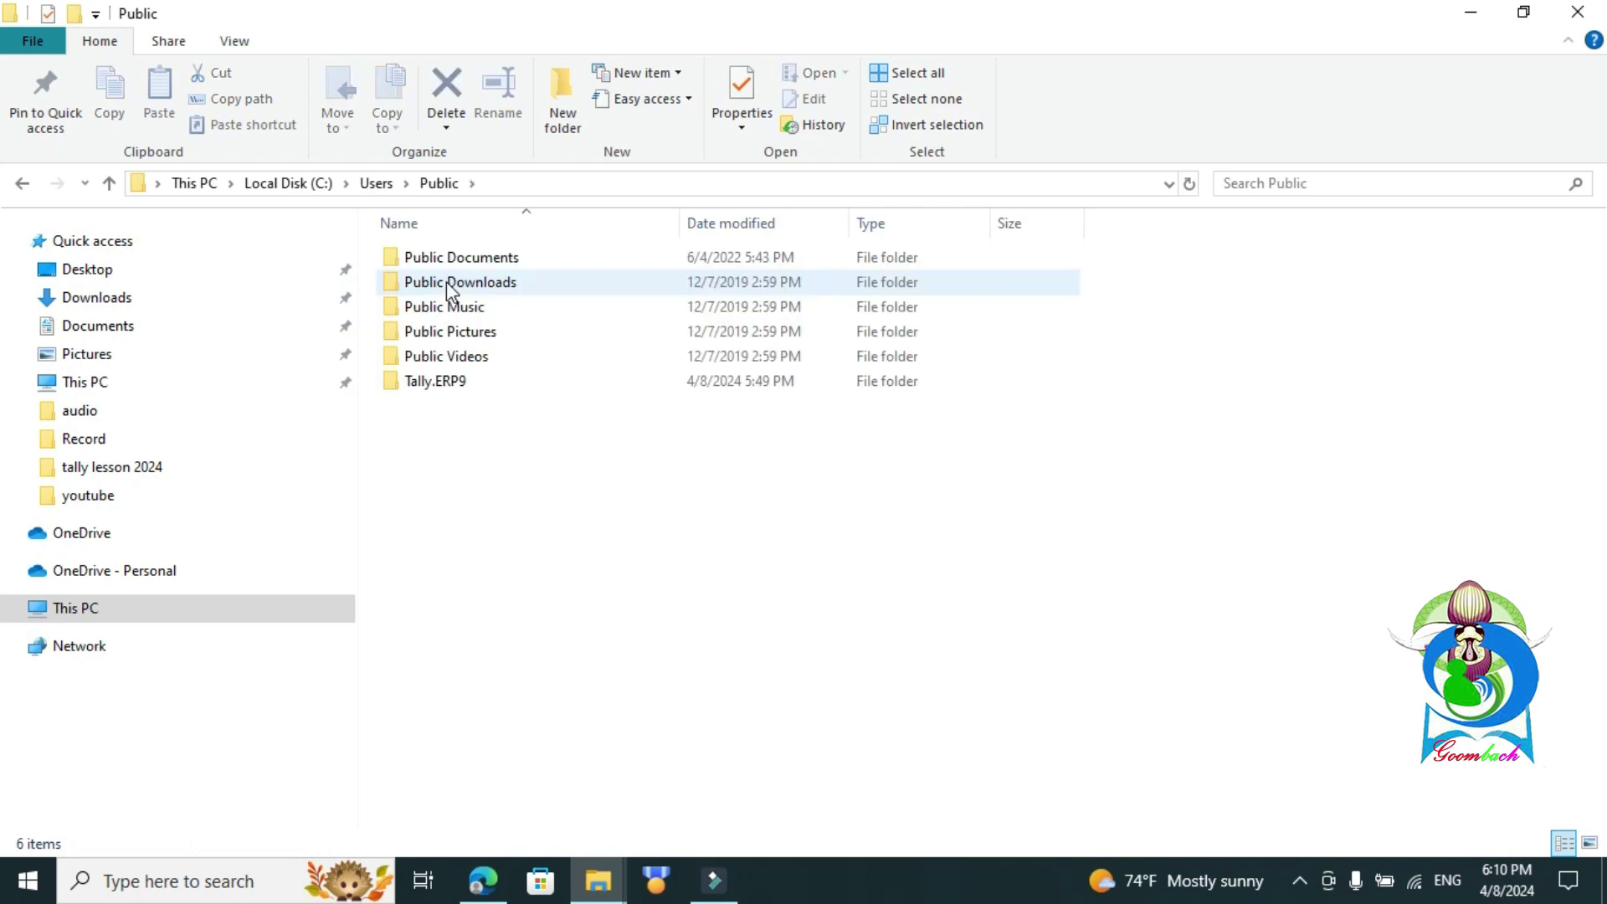
{"action": "key", "text": "t"}
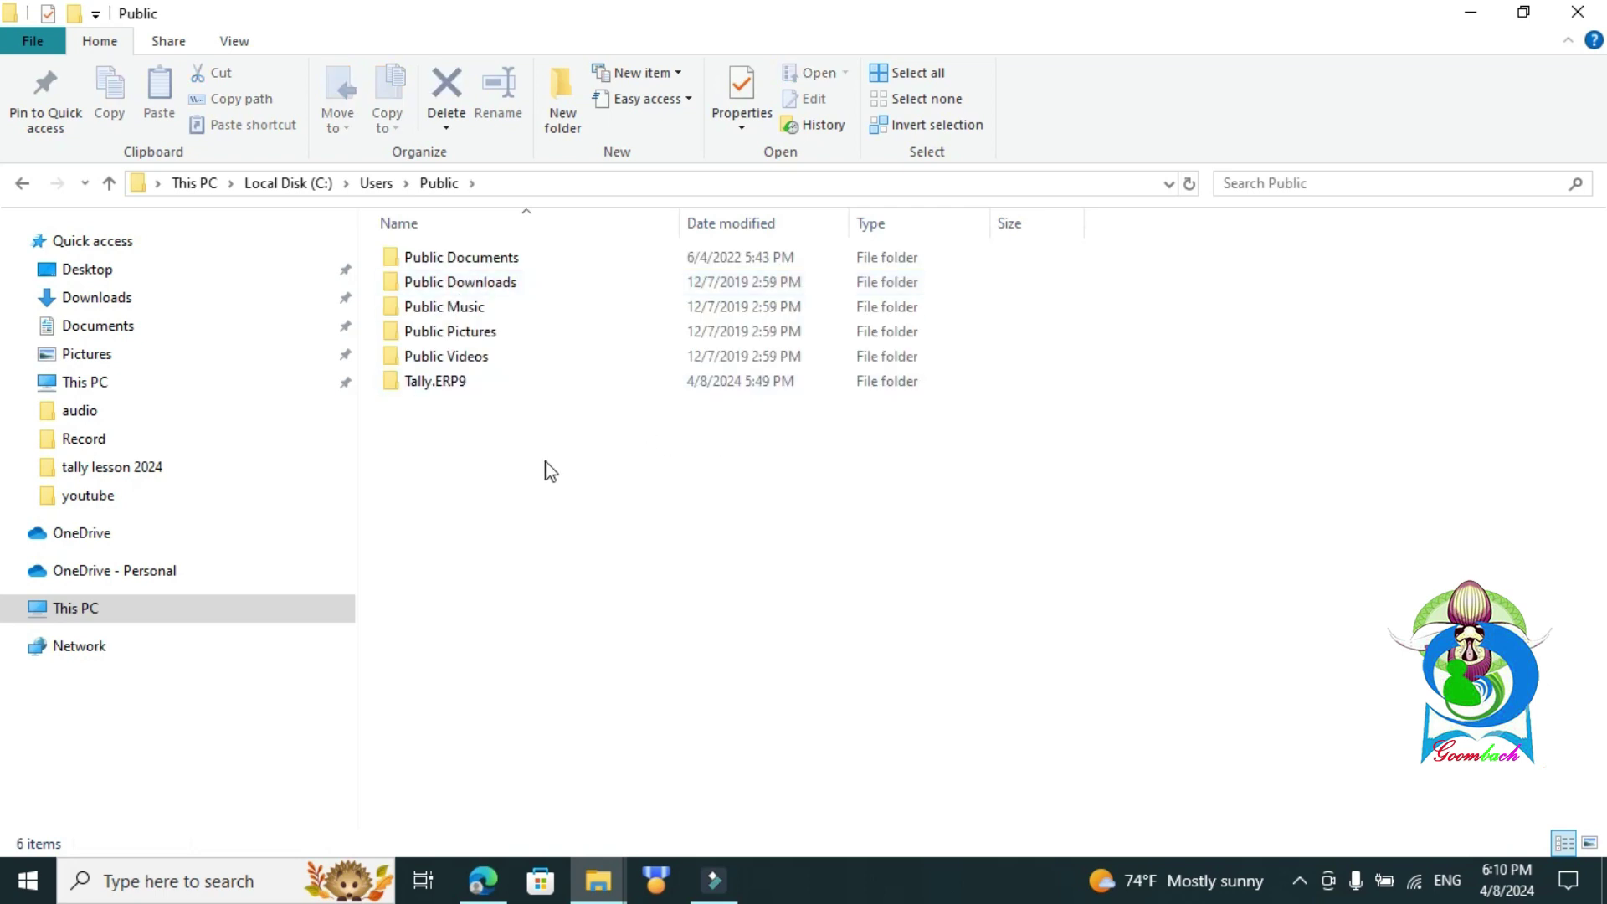
{"action": "left_click", "coordinate": [507, 385]}
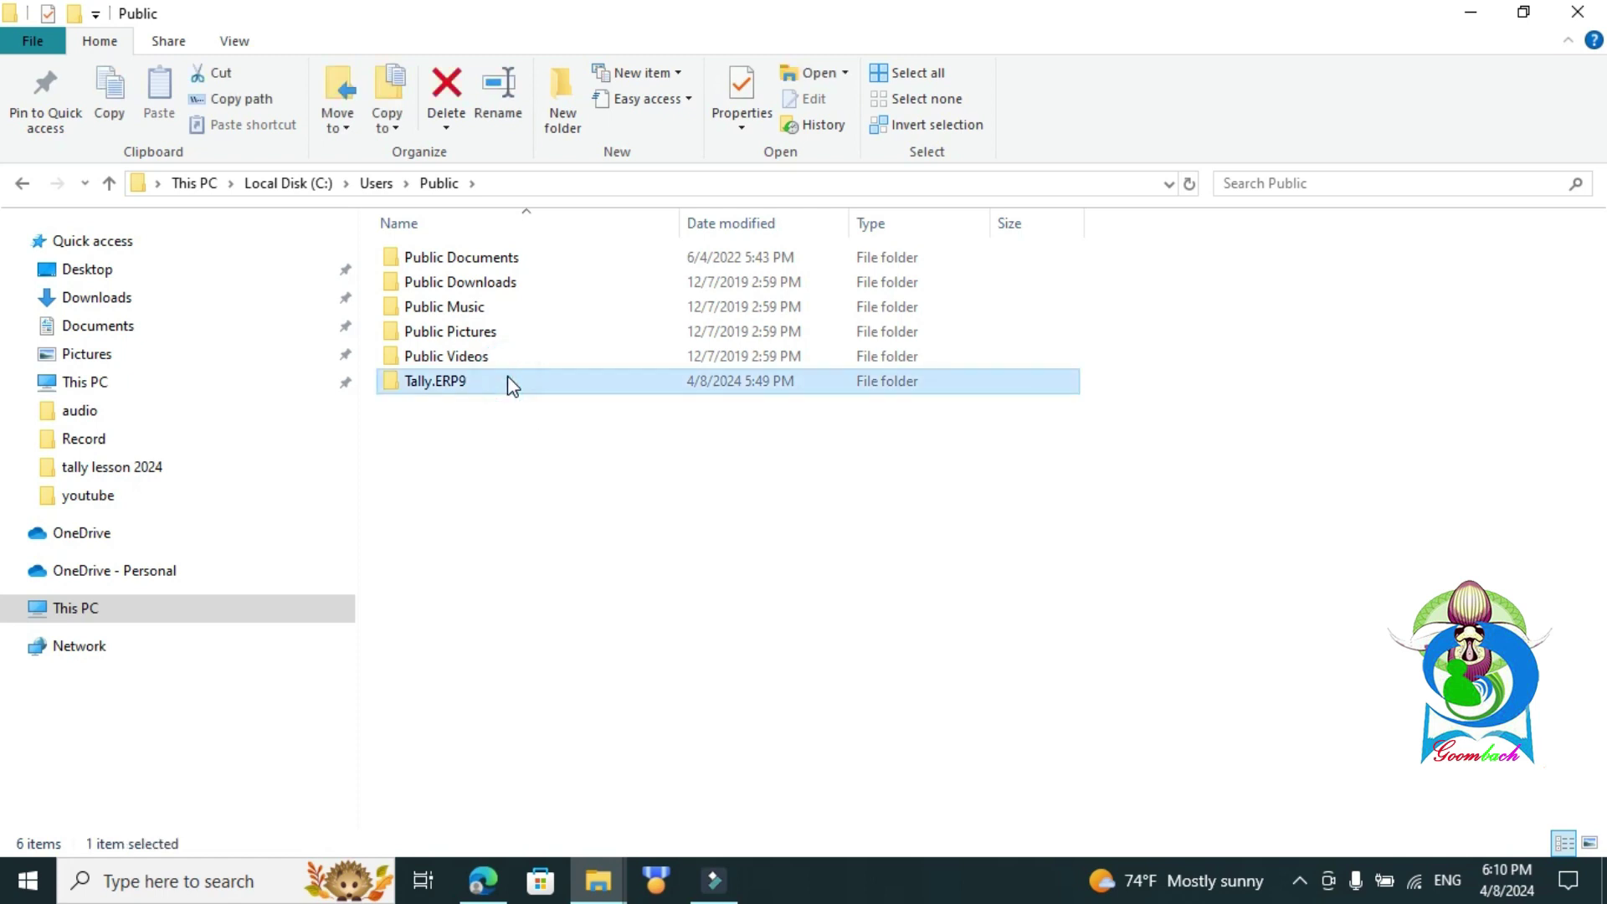
{"action": "key", "text": "Delete"}
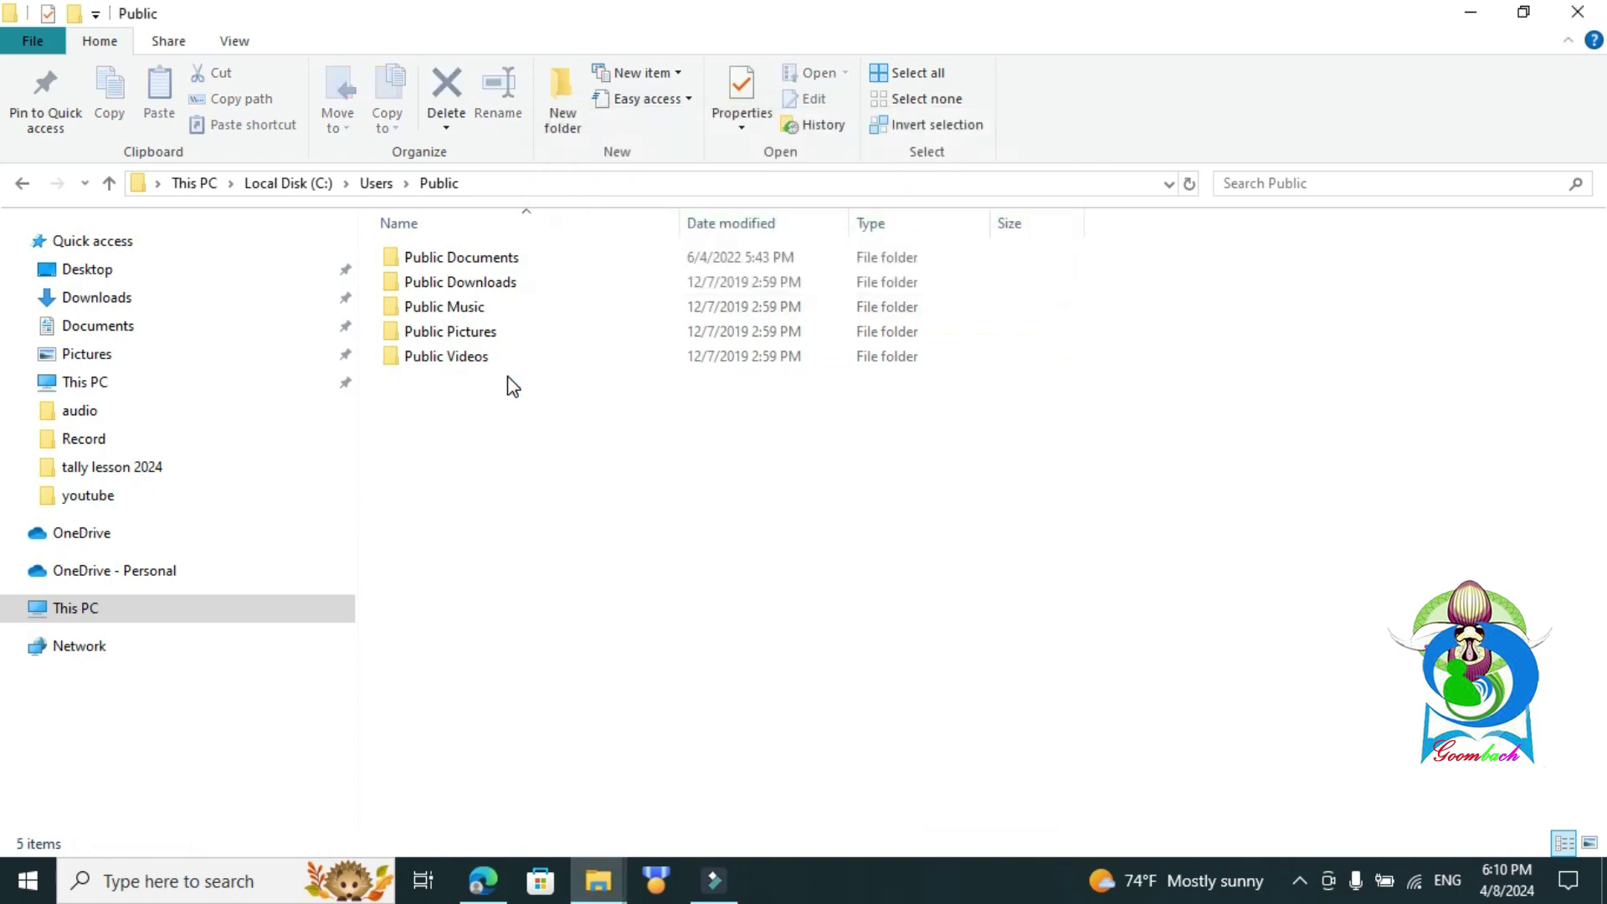
- Open the tally 2023 folder on drive E from This PC
{"action": "left_click", "coordinate": [1577, 12]}
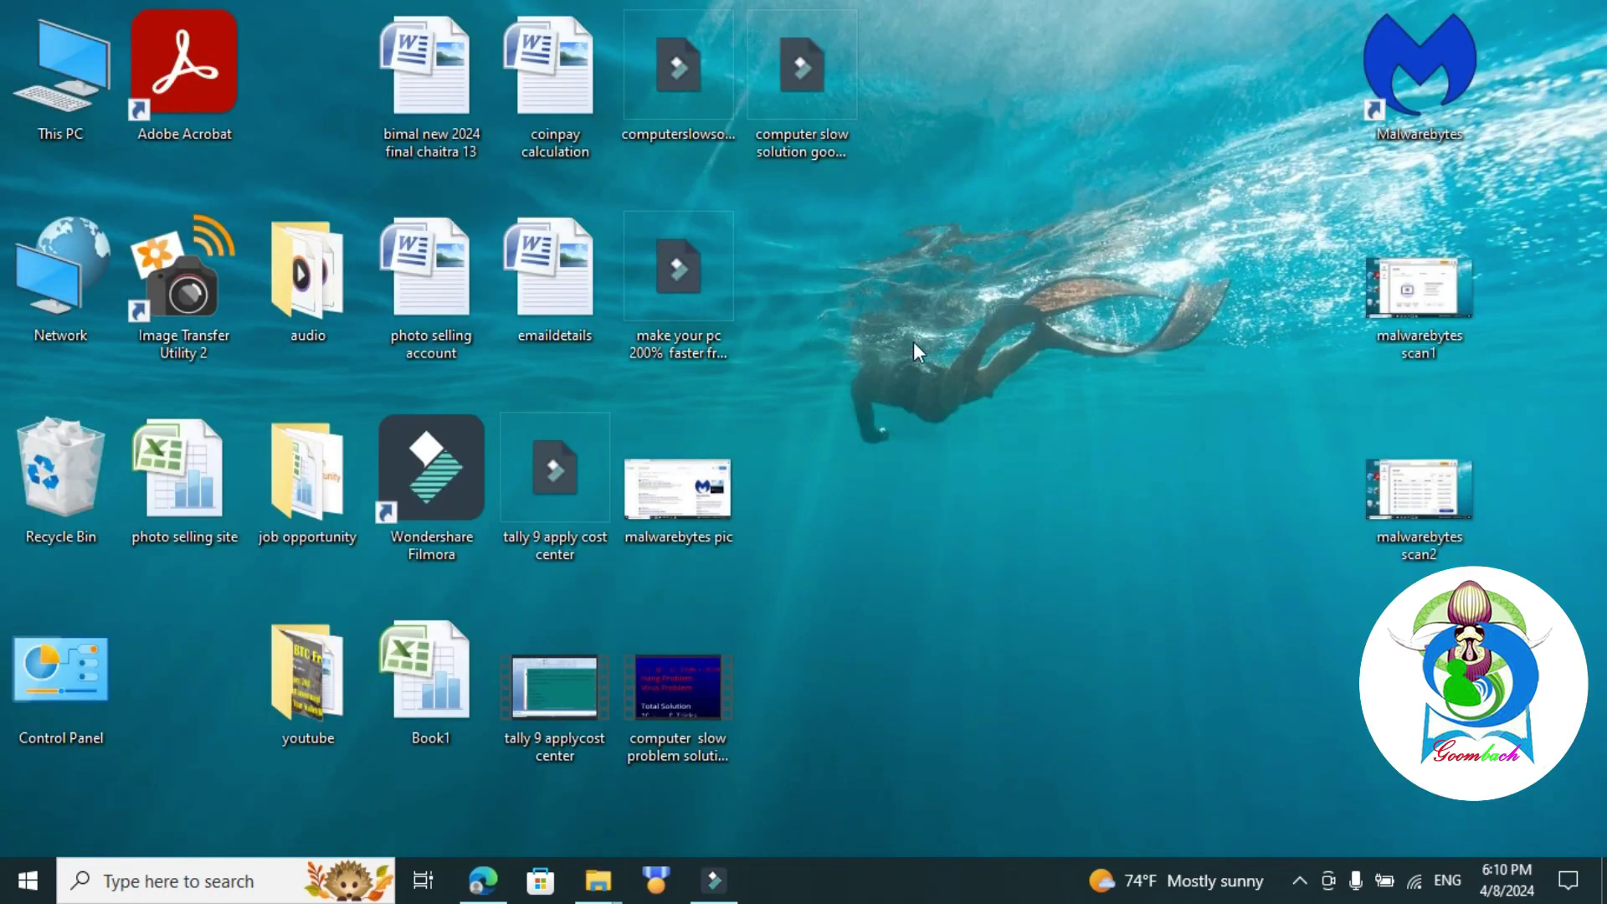
{"action": "double_click", "coordinate": [96, 135]}
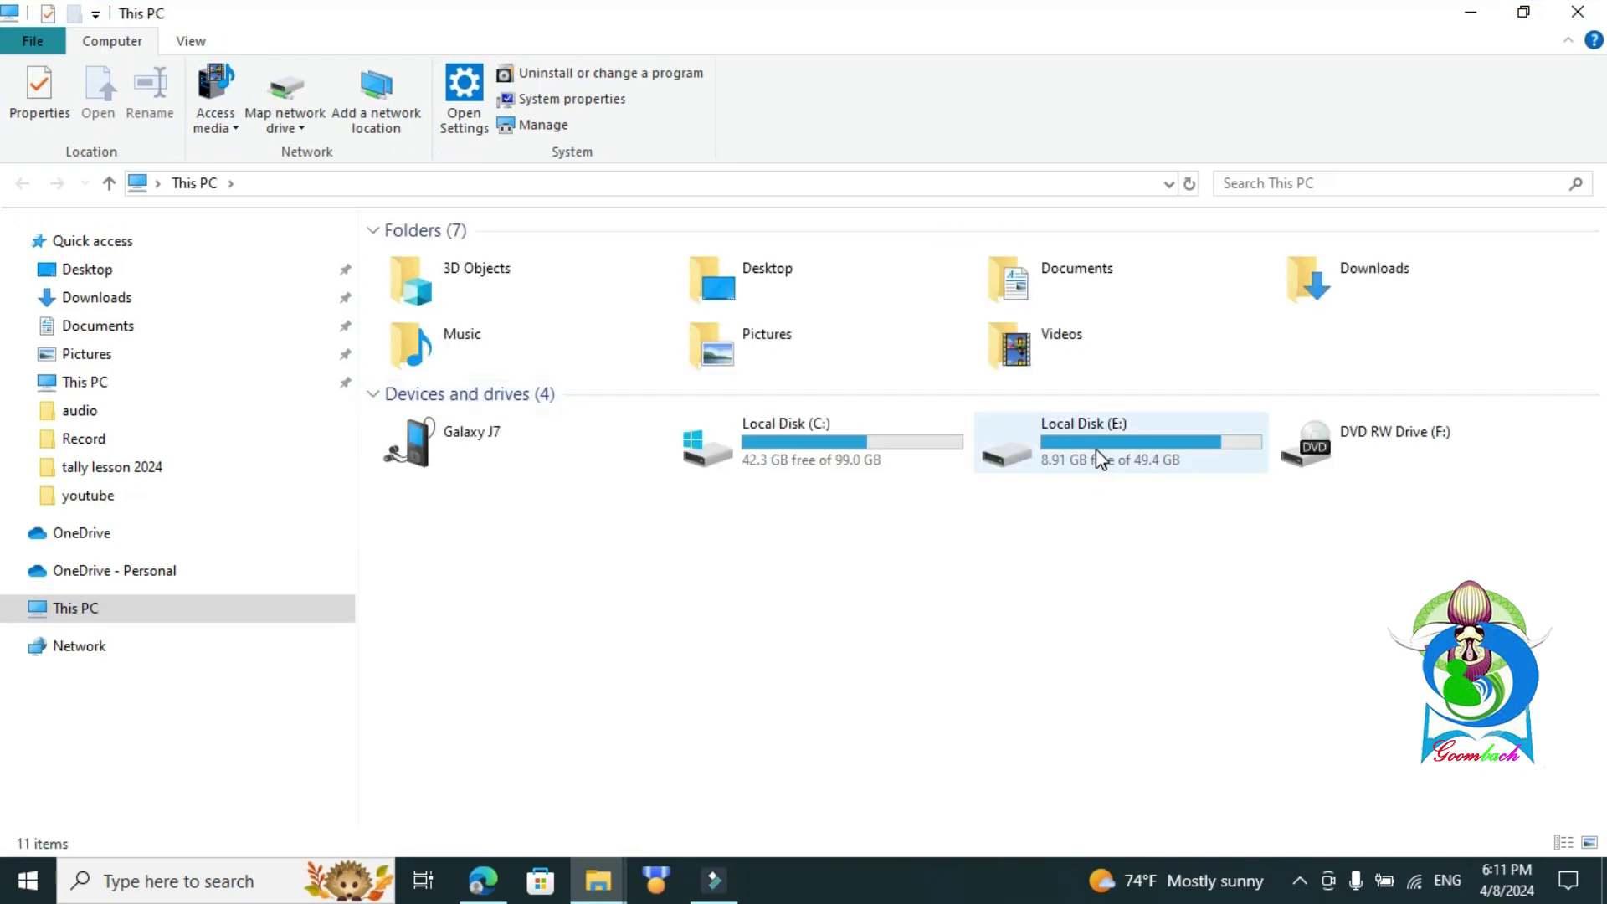
{"action": "double_click", "coordinate": [1097, 448]}
{"action": "left_click", "coordinate": [968, 476]}
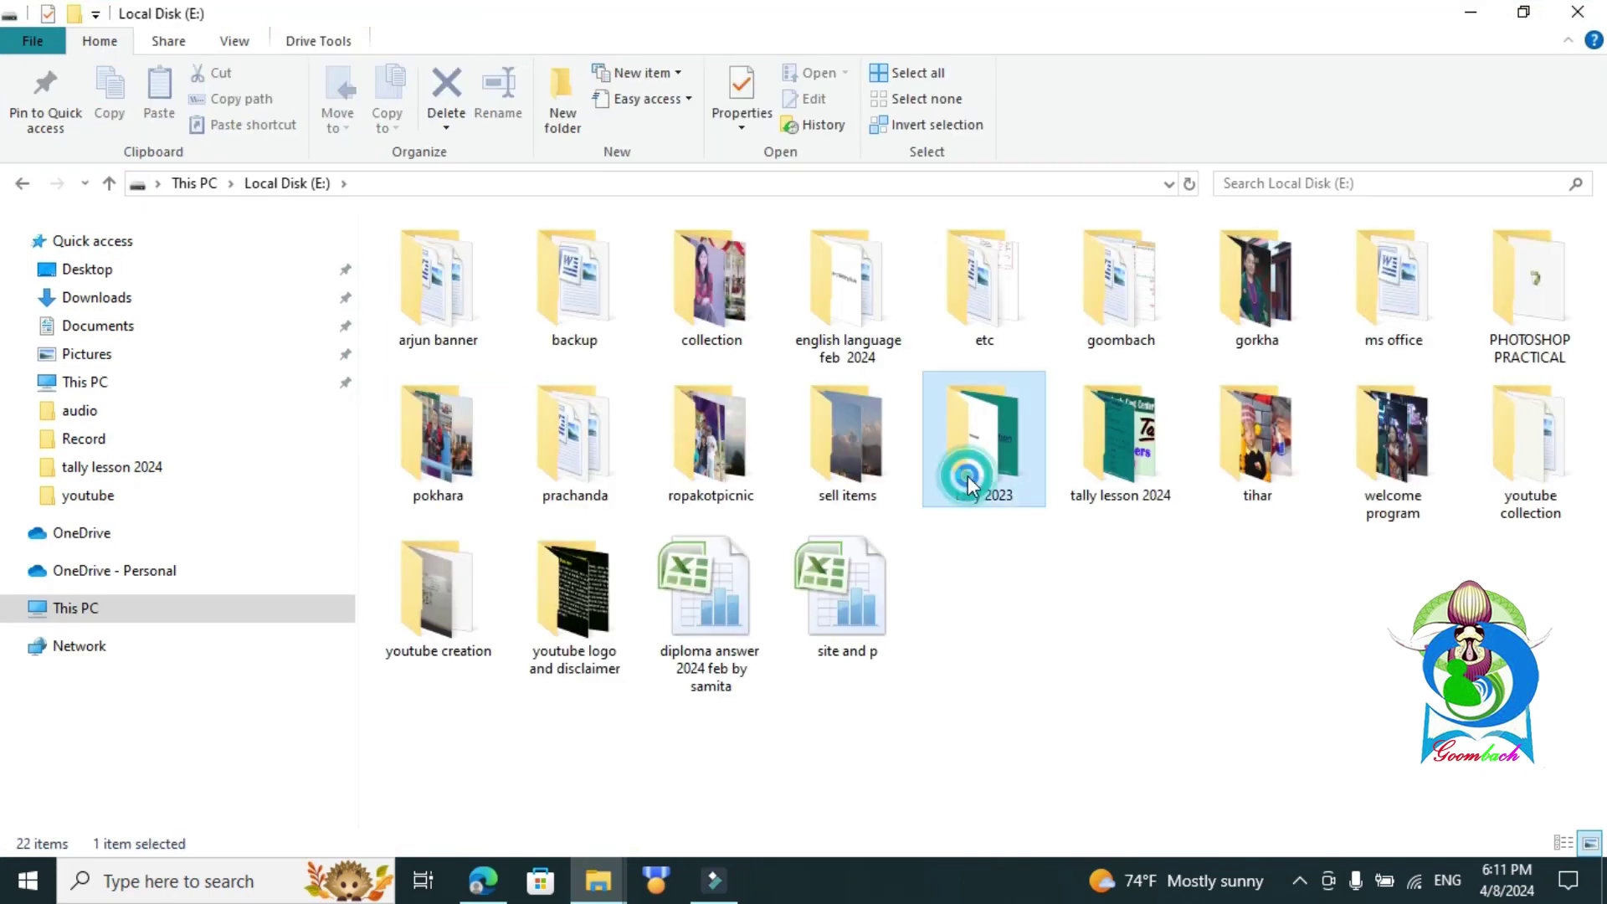
{"action": "double_click", "coordinate": [968, 476]}
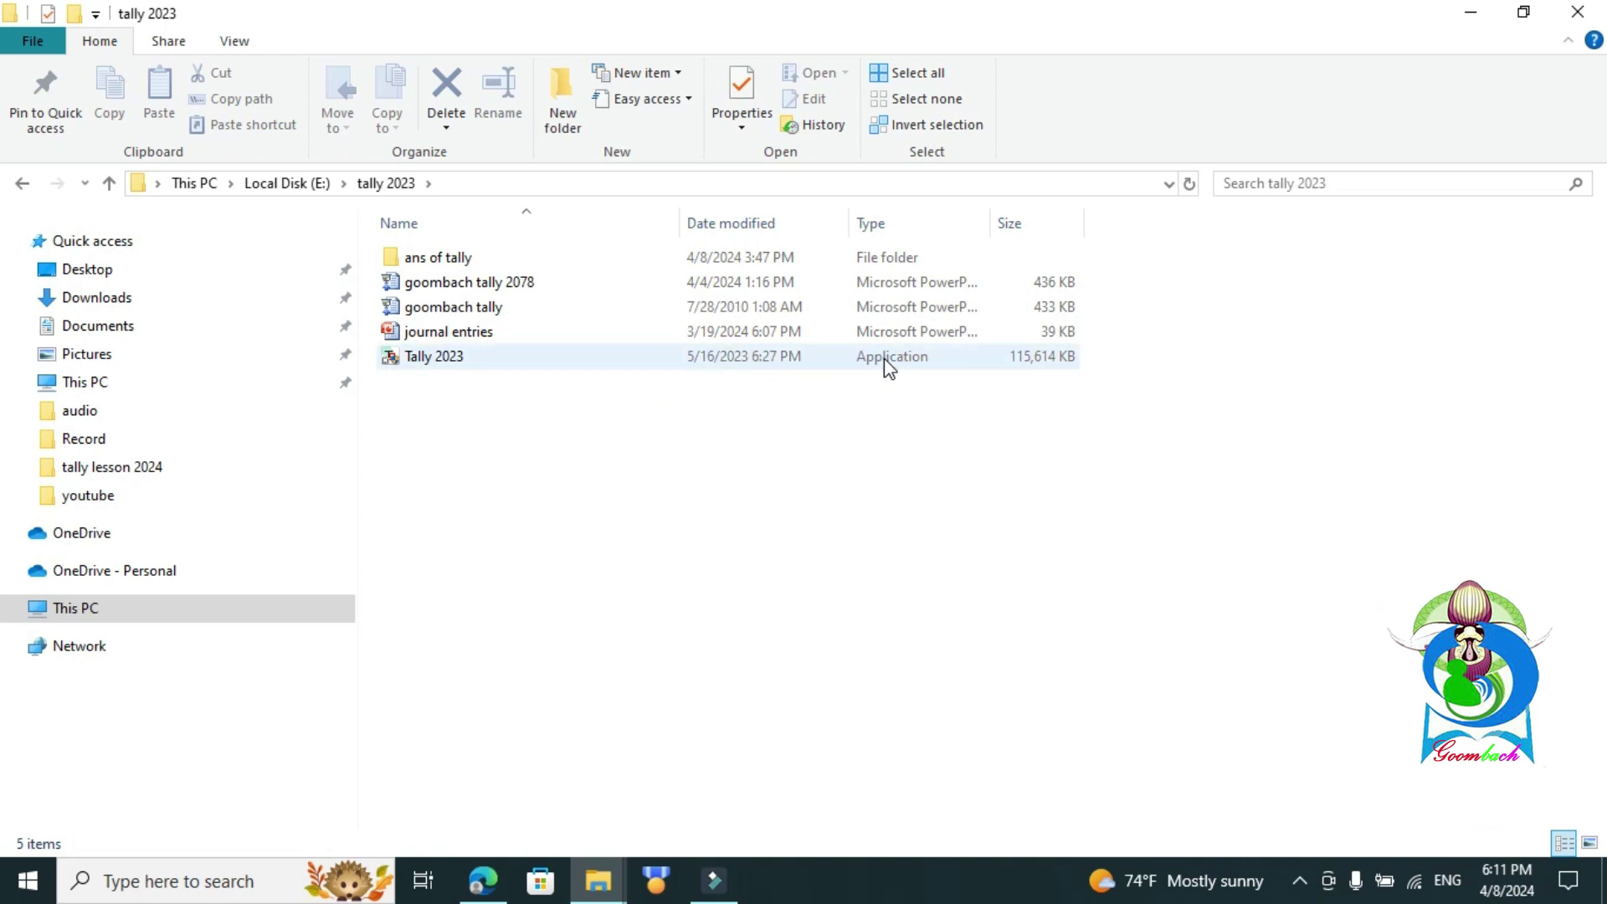
- Run the Tally 2023 setup to install Tally.ERP 9 Release 6.6.3
{"action": "left_click", "coordinate": [828, 365]}
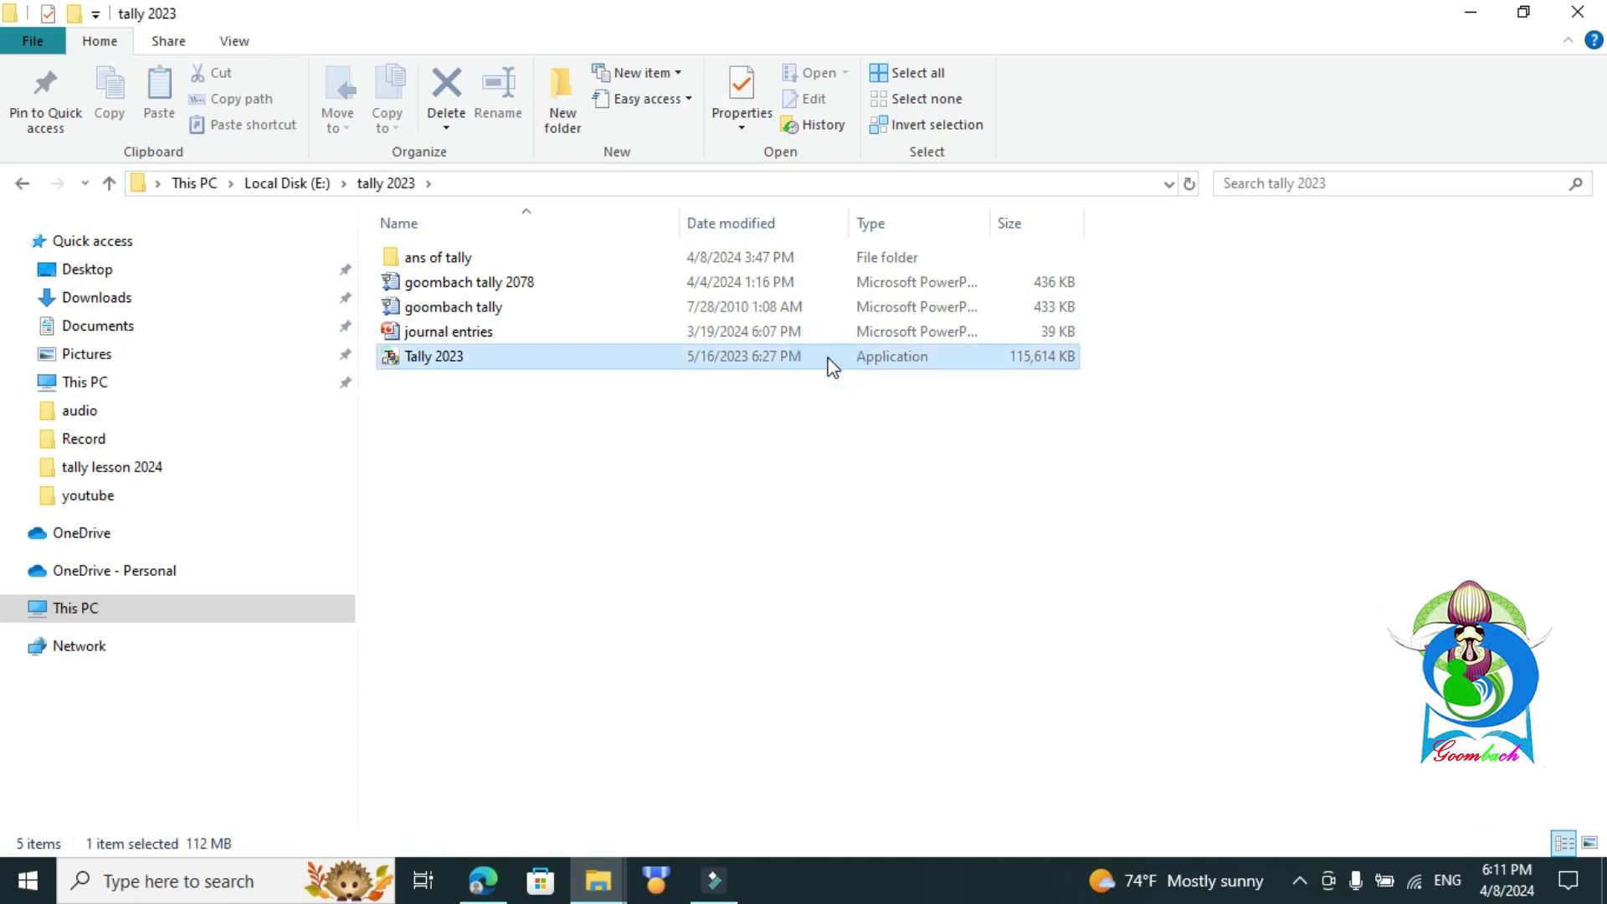
{"action": "right_click", "coordinate": [828, 365]}
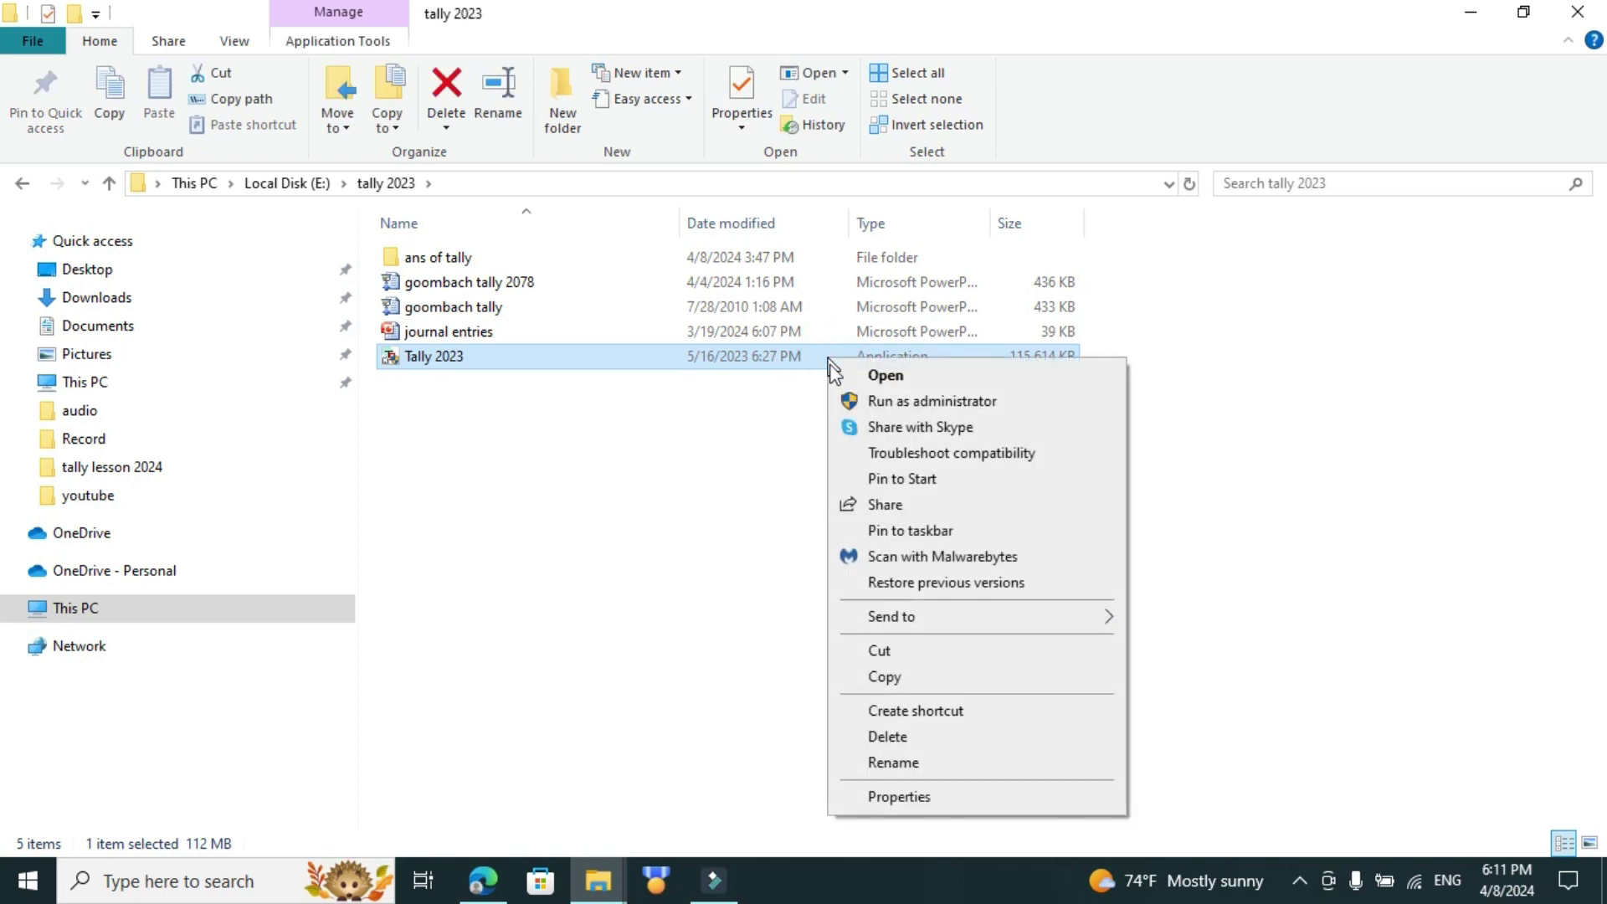
{"action": "left_click", "coordinate": [914, 386]}
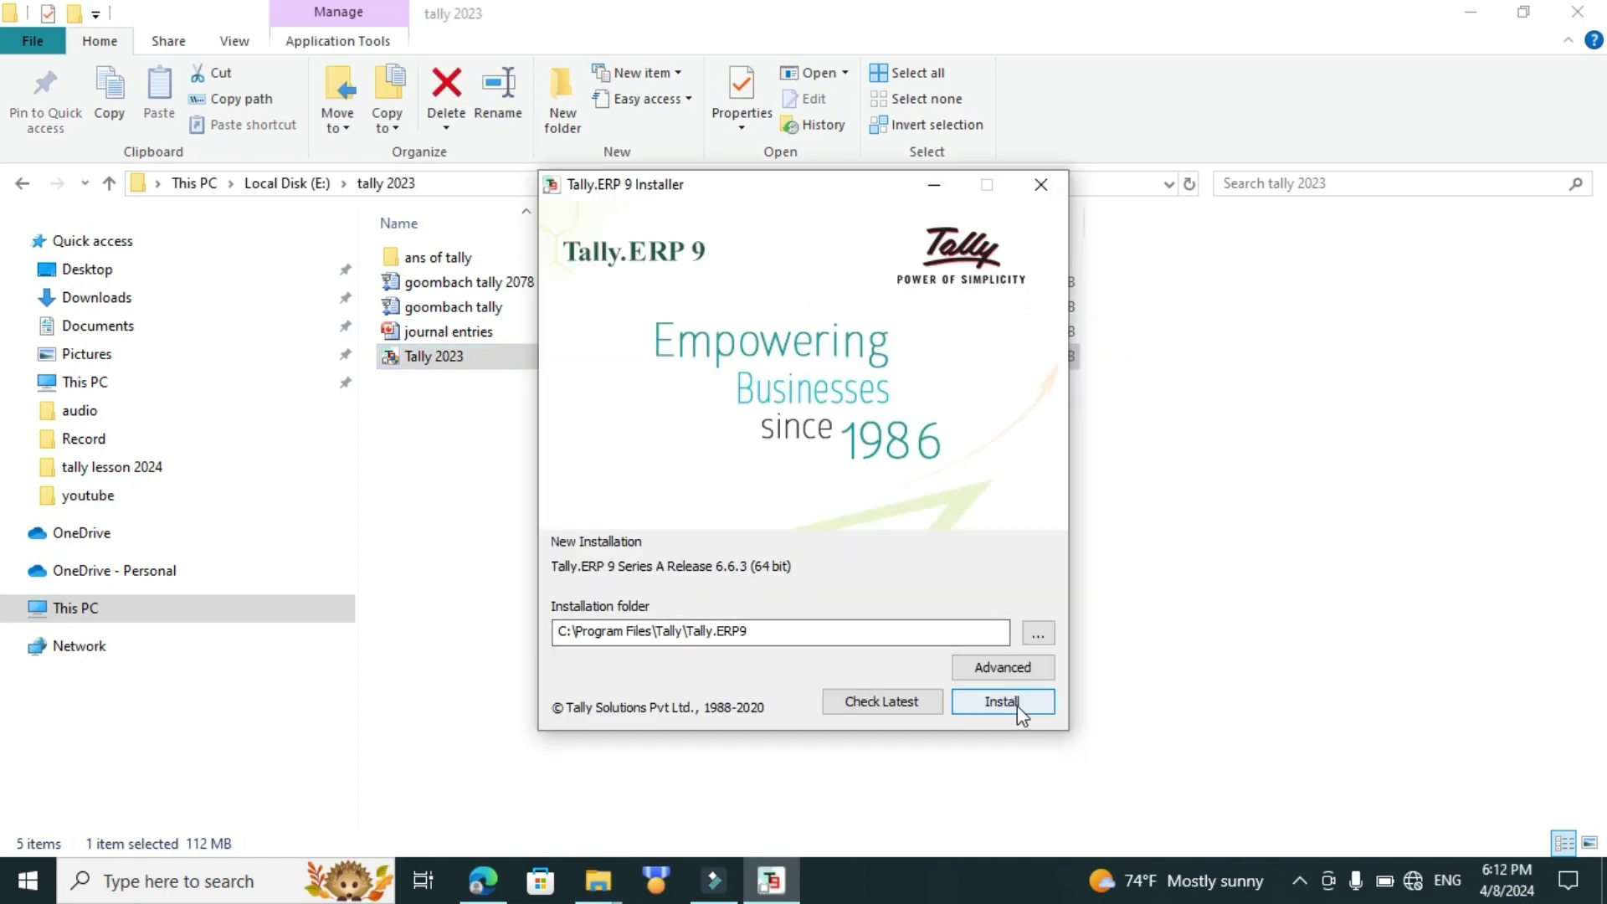
{"action": "left_click", "coordinate": [1005, 704]}
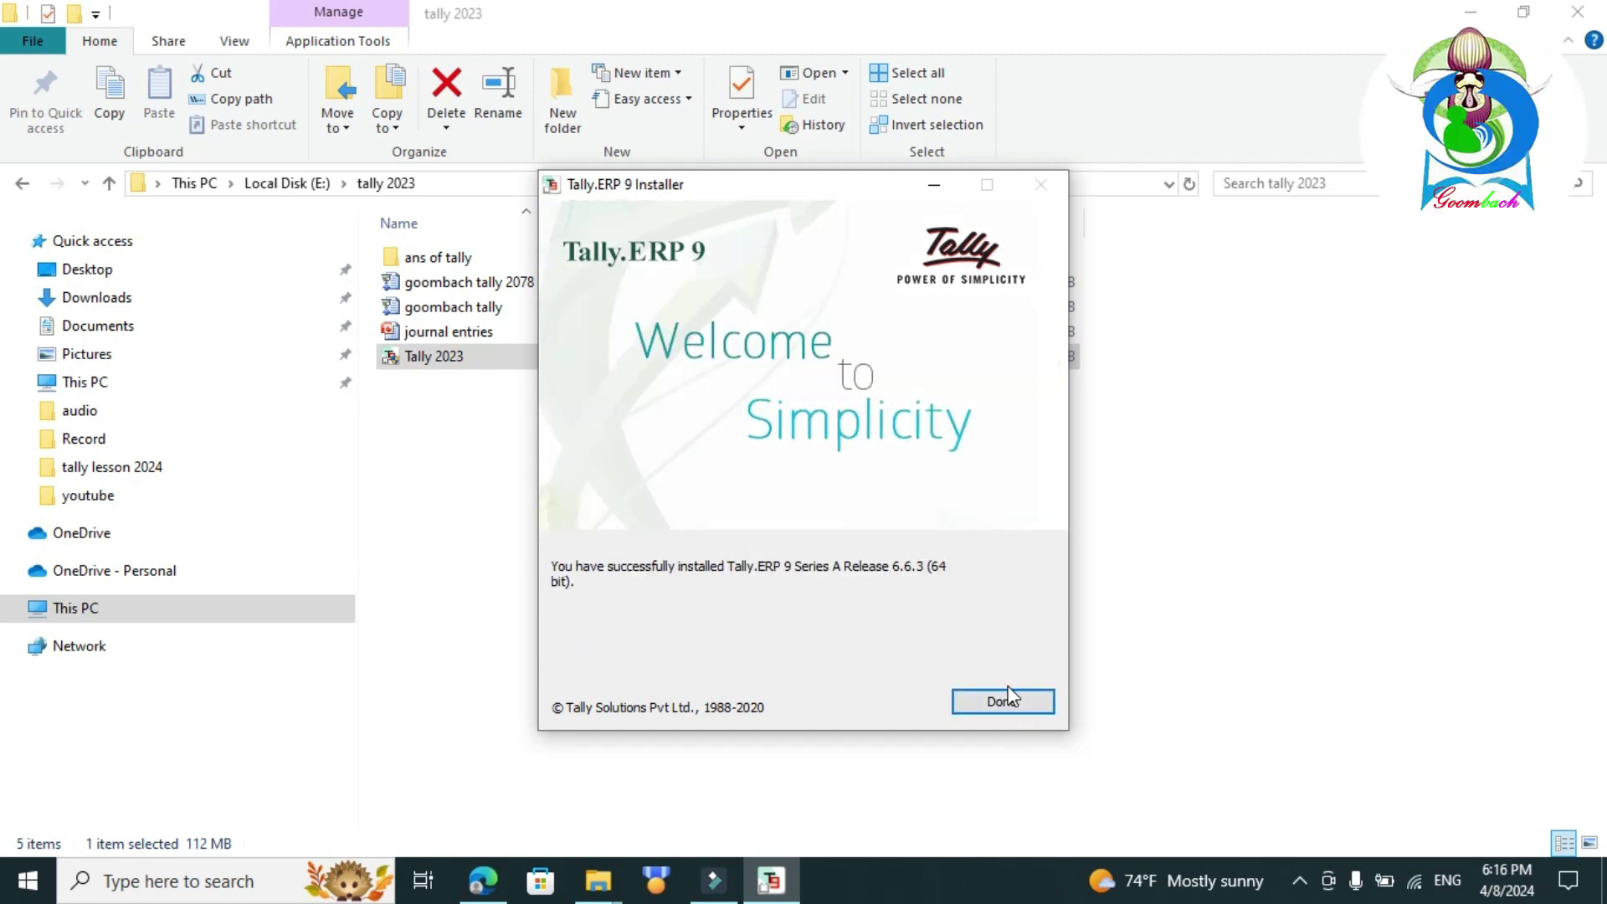
{"action": "left_click", "coordinate": [1004, 701]}
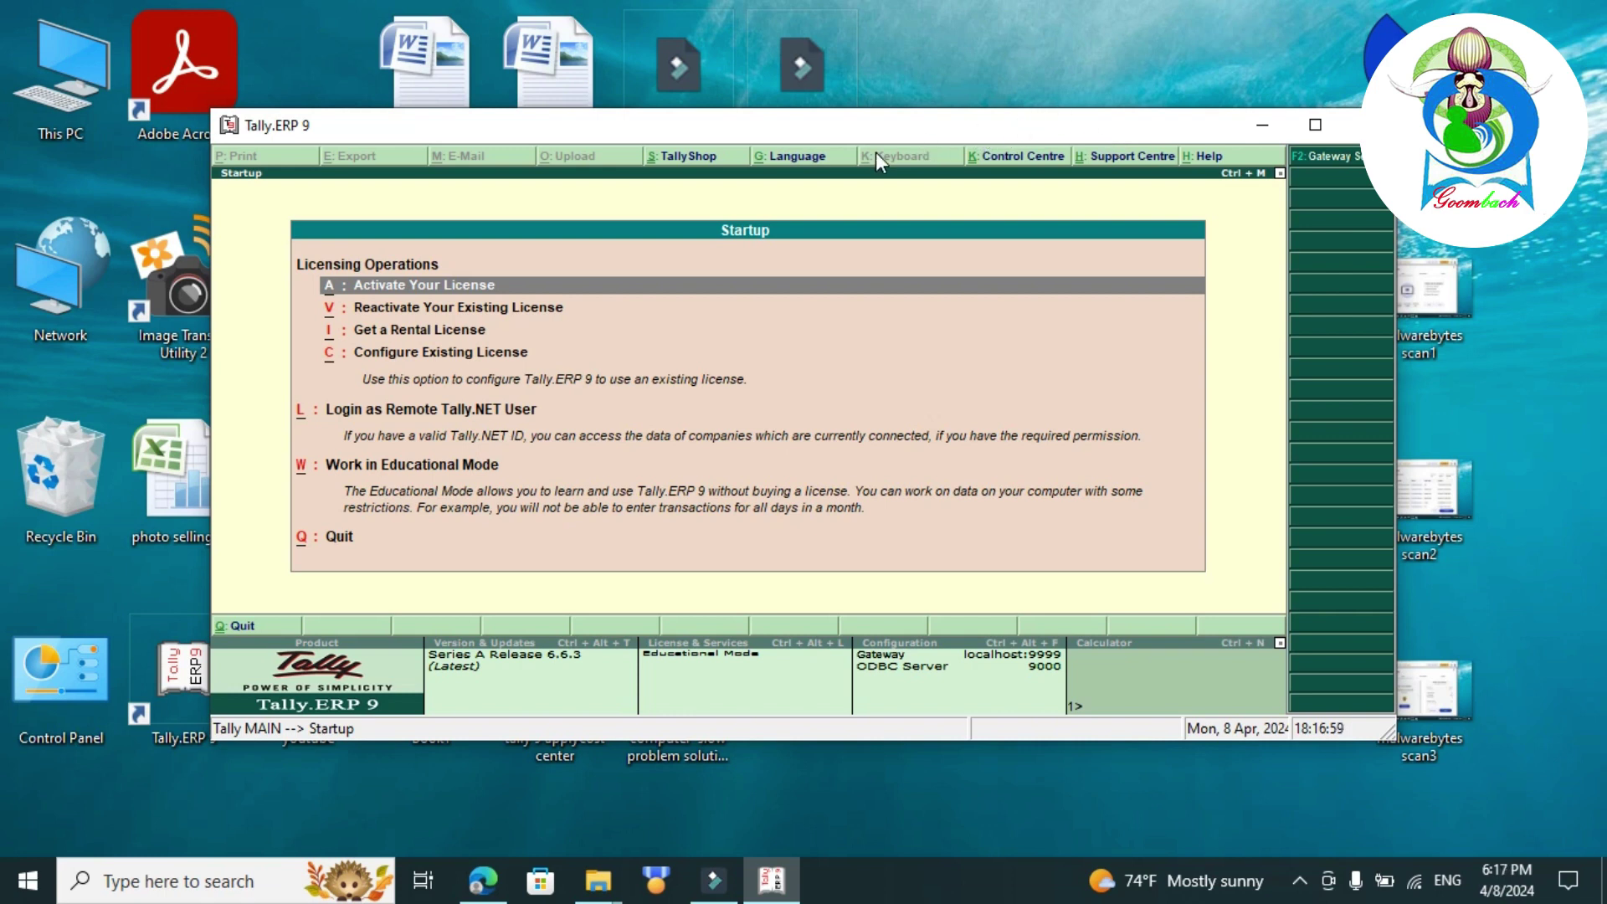
- Enter Educational Mode, maximize the Tally window, and begin creating a company
{"action": "left_click", "coordinate": [407, 465]}
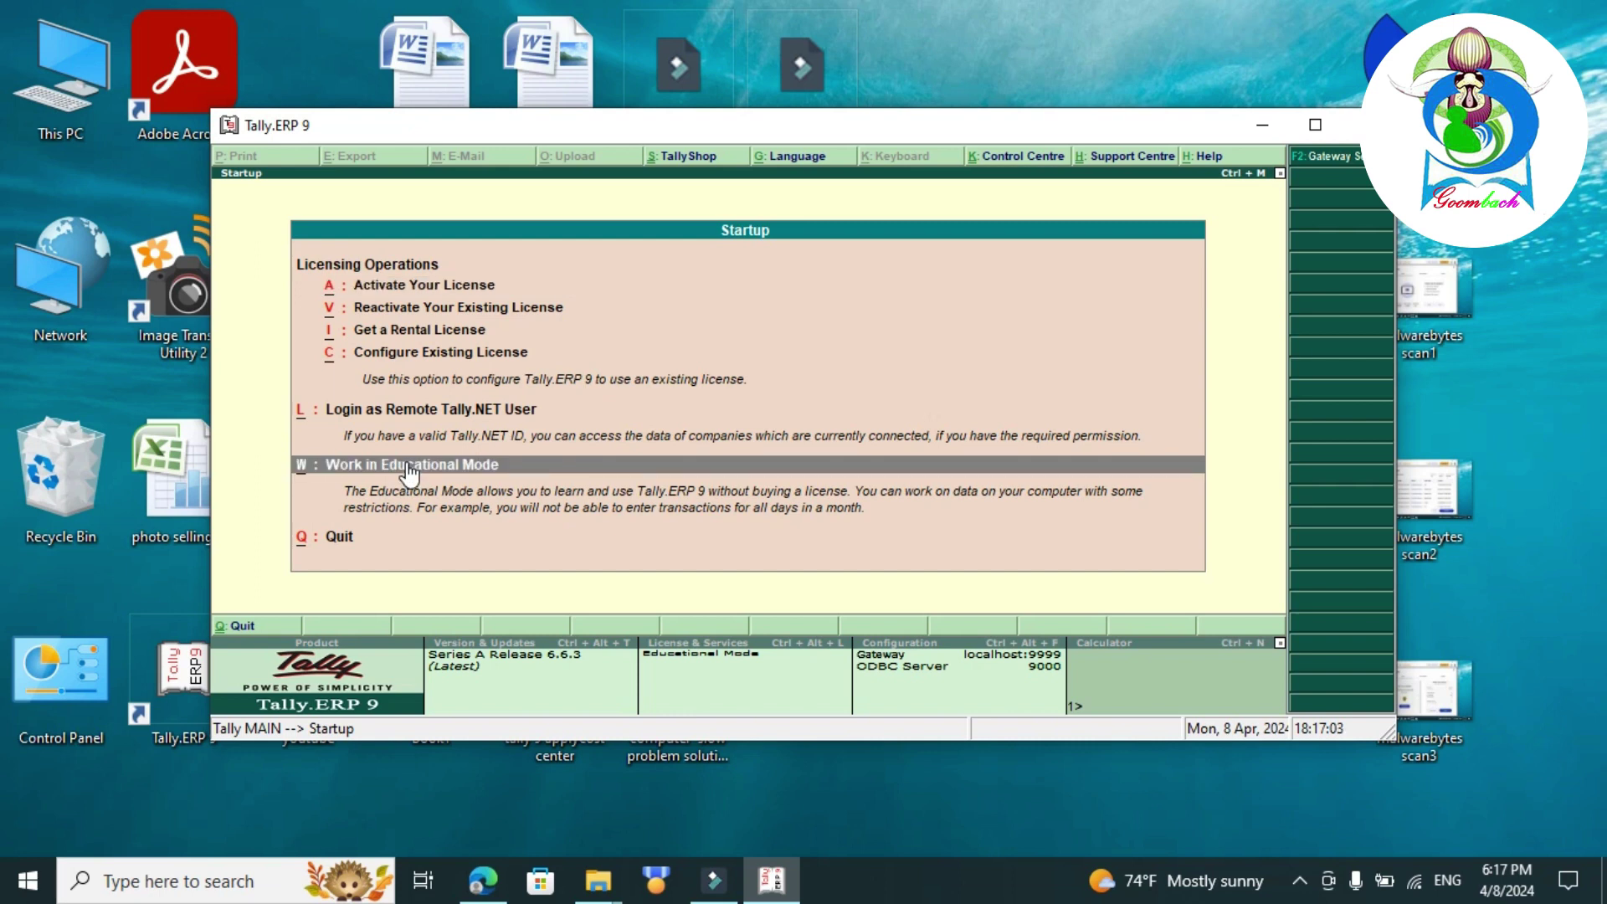
{"action": "left_click", "coordinate": [408, 467]}
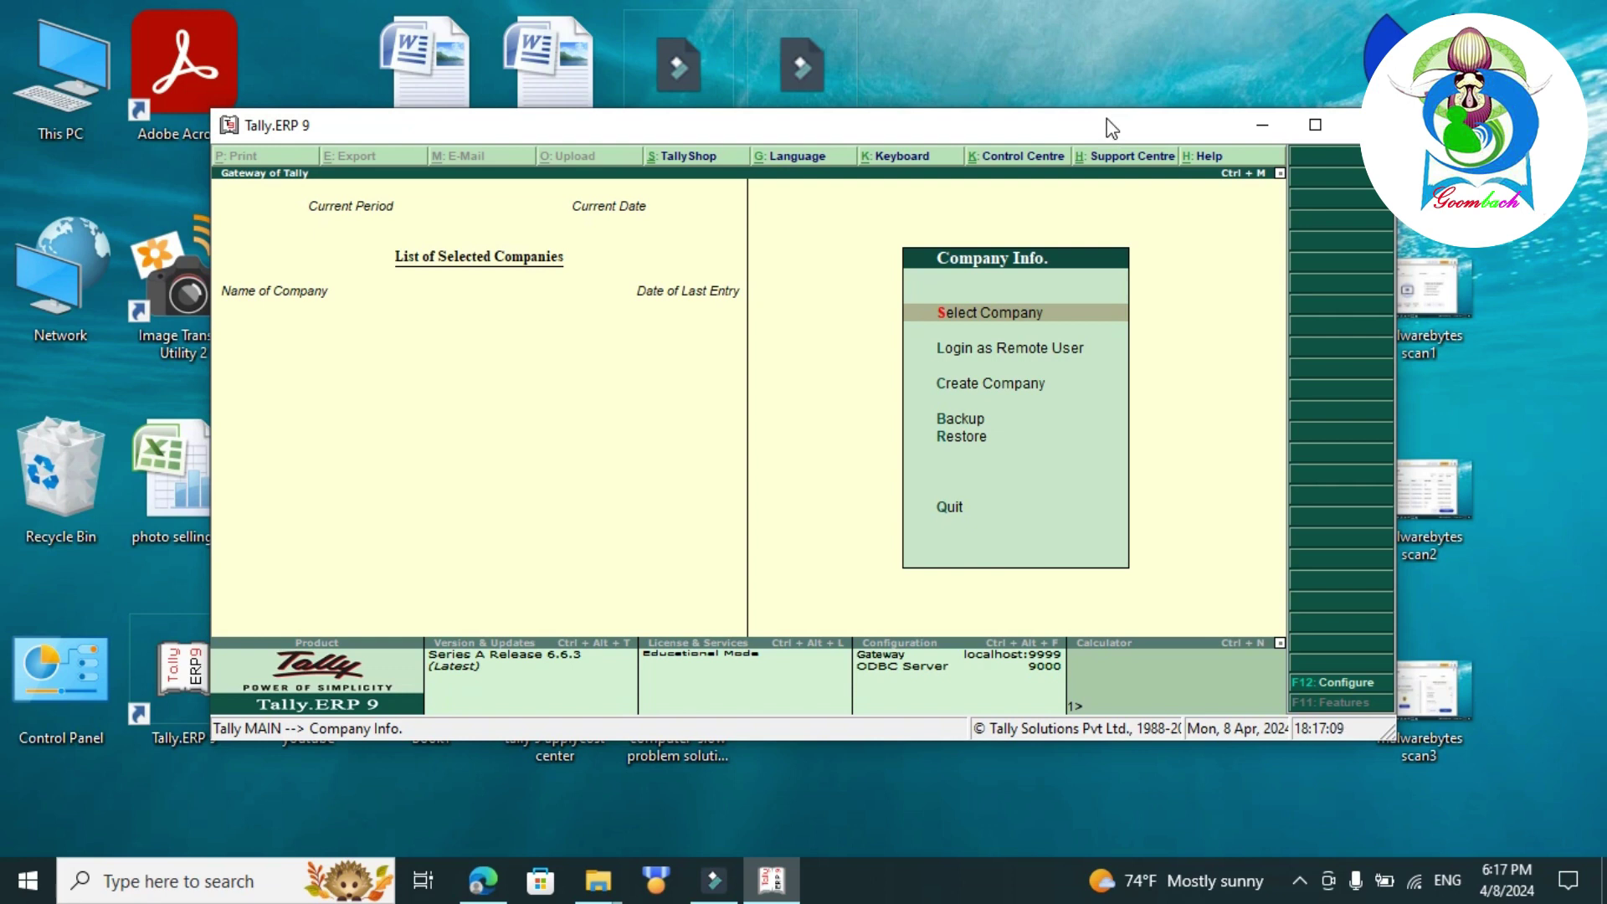
{"action": "left_click_drag", "start_coordinate": [1107, 128], "coordinate": [1188, 62]}
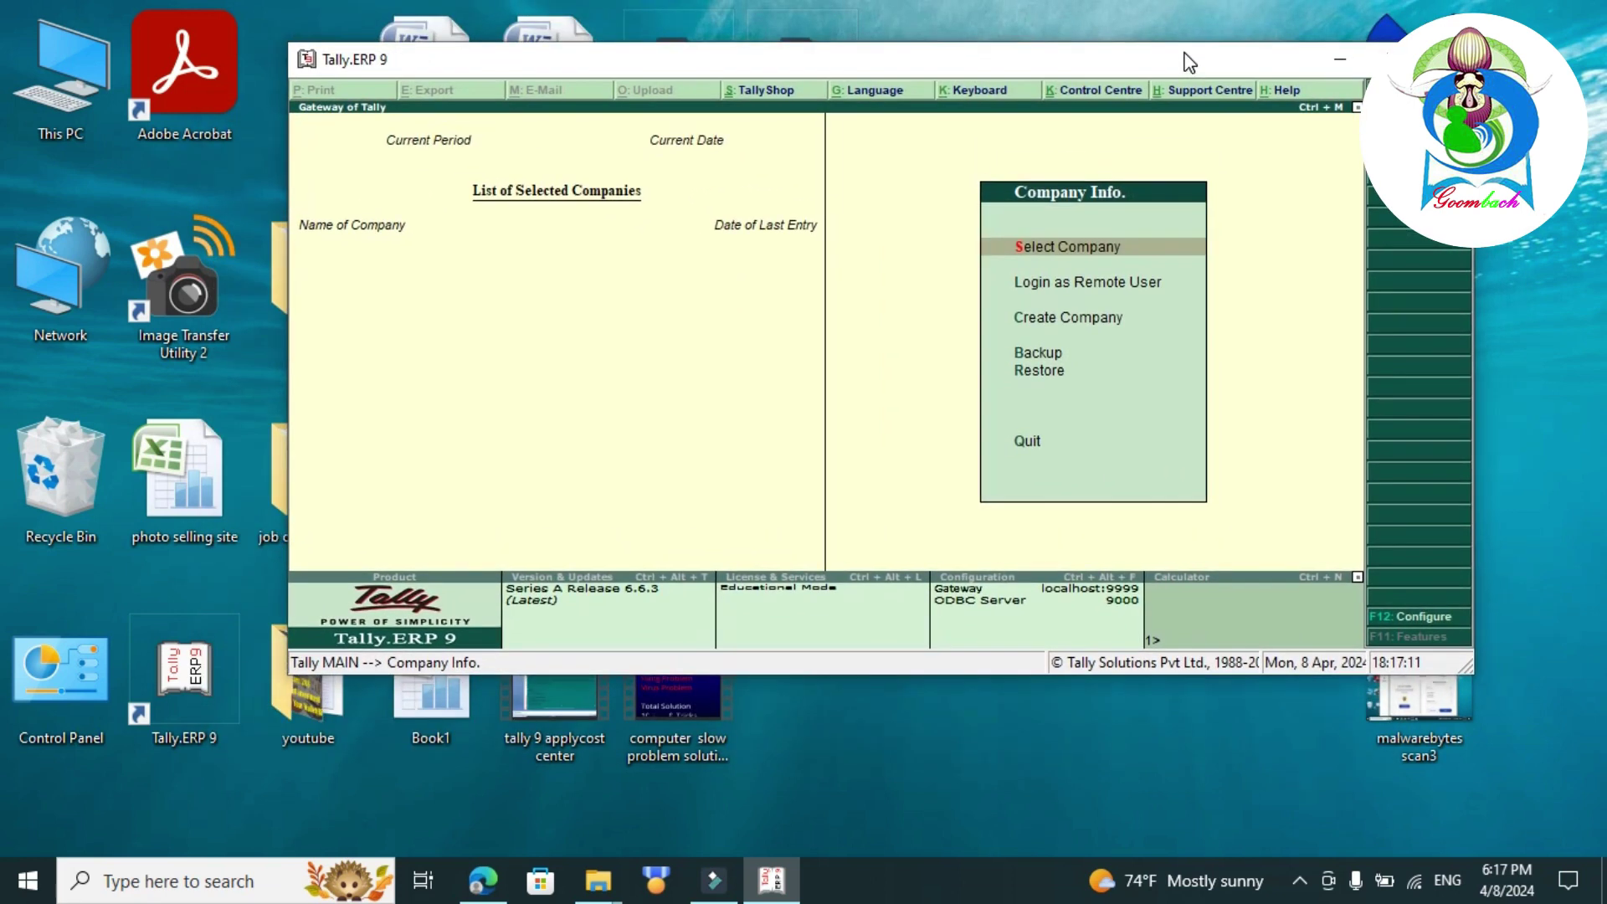
{"action": "left_click_drag", "start_coordinate": [1188, 62], "coordinate": [1218, 65]}
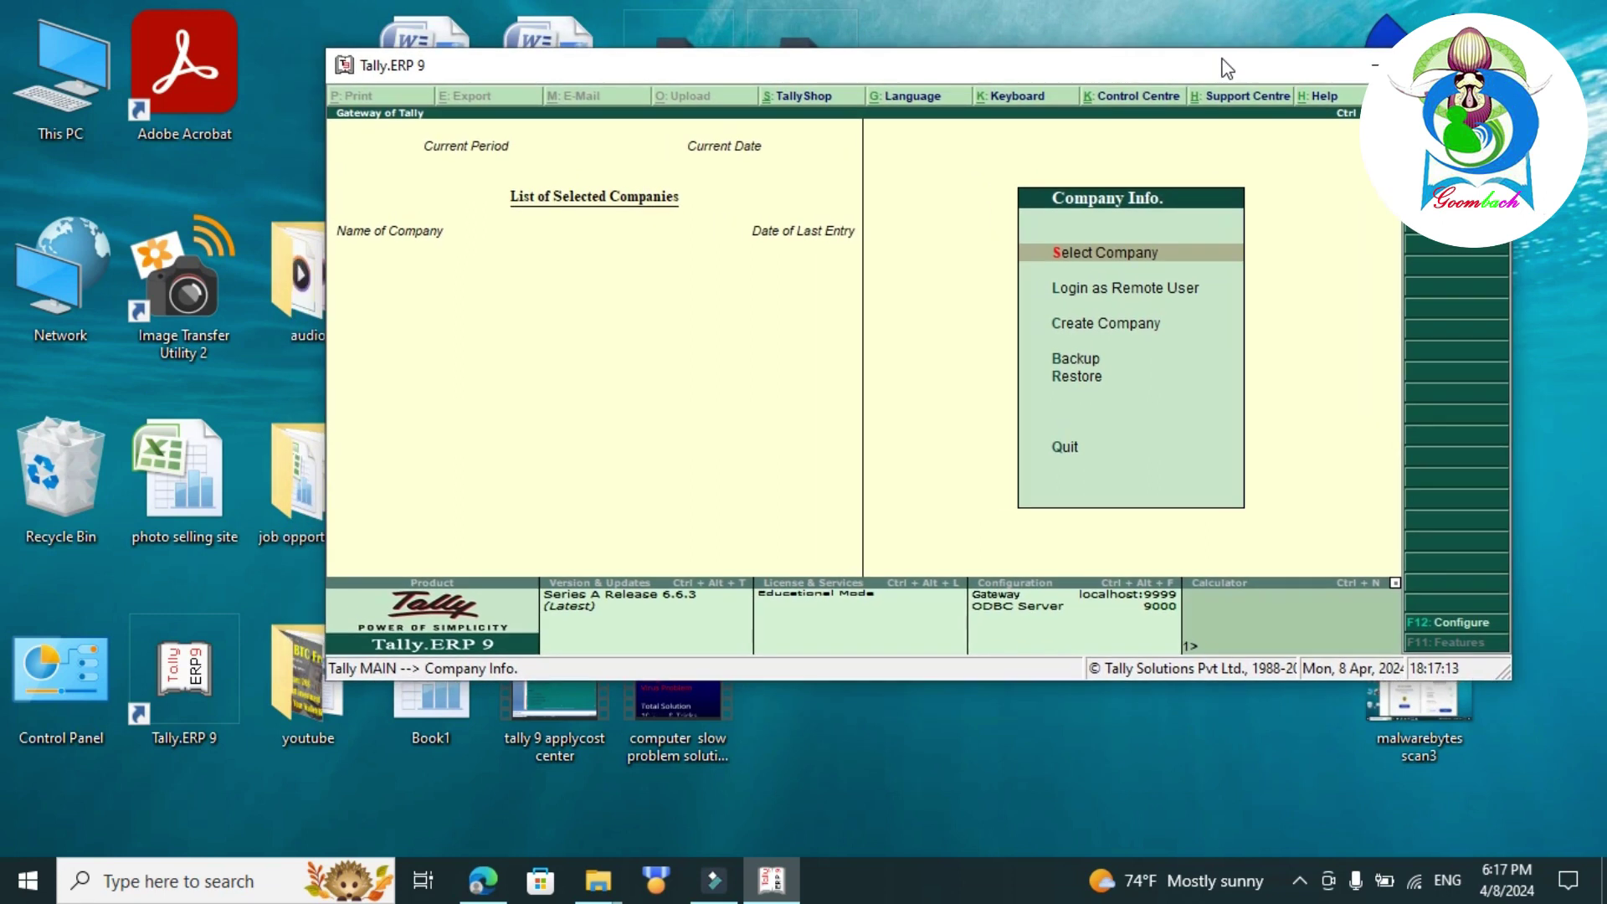
{"action": "double_click", "coordinate": [1219, 63]}
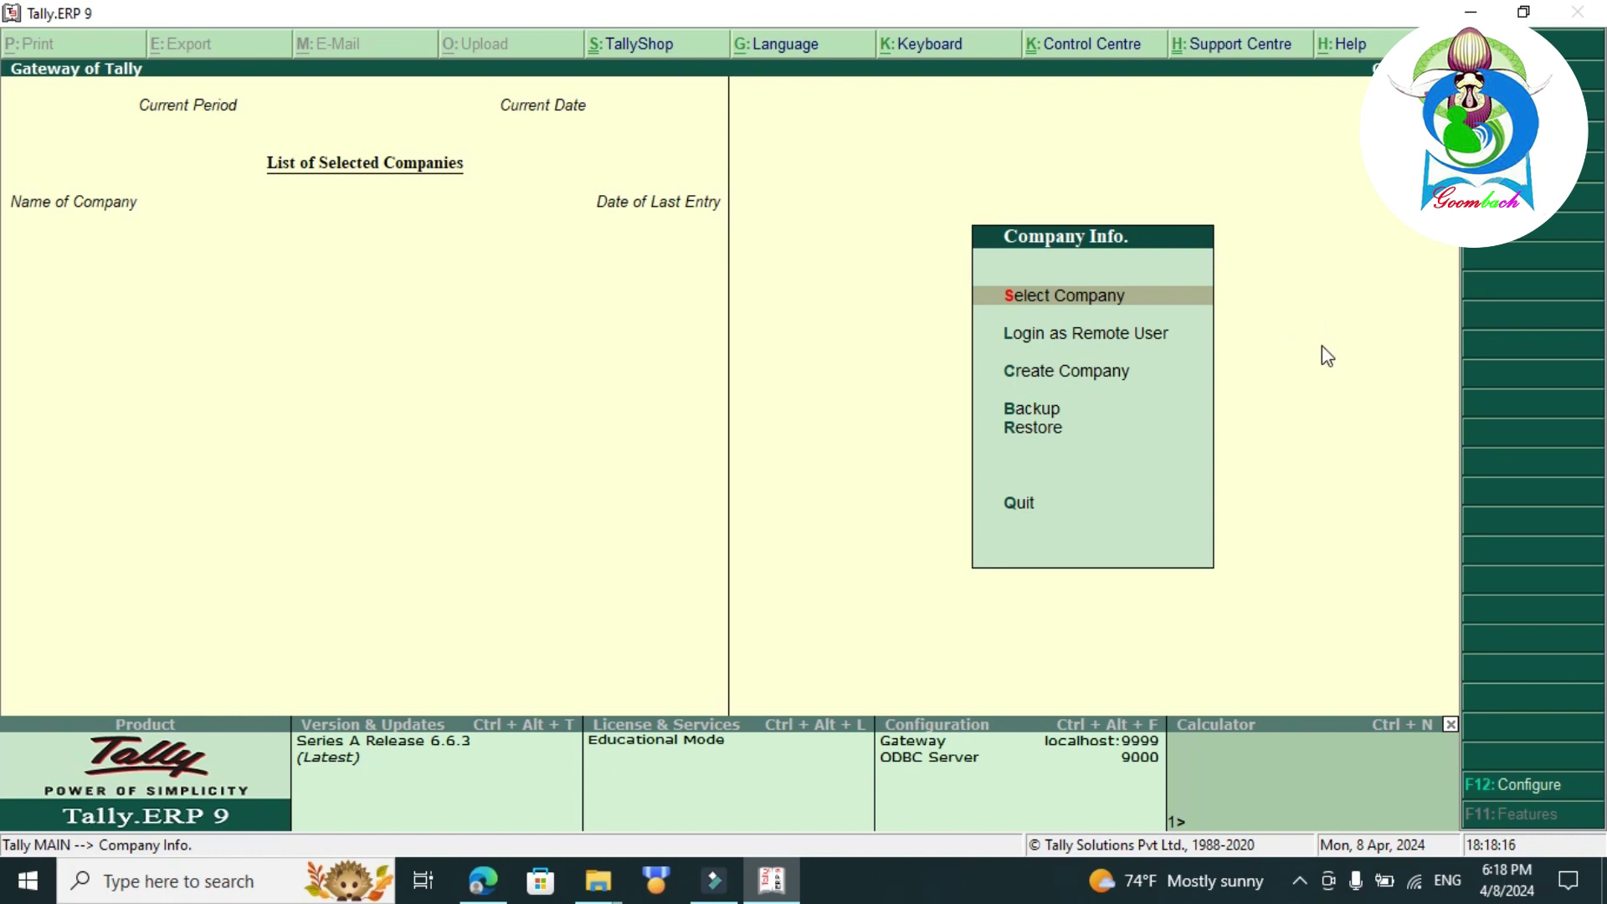
{"action": "left_click", "coordinate": [1078, 370]}
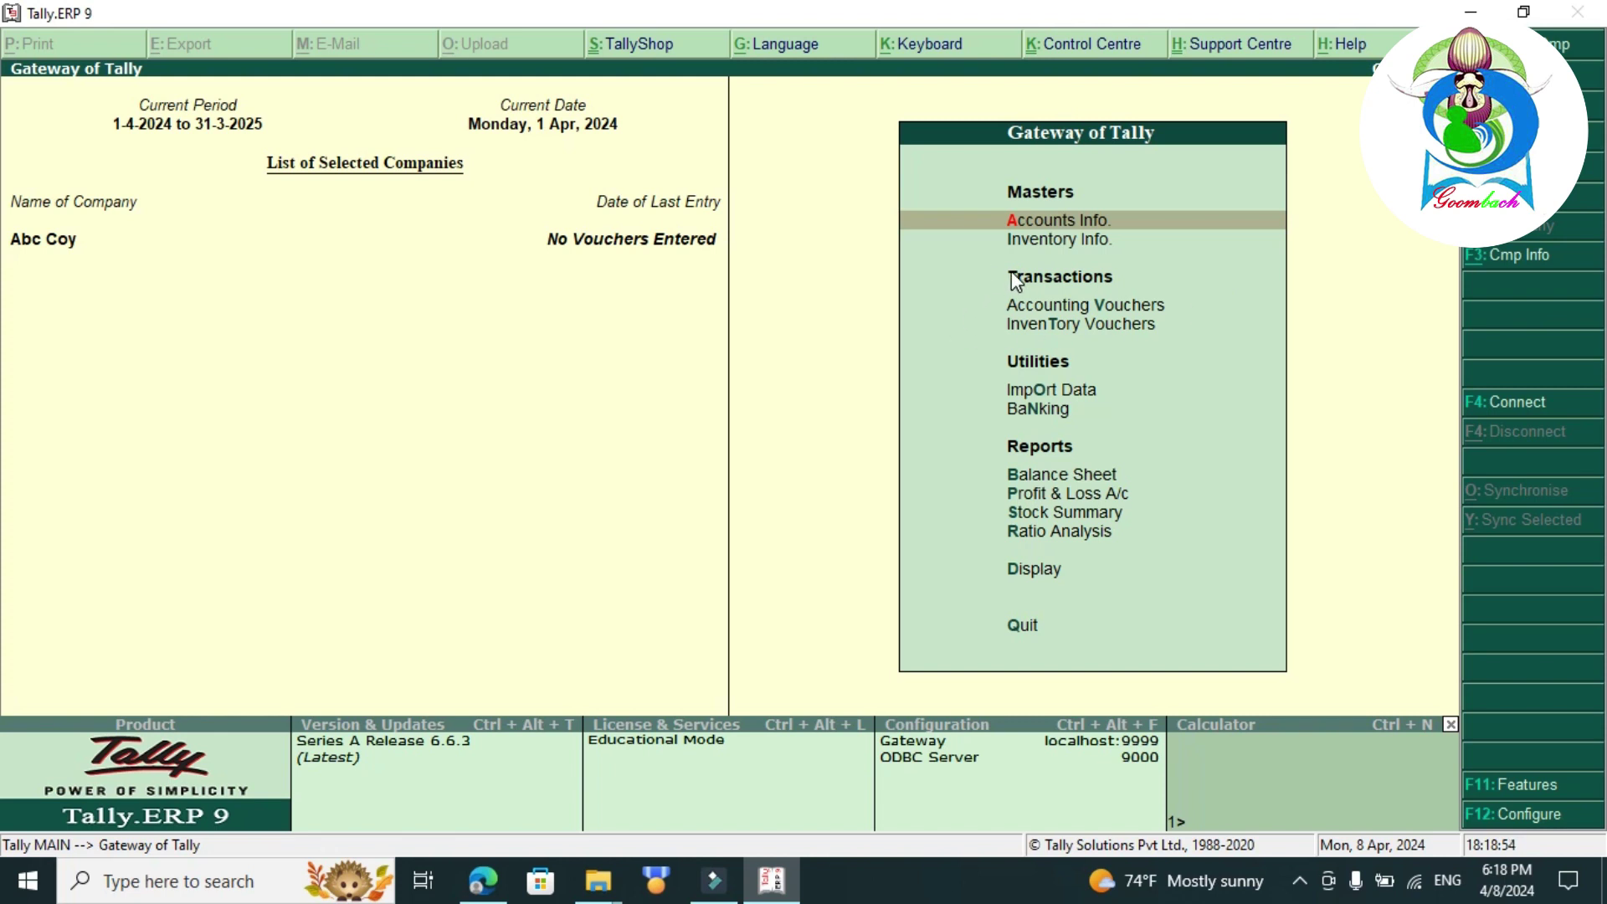
- Create ledger Capital A/c under Capital Account with state Not Applicable
{"action": "key", "text": "Return"}
{"action": "key", "text": "Down"}
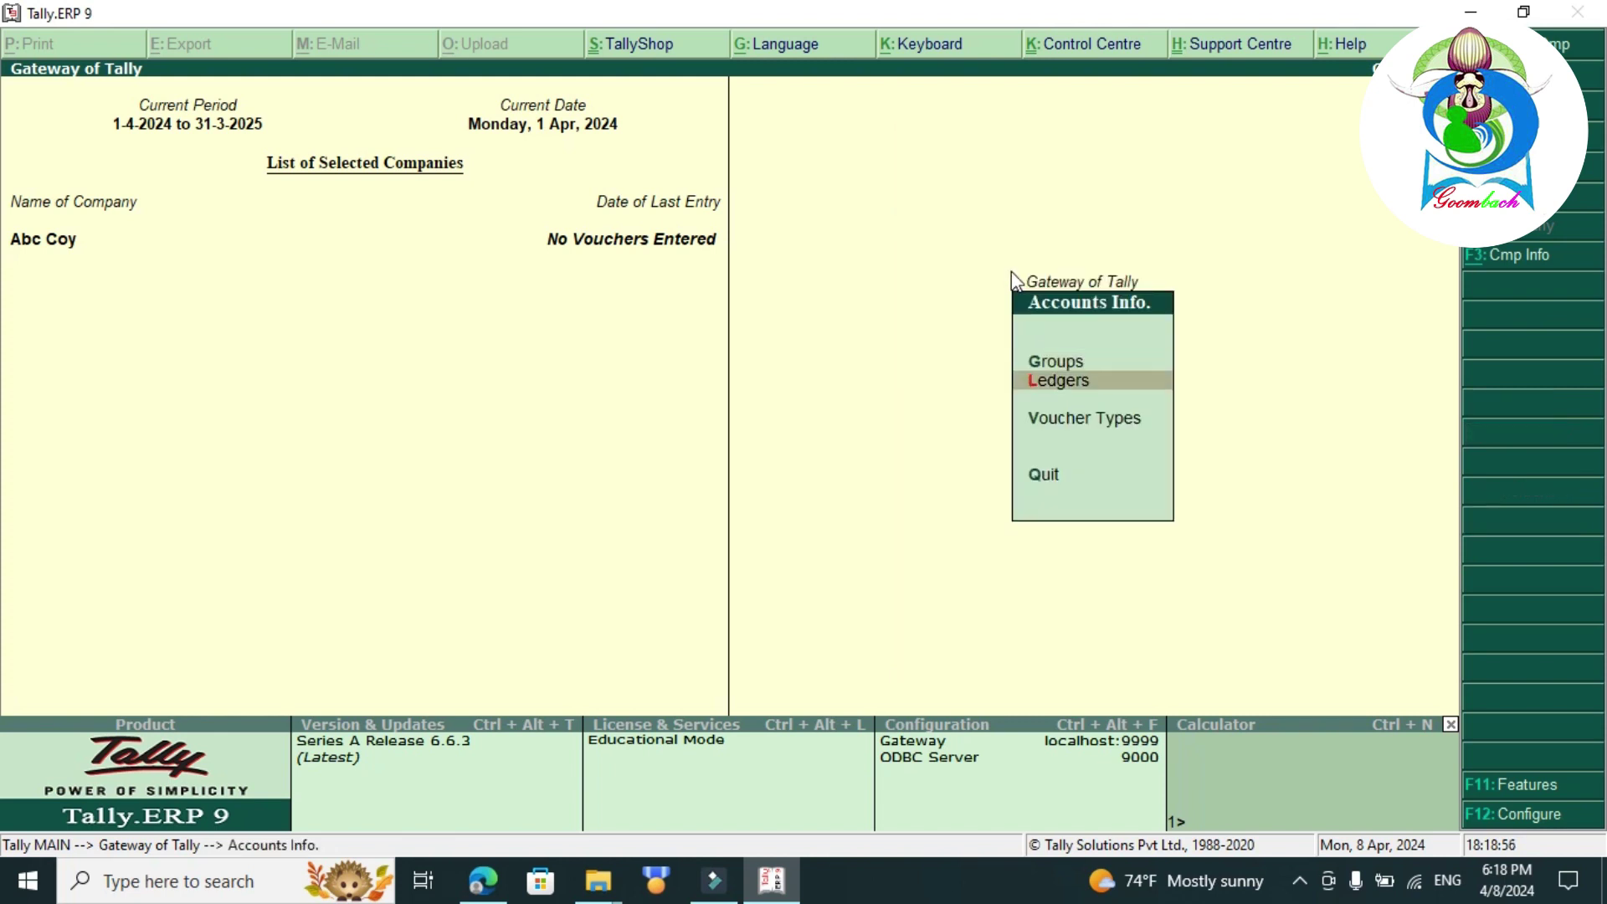
{"action": "key", "text": "Return"}
{"action": "key", "text": "Down"}
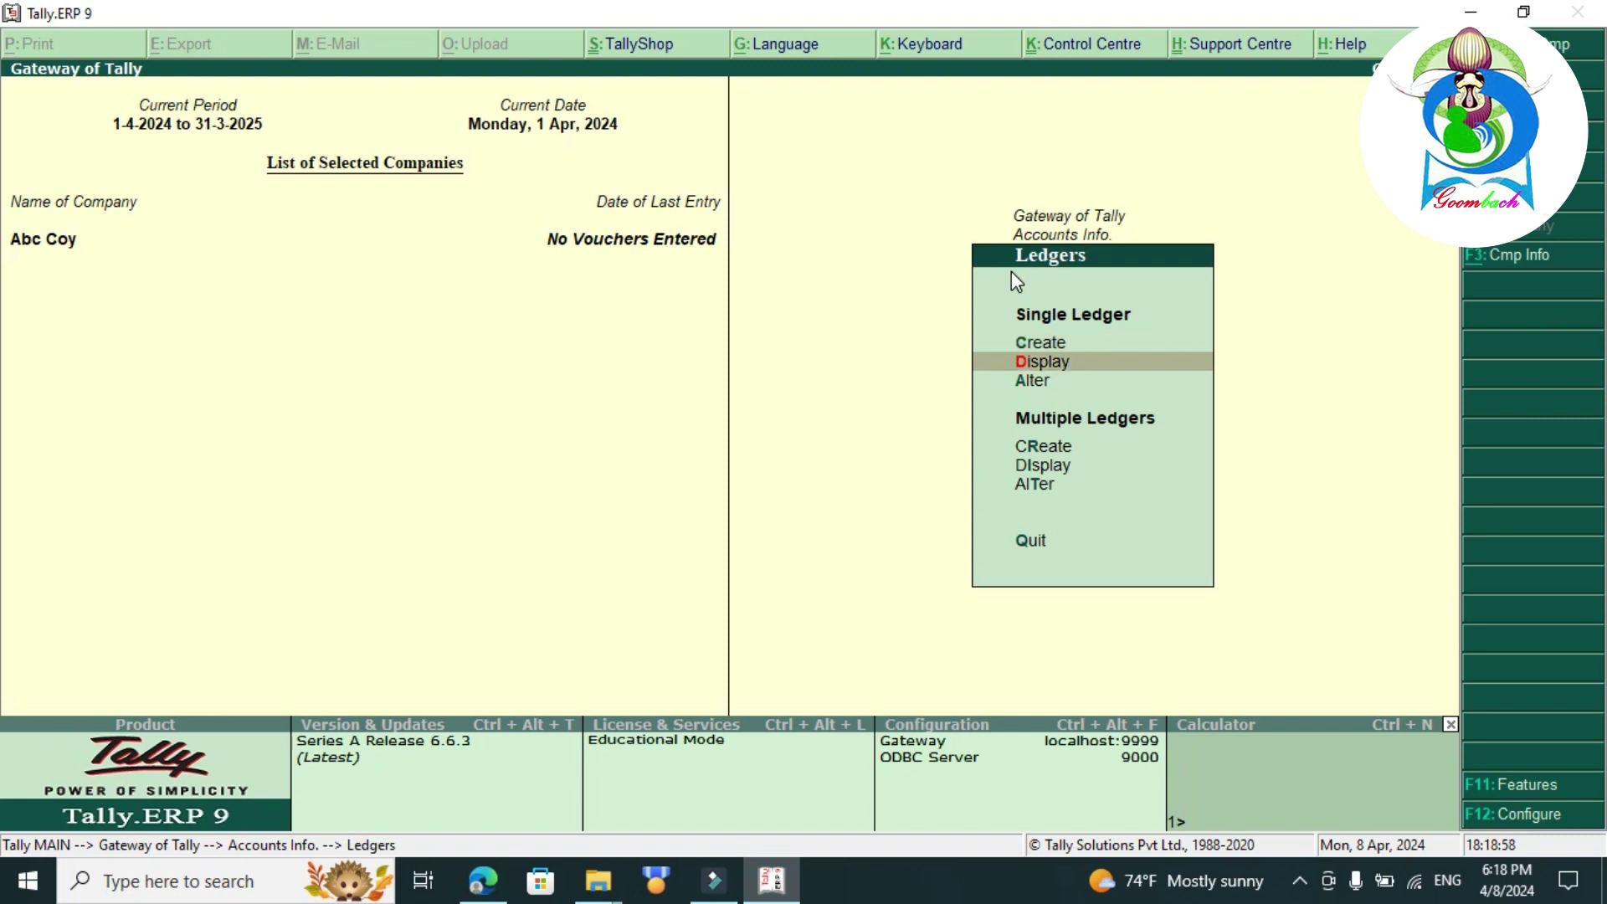
{"action": "key", "text": "Up"}
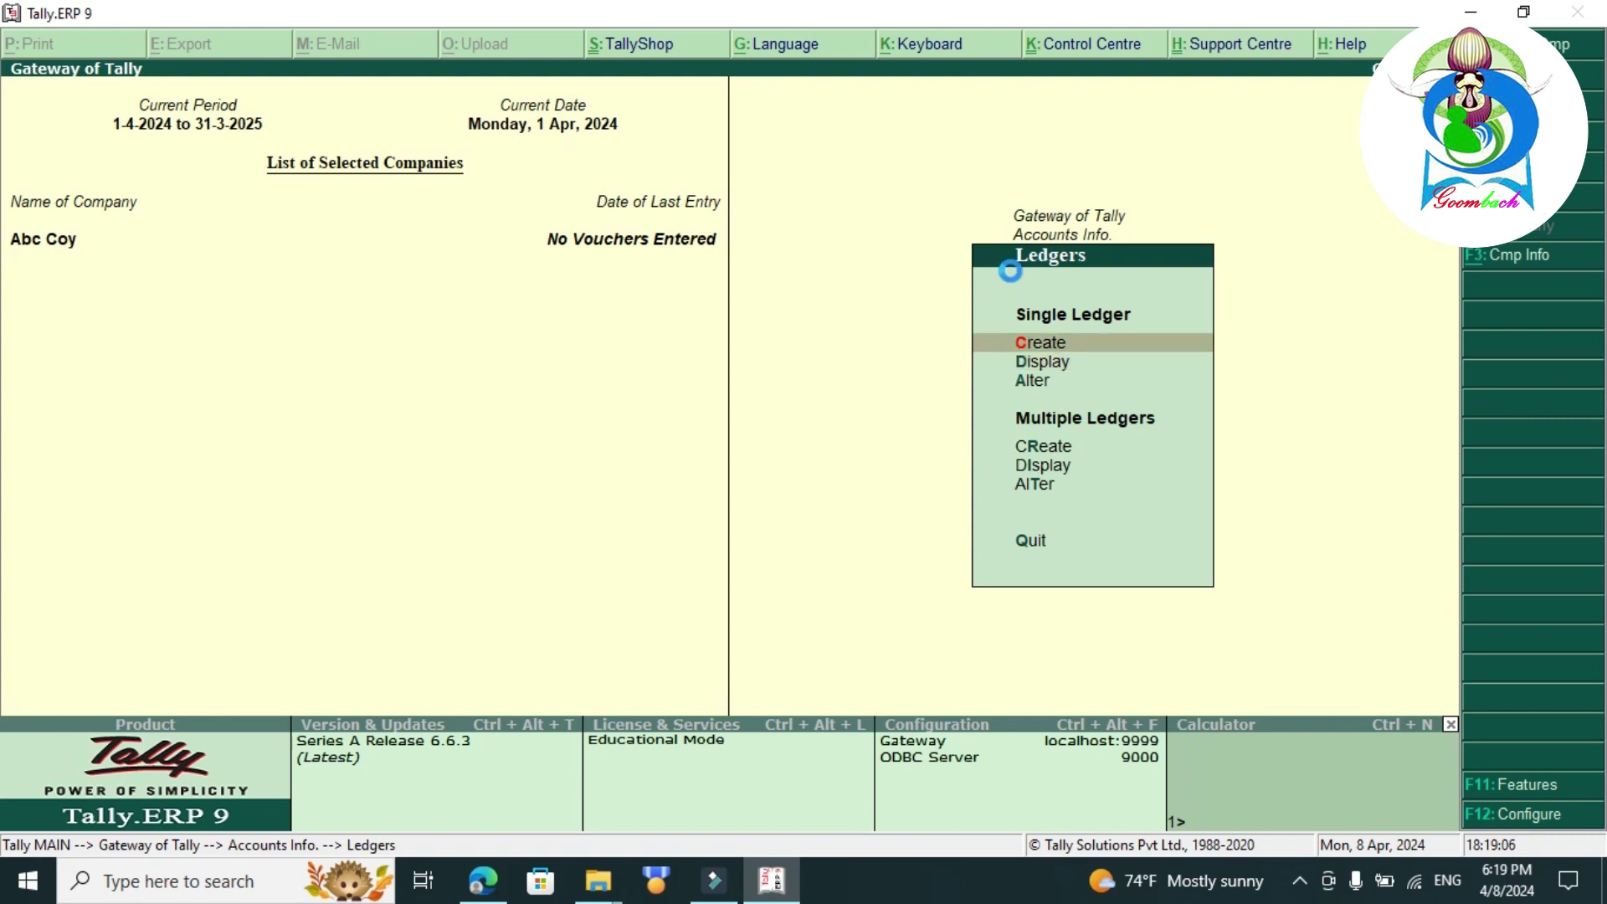
{"action": "key", "text": "Return"}
{"action": "type", "text": "C"}
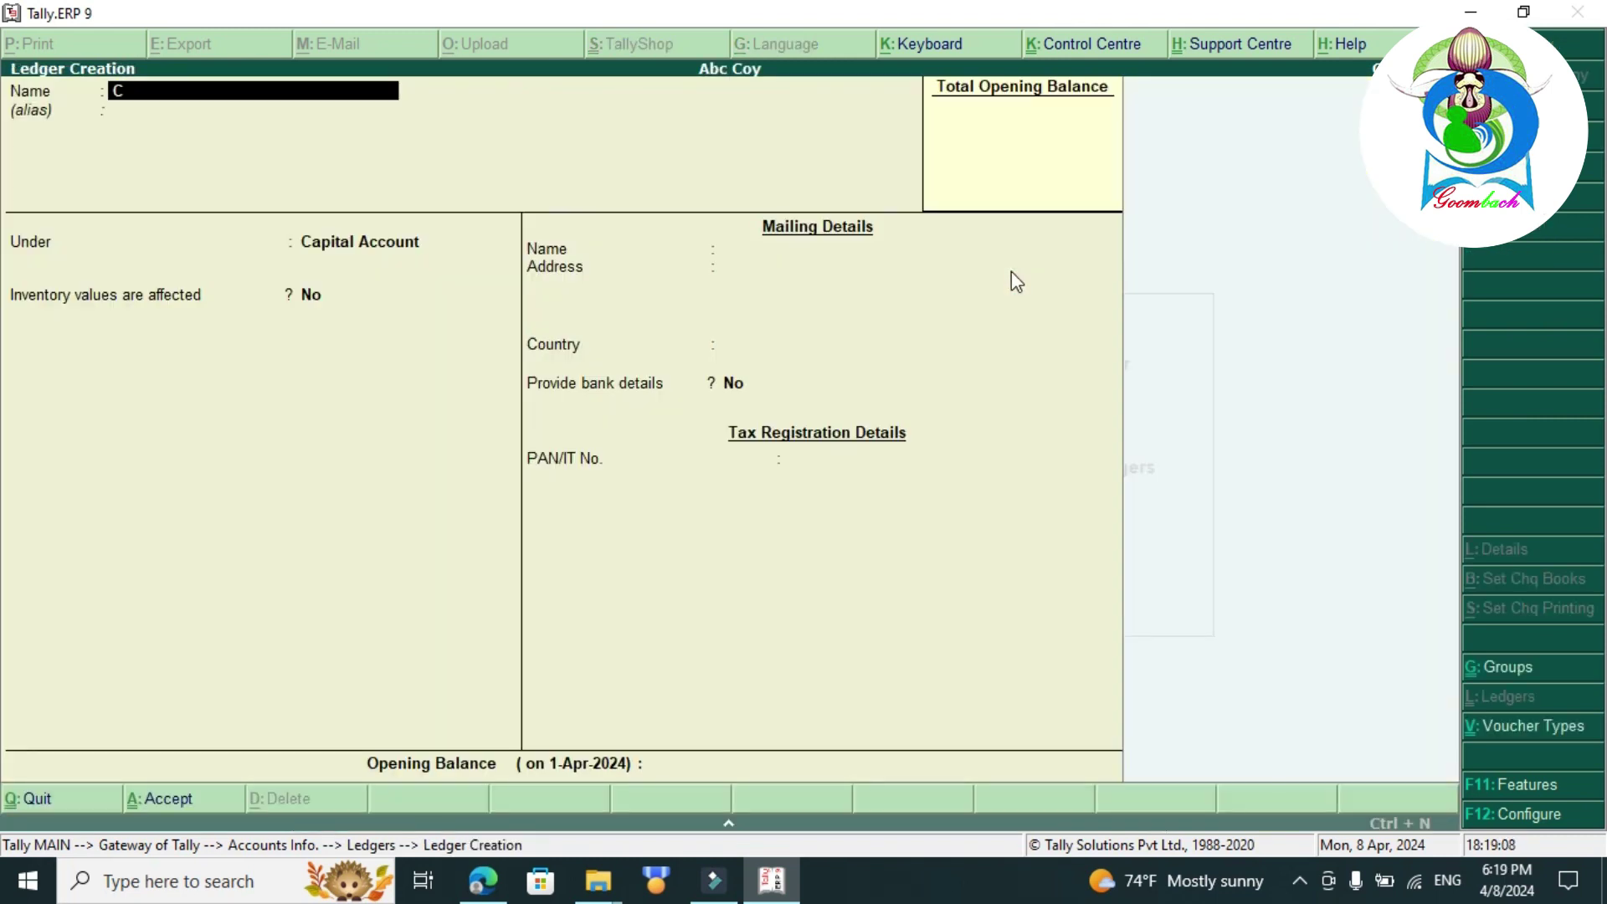
{"action": "type", "text": "apital "}
{"action": "type", "text": "A/c"}
{"action": "key", "text": "Return"}
{"action": "key", "text": "Return"}
{"action": "key", "text": "Return"}
{"action": "key", "text": "Return"}
{"action": "key", "text": "Return"}
{"action": "key", "text": "Return"}
{"action": "key", "text": "Return"}
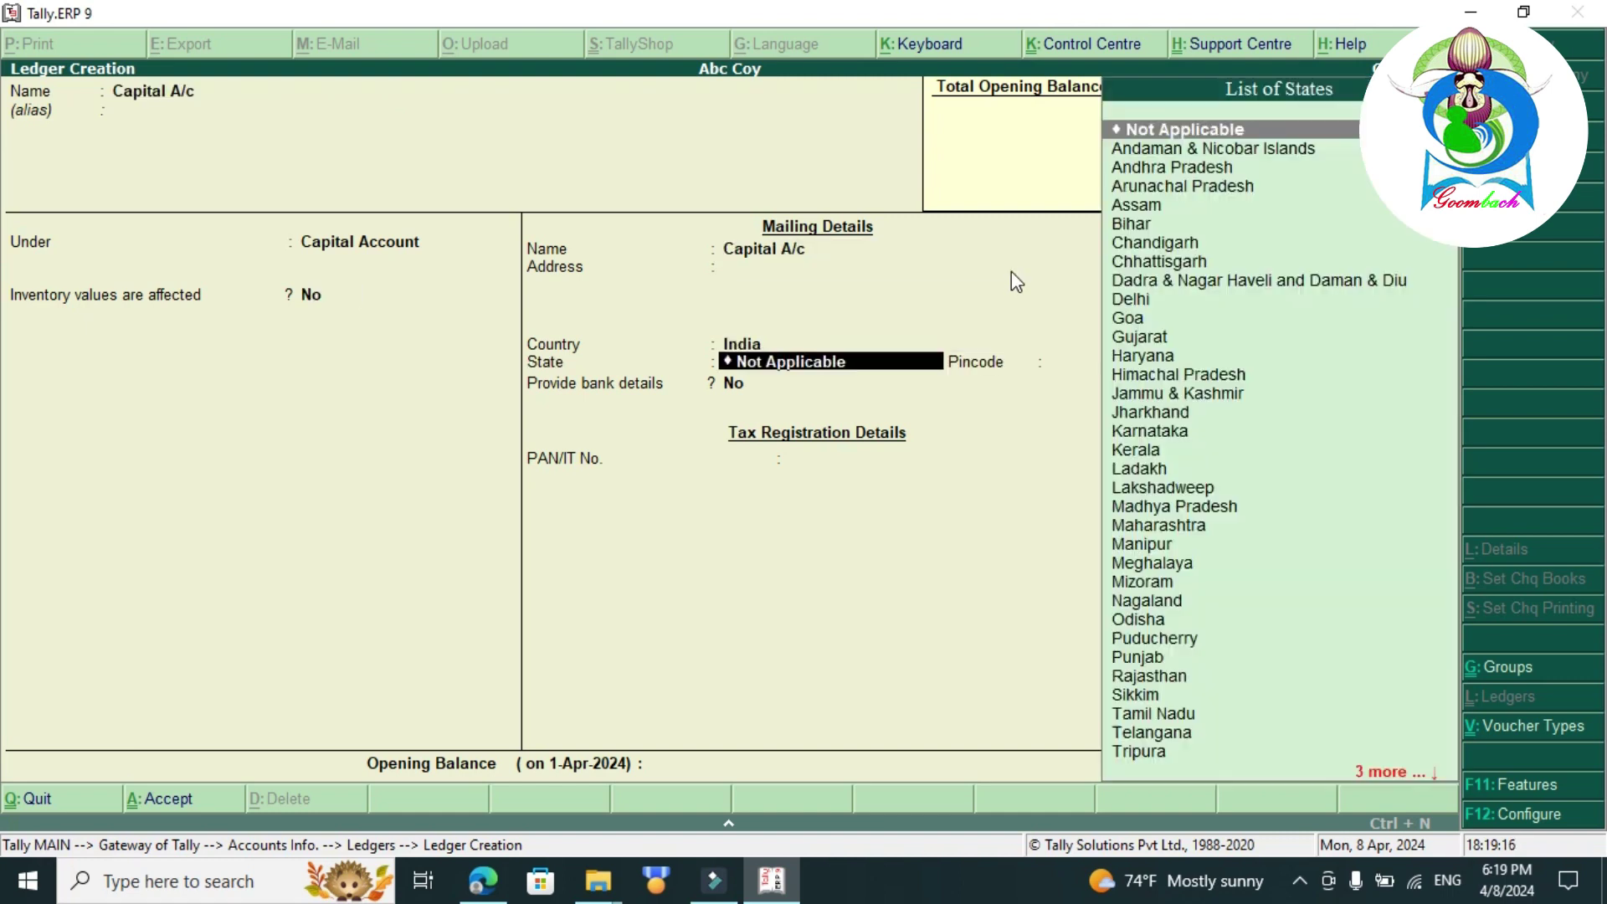
{"action": "key", "text": "Return"}
{"action": "key", "text": "Return"}
{"action": "key", "text": "Return"}
{"action": "key", "text": "Return"}
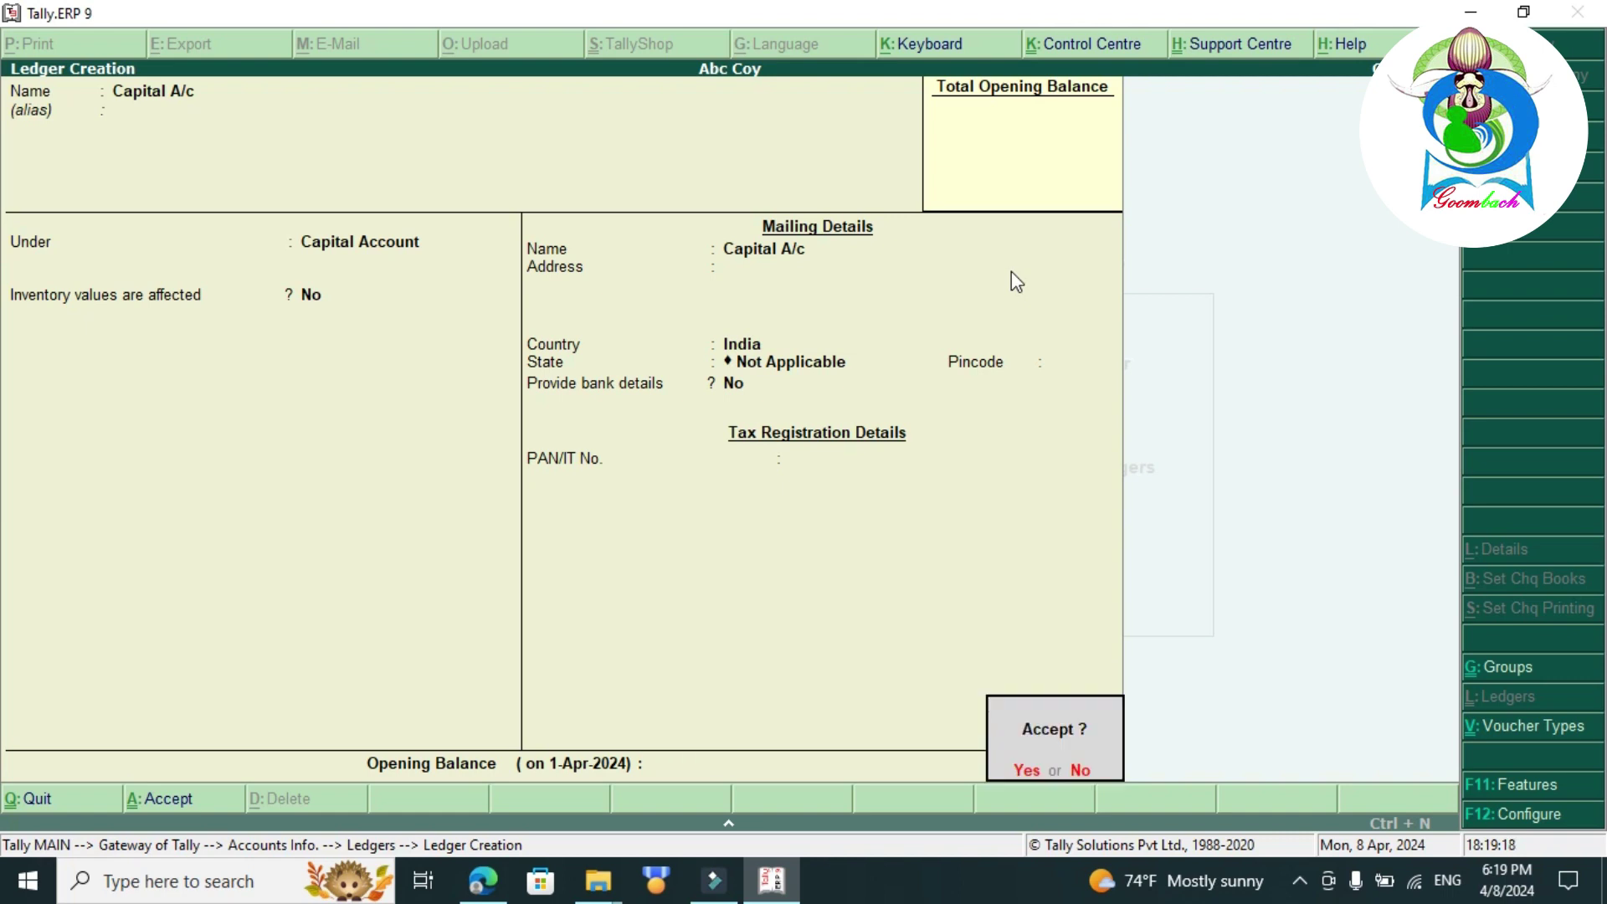
{"action": "key", "text": "Return"}
- Save Capital A/c, then configure vouchers: single entry mode No, Cr/Dr instead of To/By Yes
{"action": "key", "text": "Escape"}
{"action": "key", "text": "Escape"}
{"action": "key", "text": "Escape"}
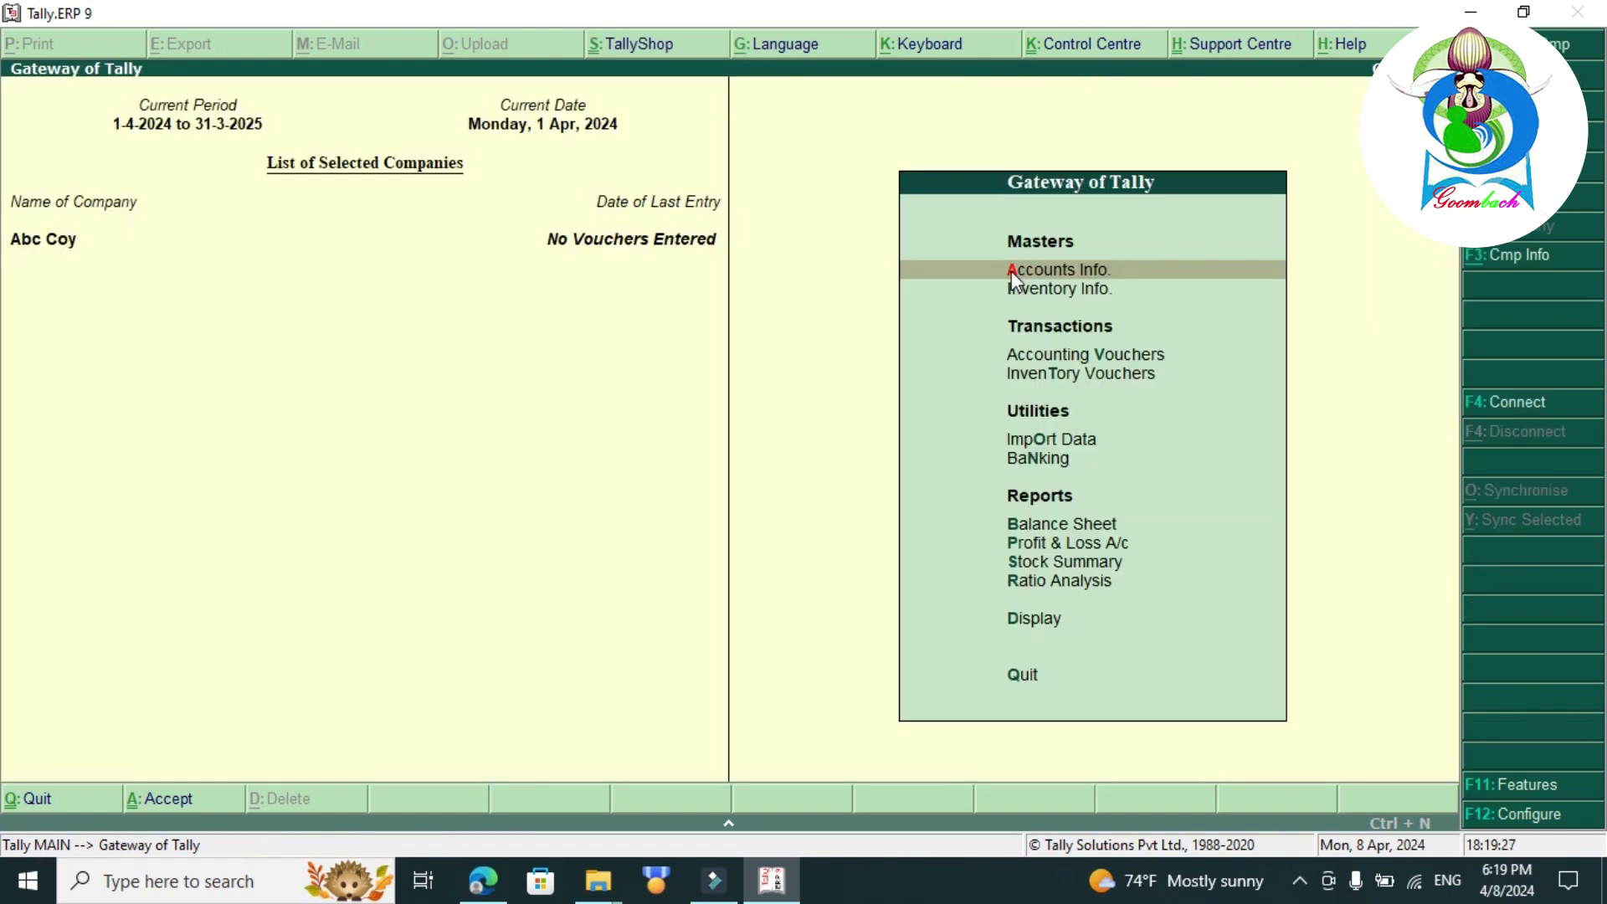
{"action": "key", "text": "Down"}
{"action": "key", "text": "Down"}
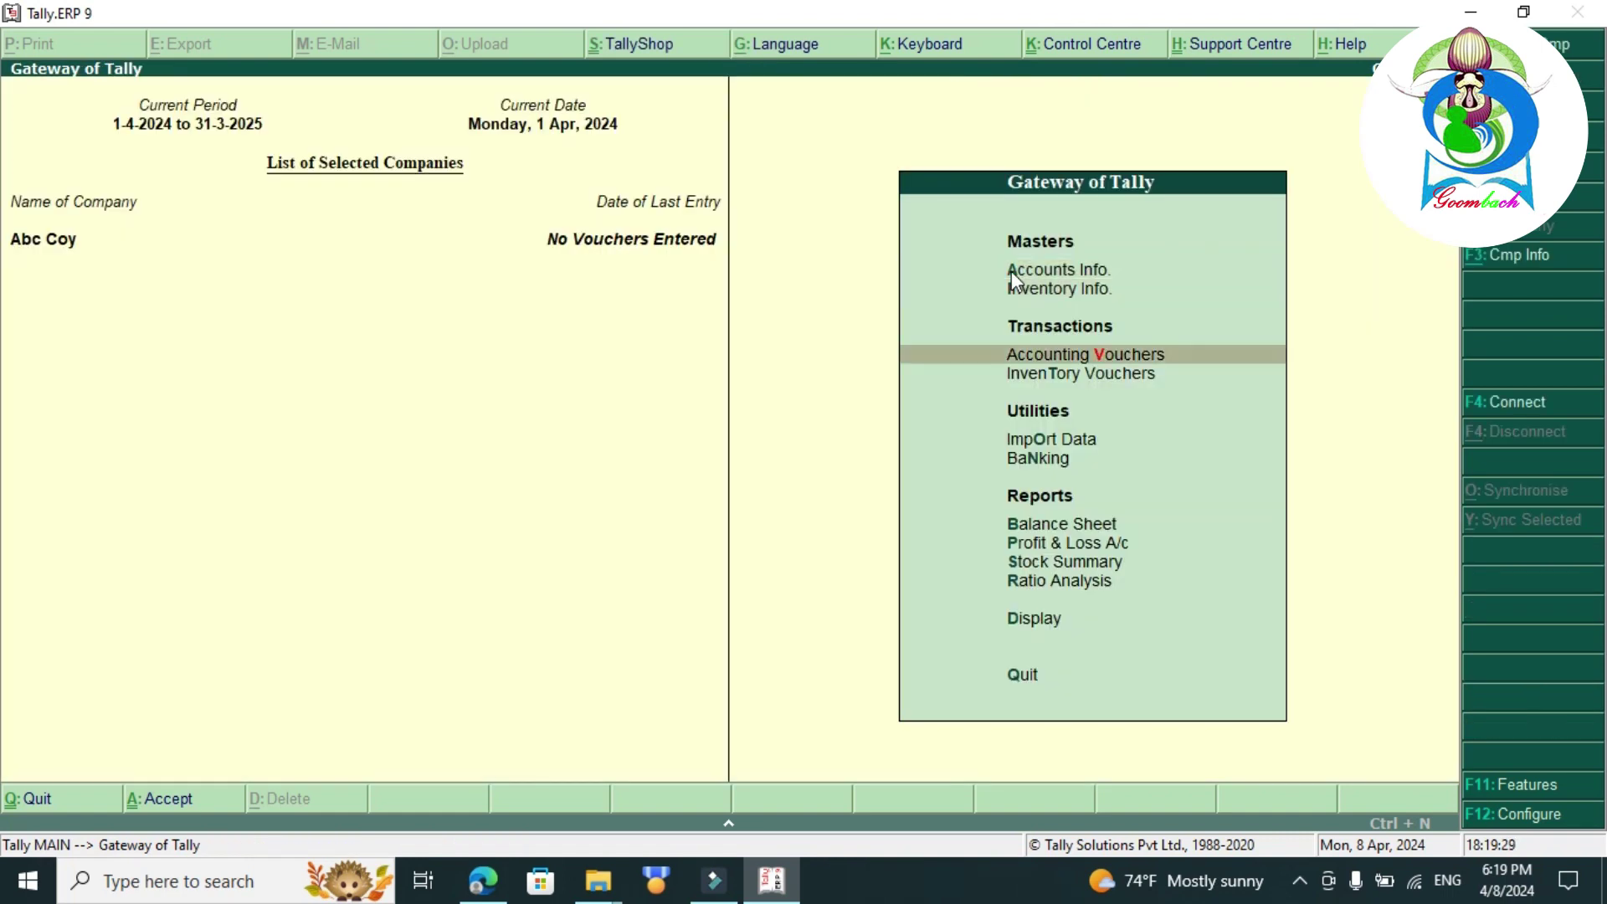
{"action": "key", "text": "Return"}
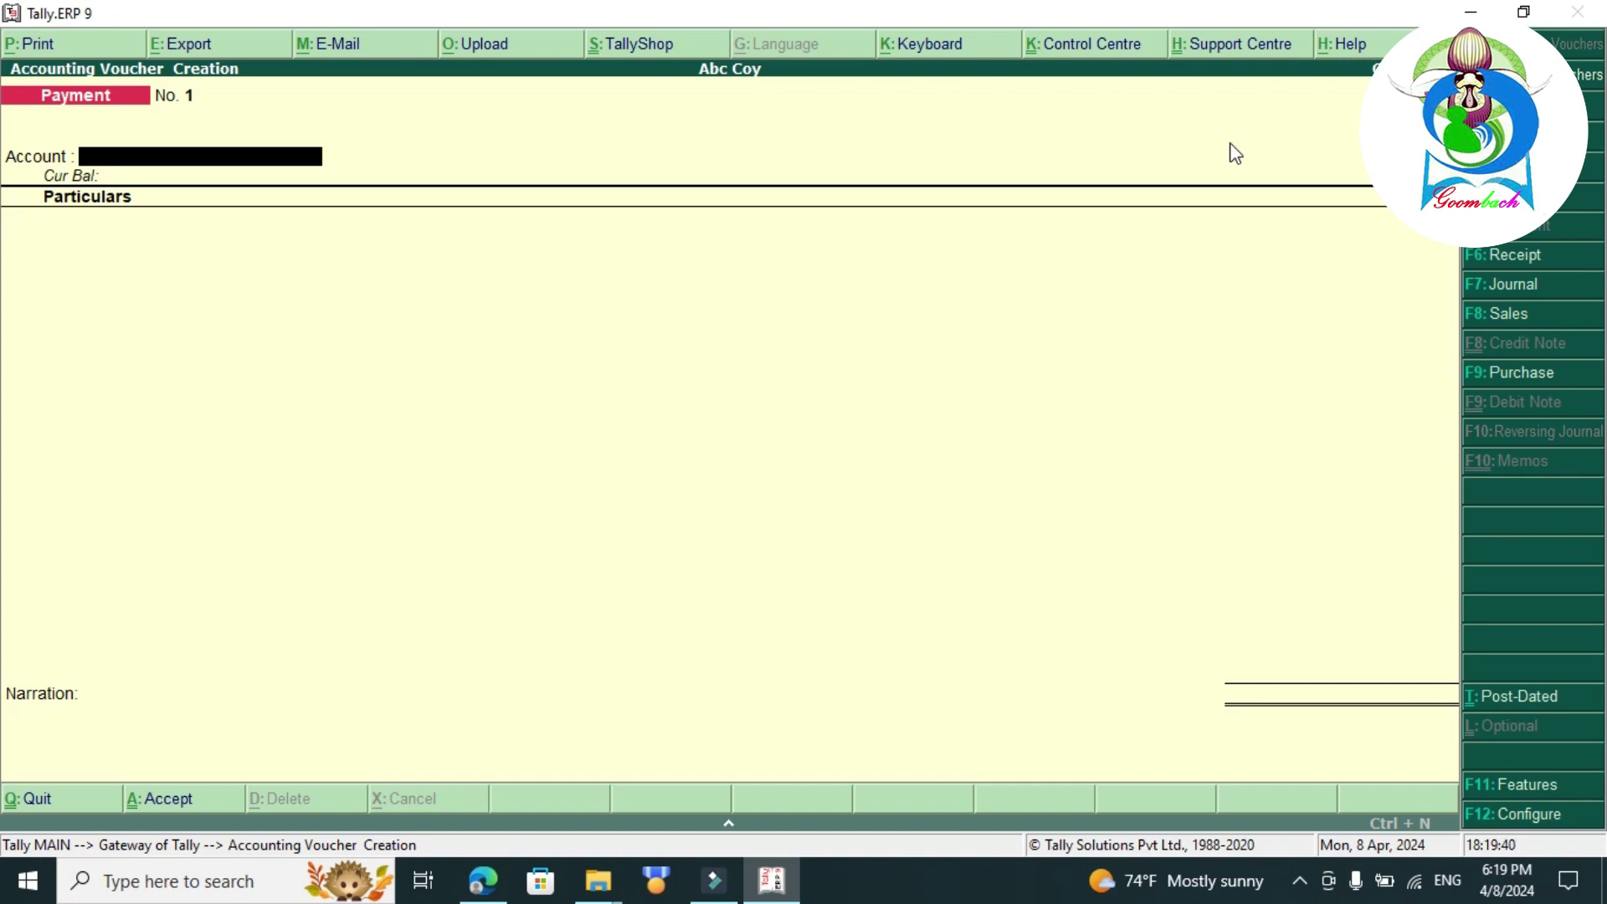
{"action": "key", "text": "F12"}
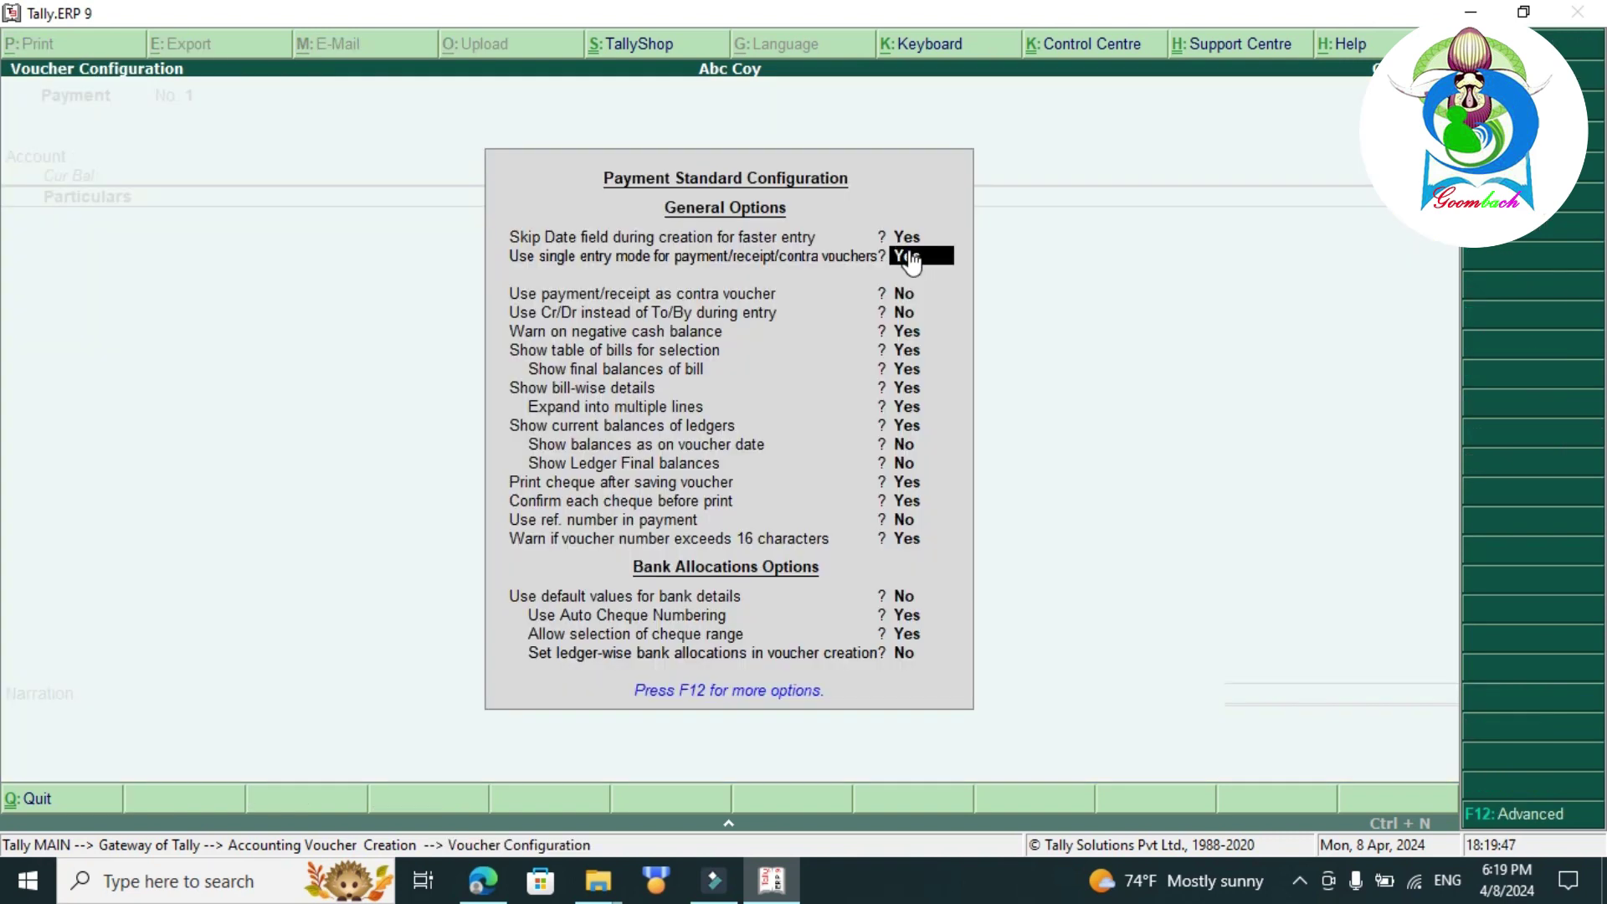
{"action": "type", "text": "n"}
{"action": "key", "text": "Return"}
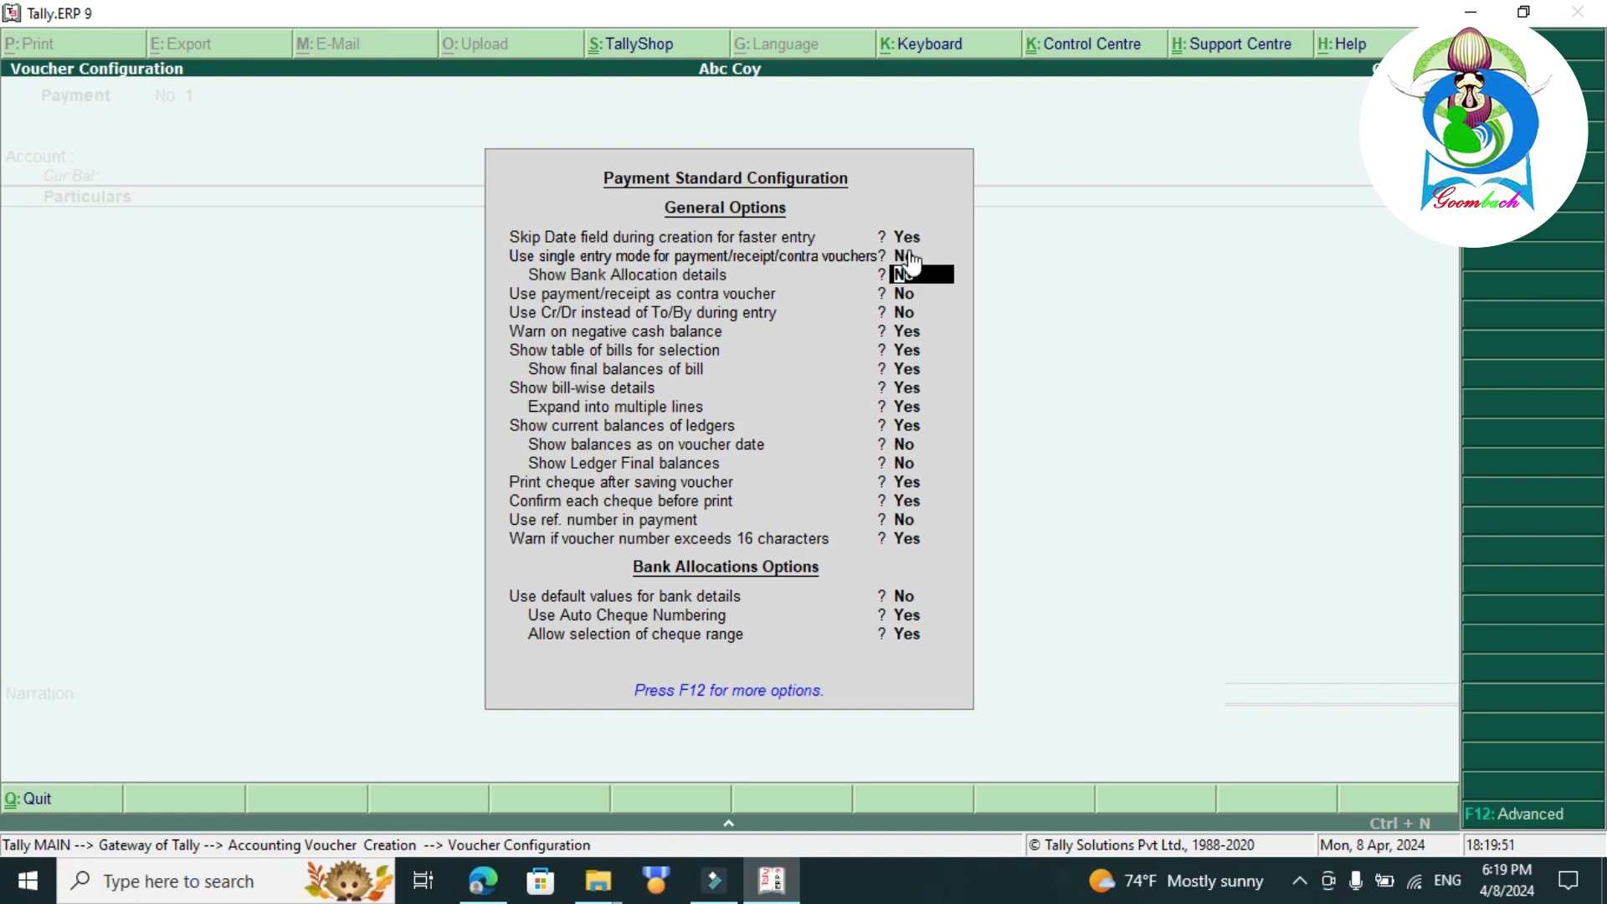
{"action": "key", "text": "Return"}
{"action": "key", "text": "Return"}
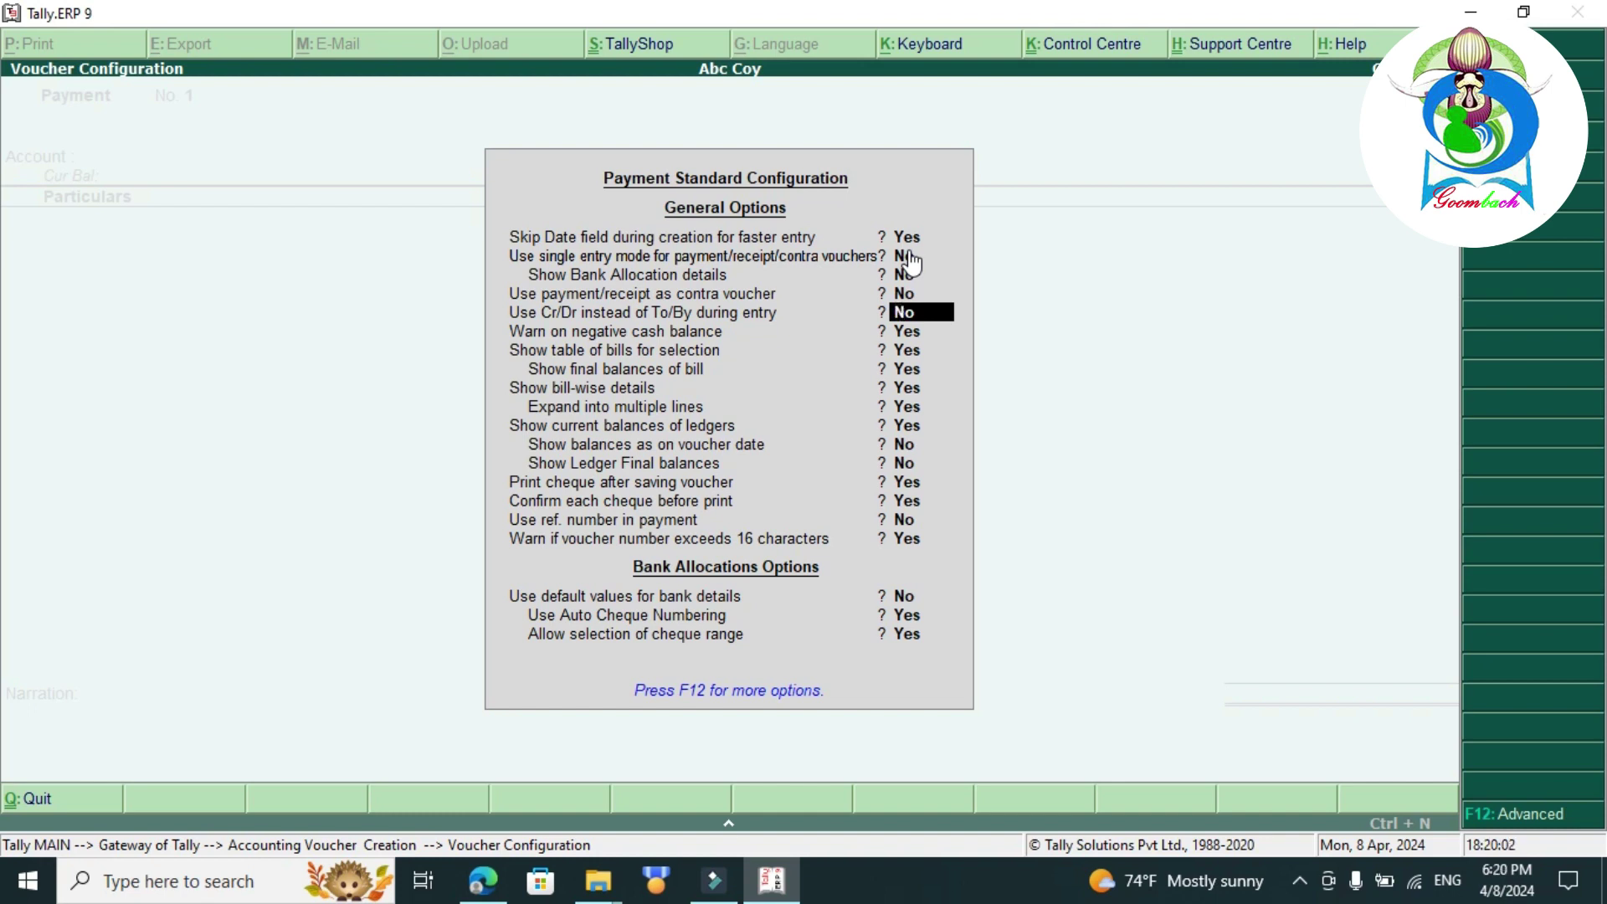
{"action": "key", "text": "y"}
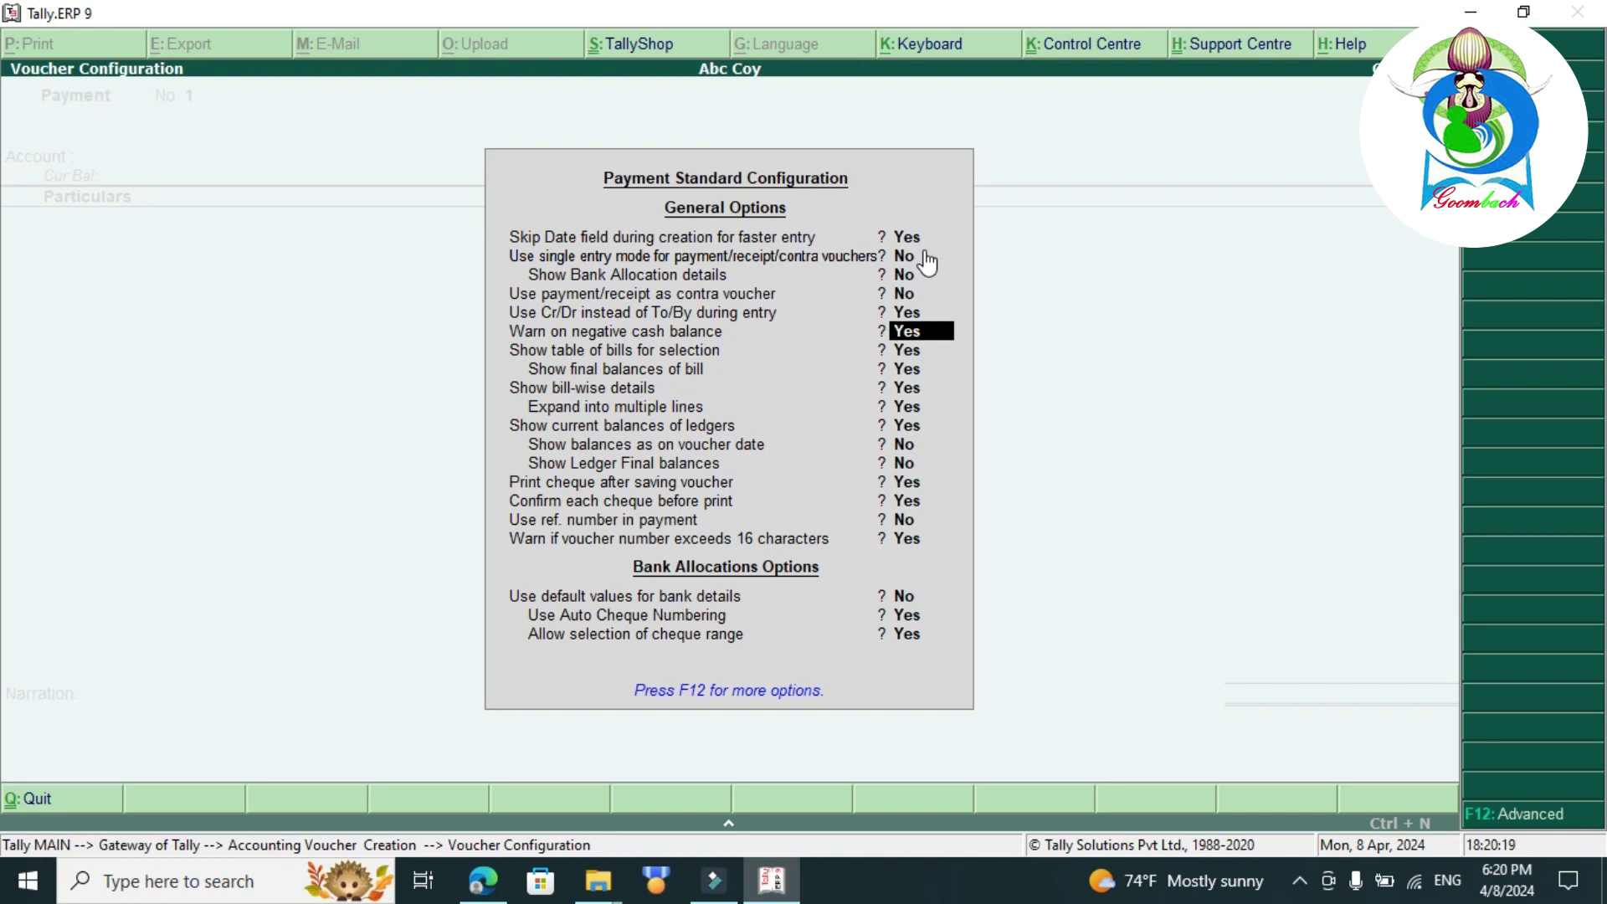
- Leave voucher configuration and start a new Receipt voucher (F6) from Accounting Vouchers
{"action": "key", "text": "Escape"}
{"action": "key", "text": "Escape"}
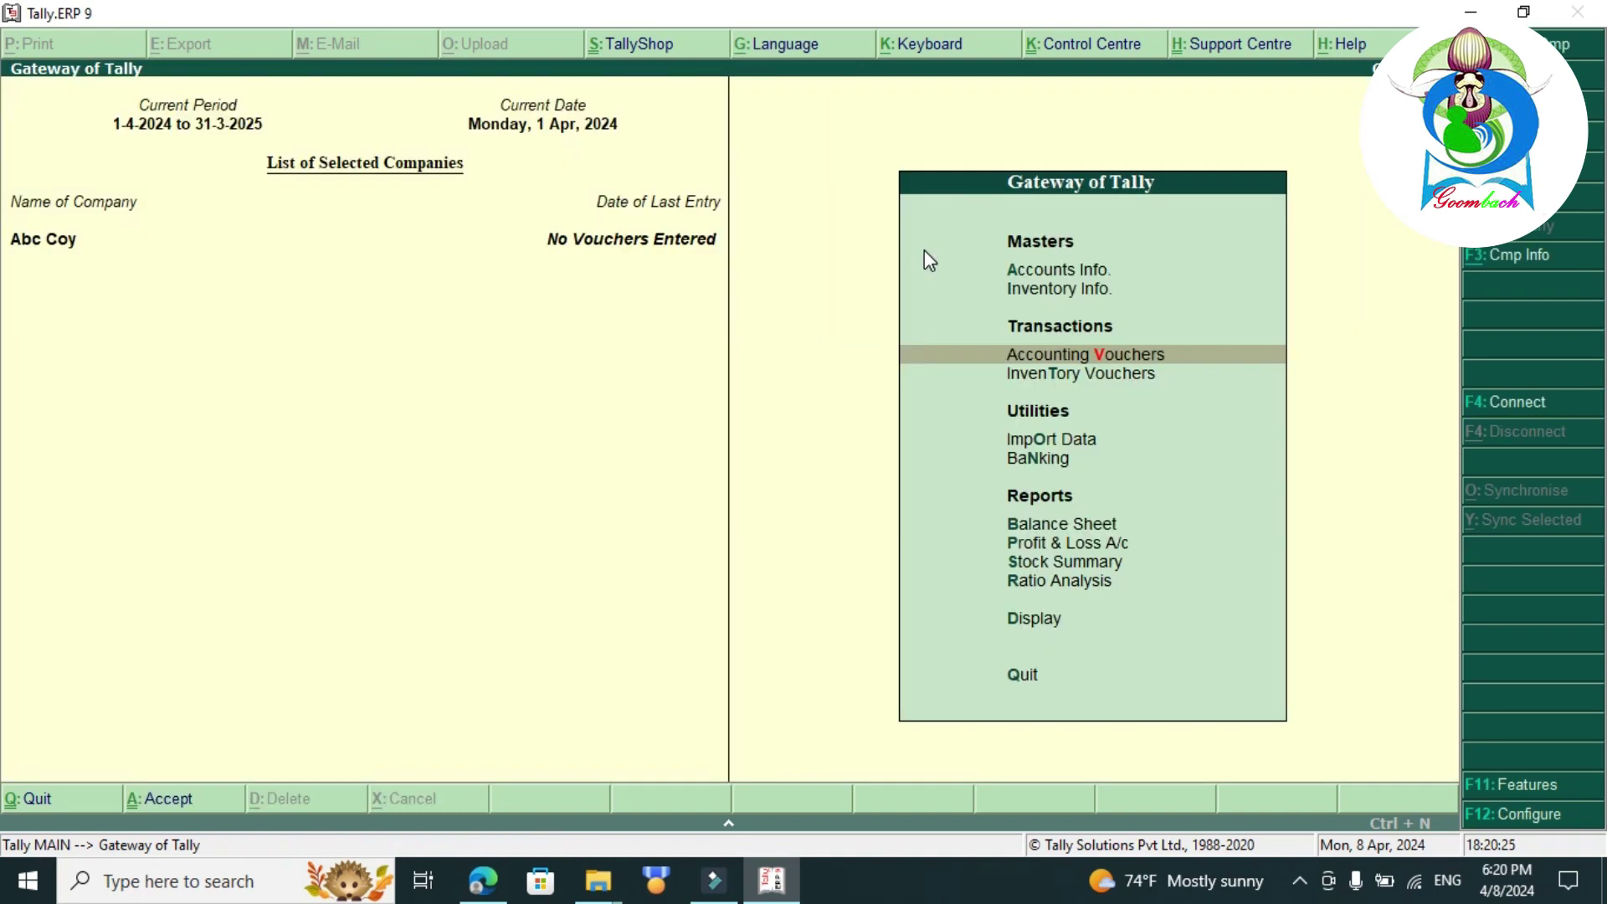
{"action": "key", "text": "Return"}
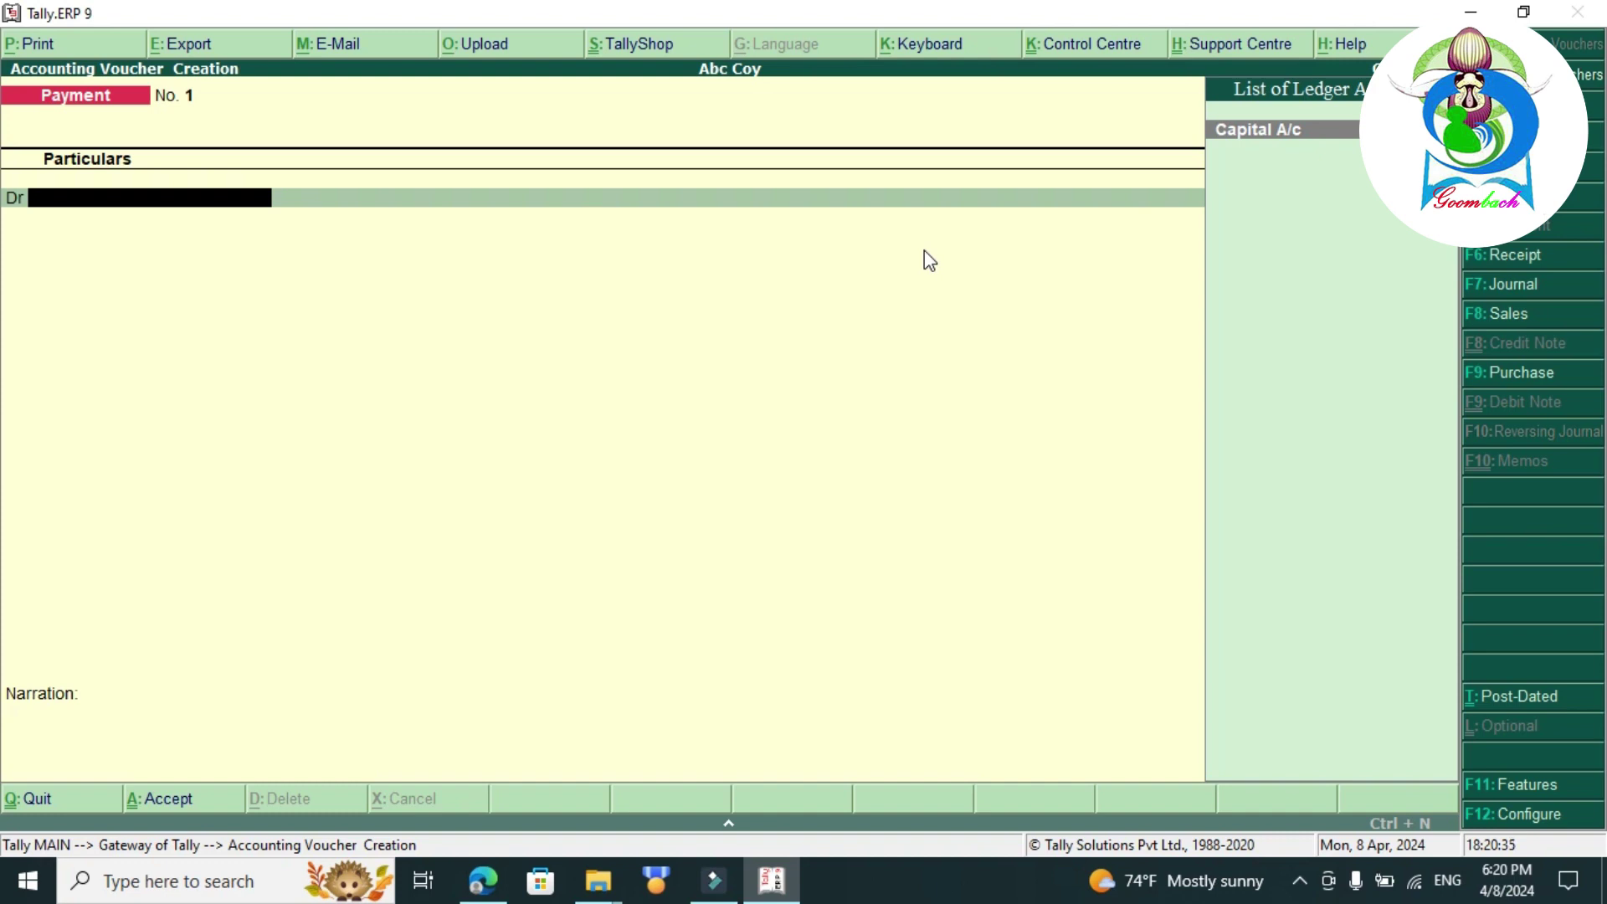
{"action": "key", "text": "F6"}
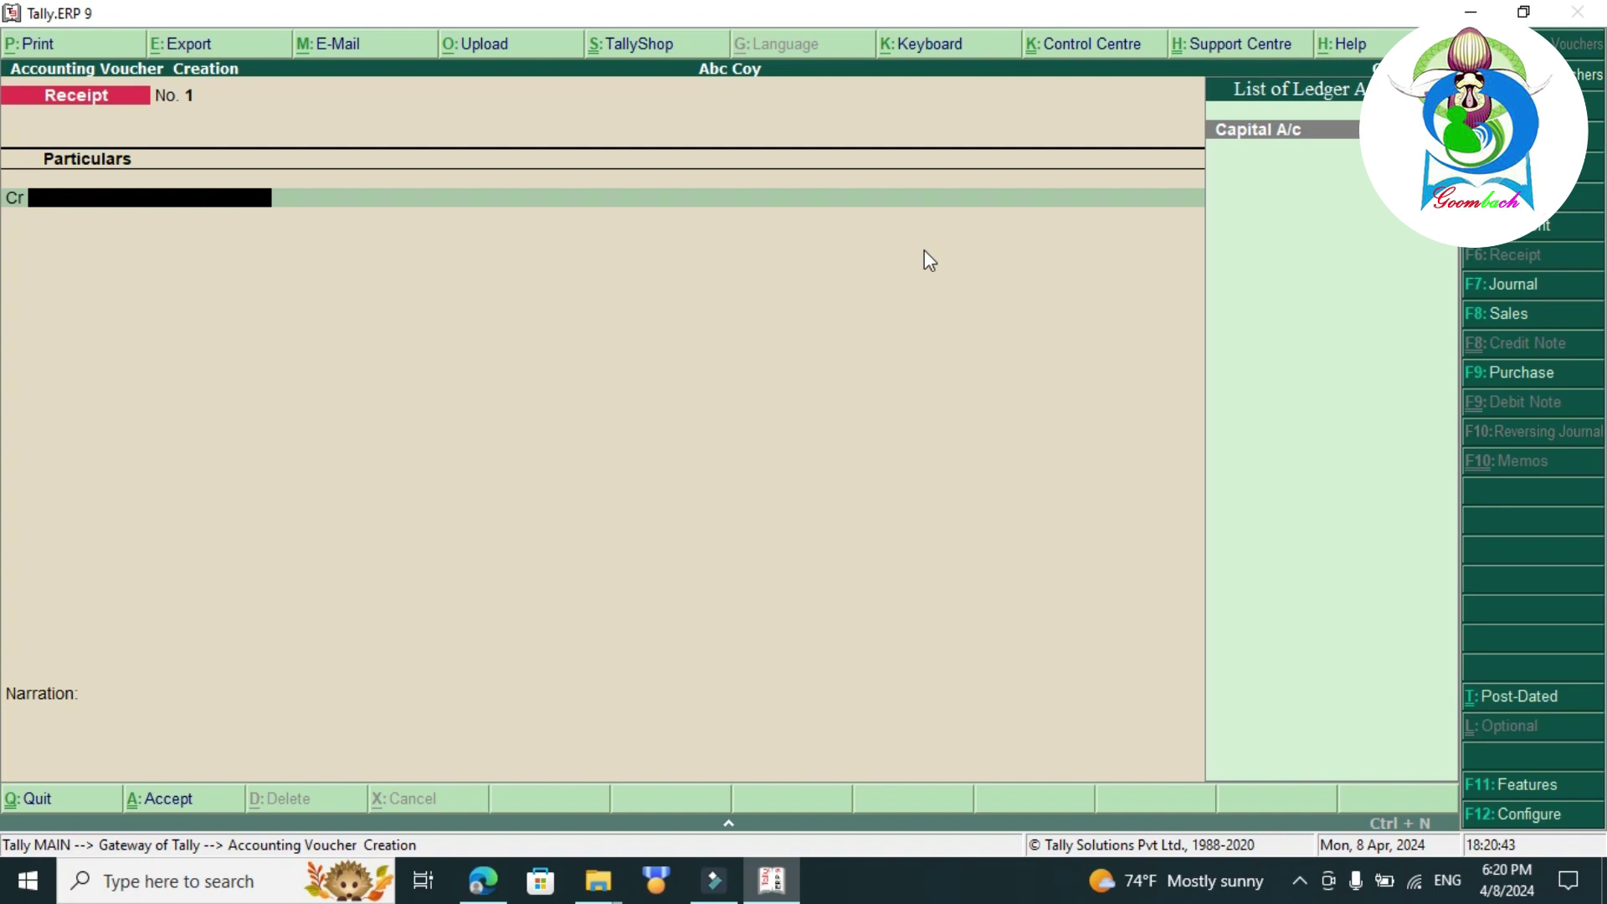
- Credit Capital A/c 1,000.00 and debit Cash 1,000.00 in Receipt No. 1
{"action": "key", "text": "Return"}
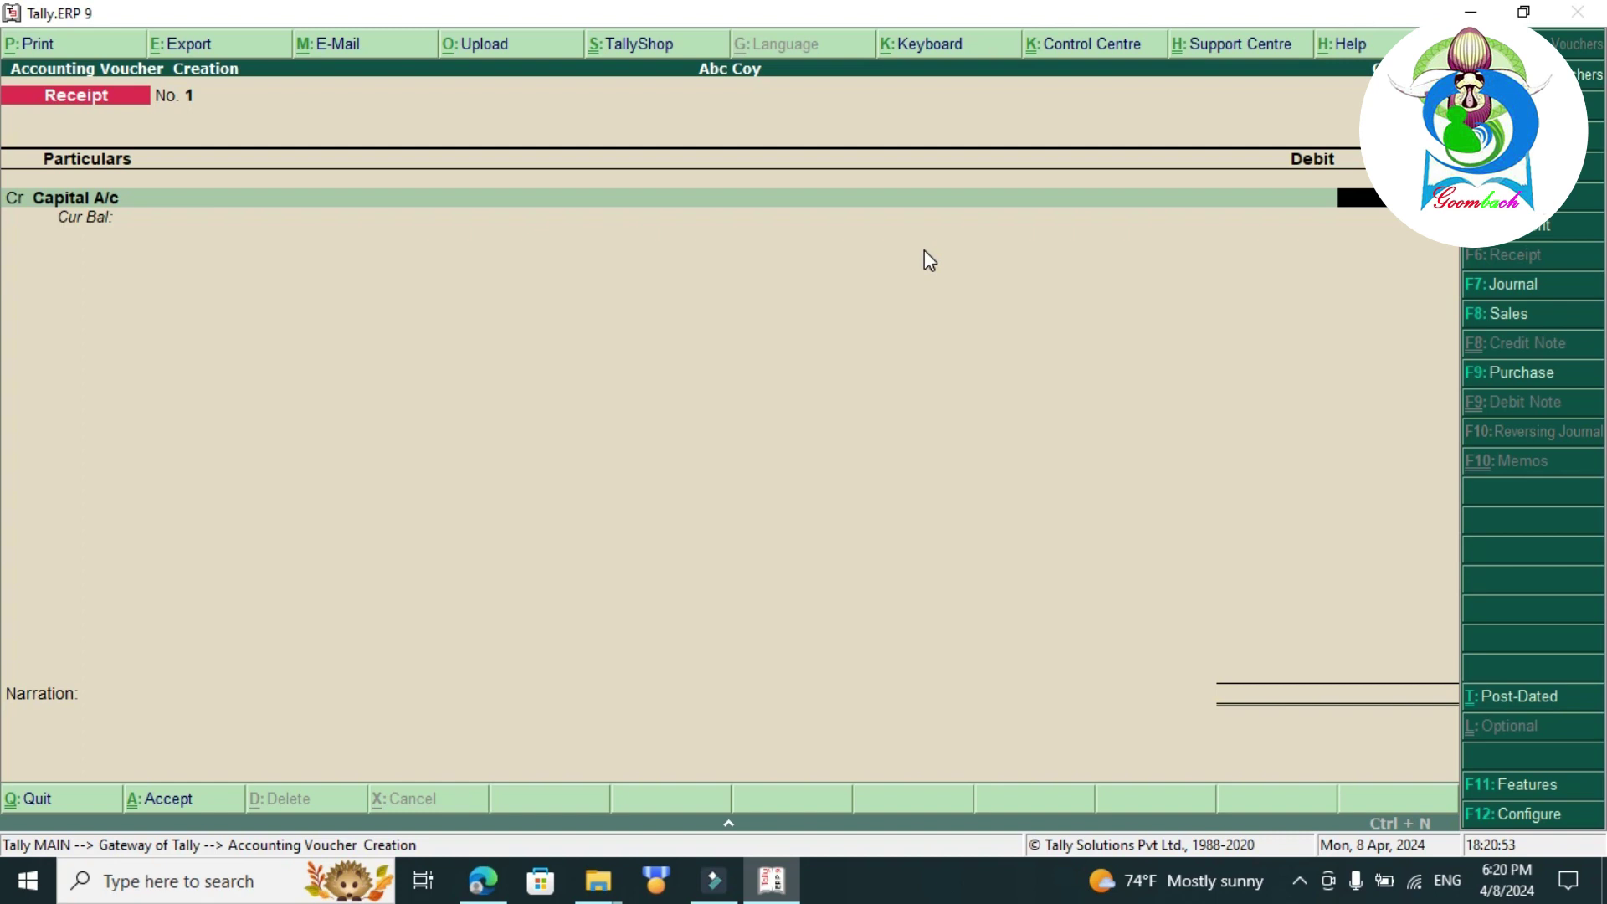
{"action": "key", "text": "Return"}
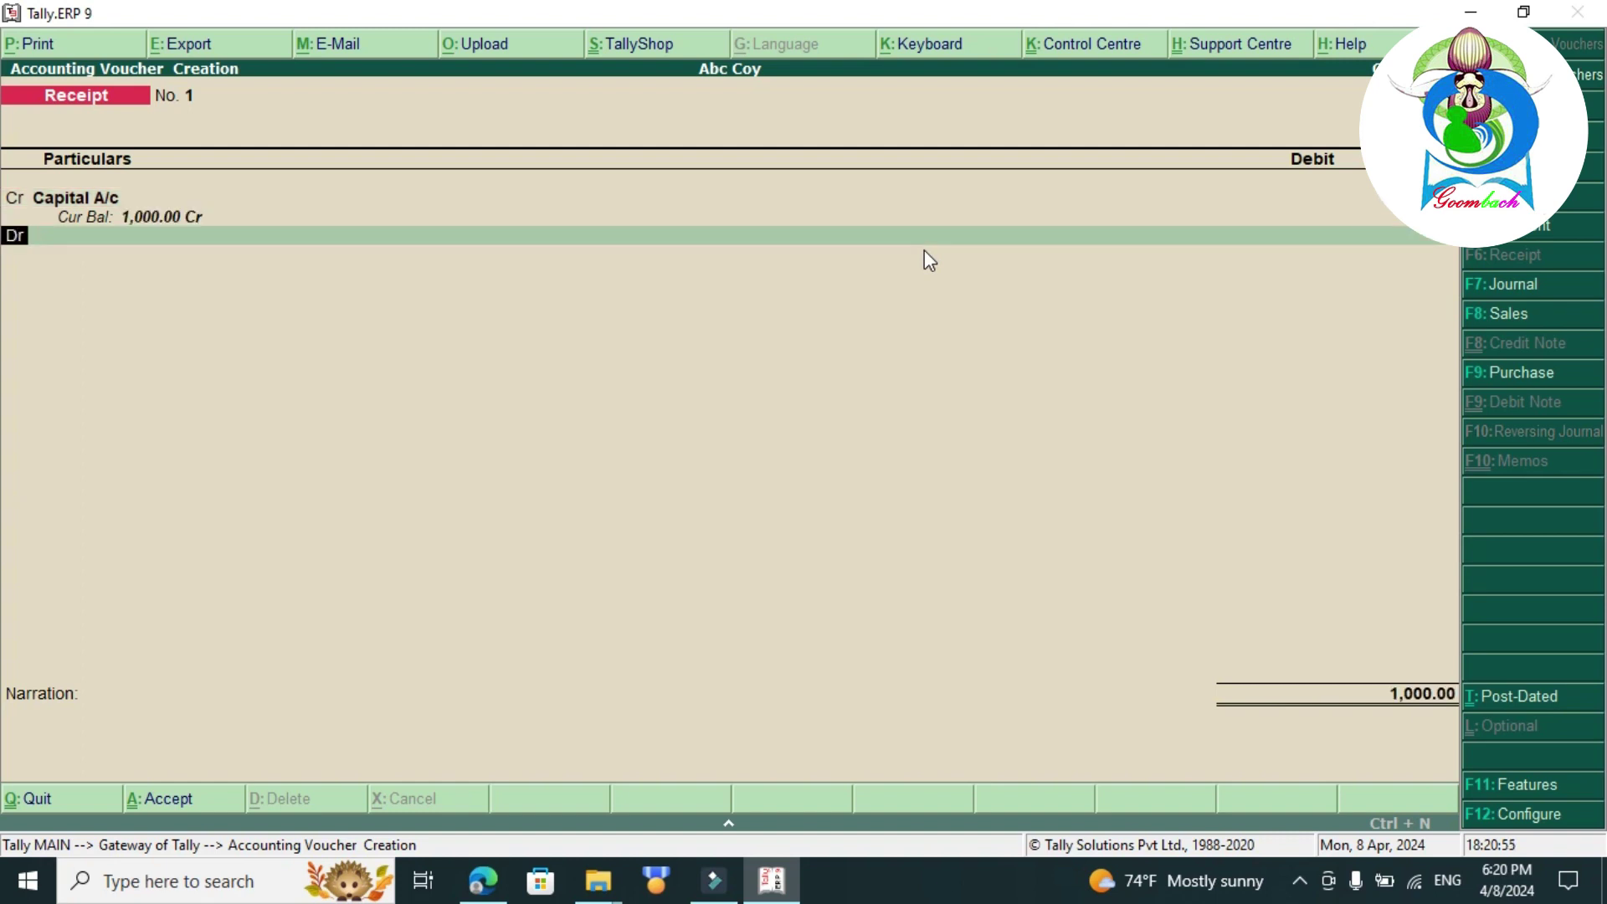
{"action": "key", "text": "Return"}
{"action": "key", "text": "Down"}
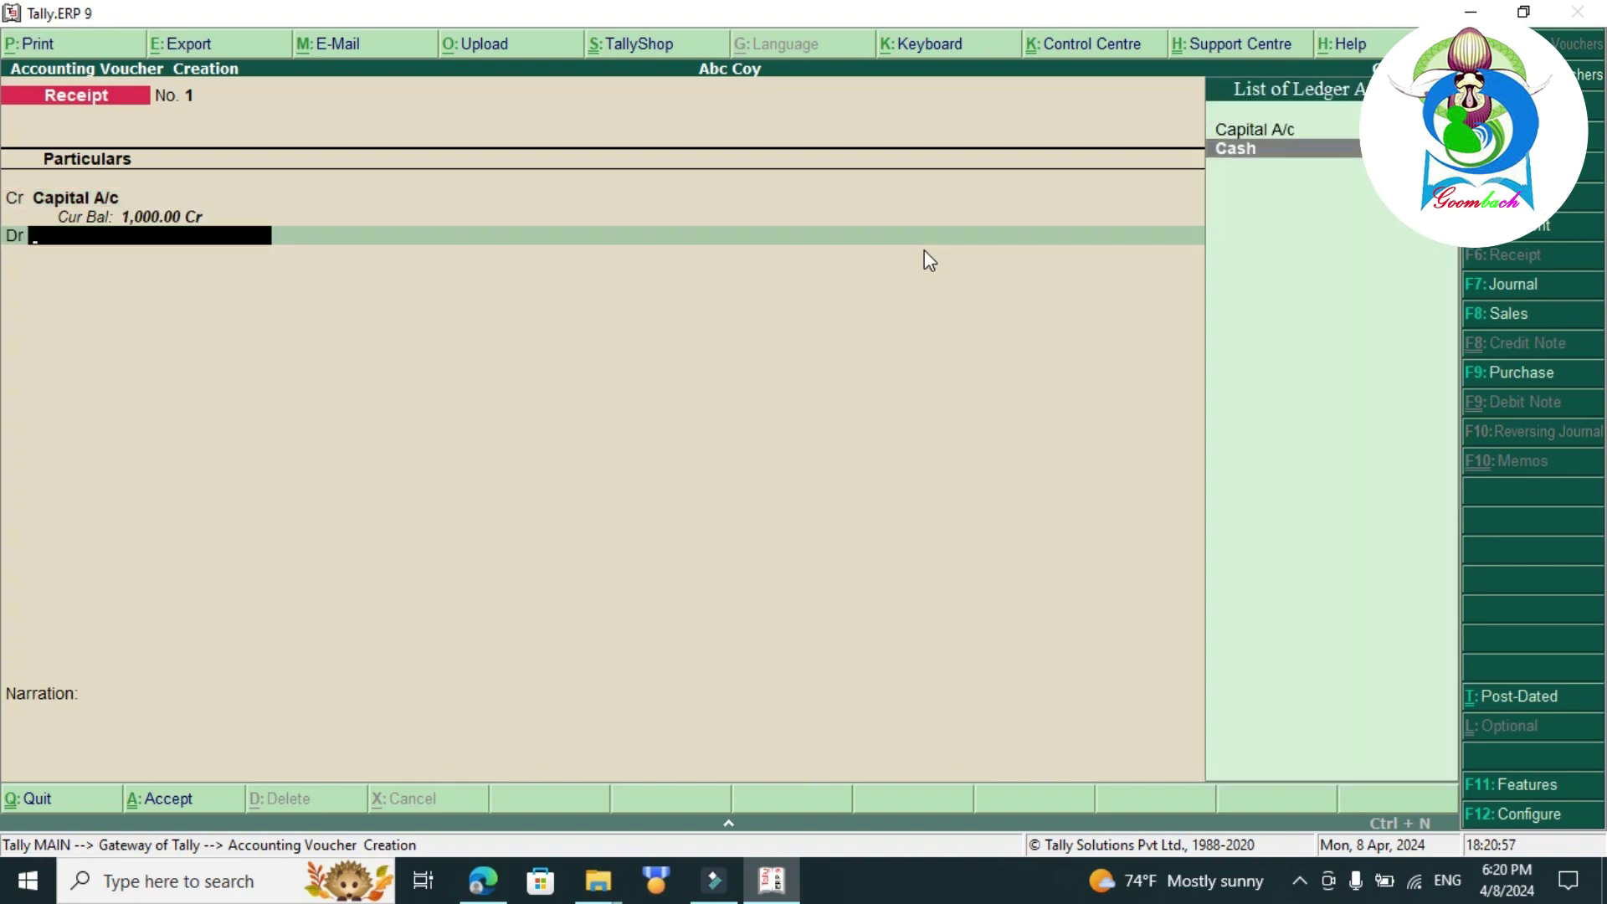
{"action": "key", "text": "Return"}
{"action": "key", "text": "Return"}
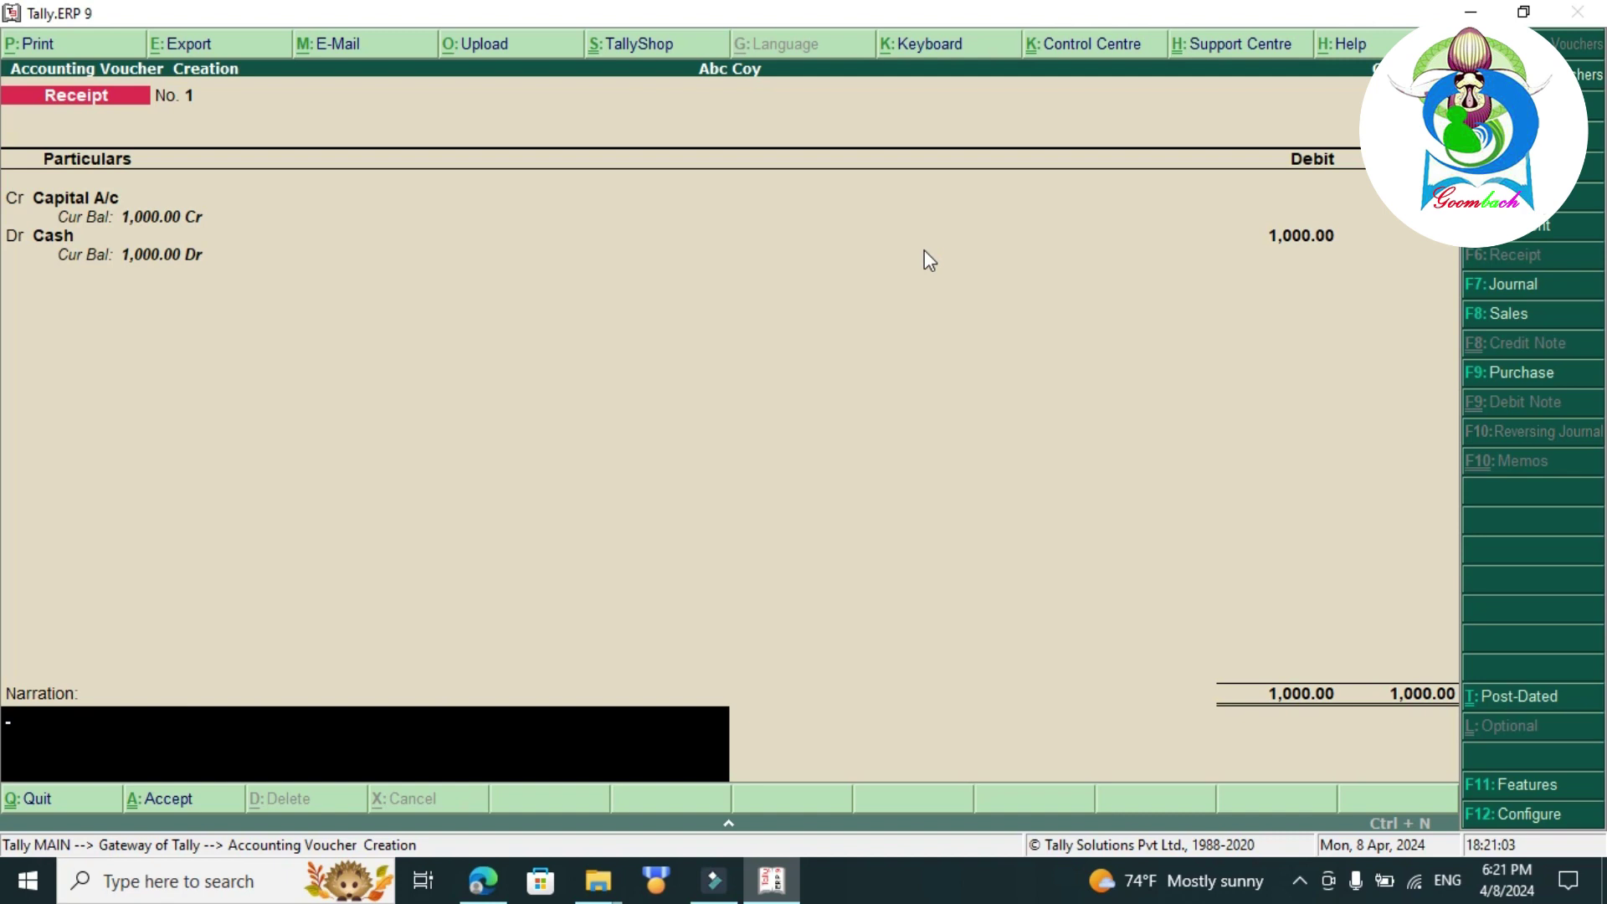
{"action": "type", "text": "being s"}
{"action": "type", "text": "tarted "}
{"action": "type", "text": "busi"}
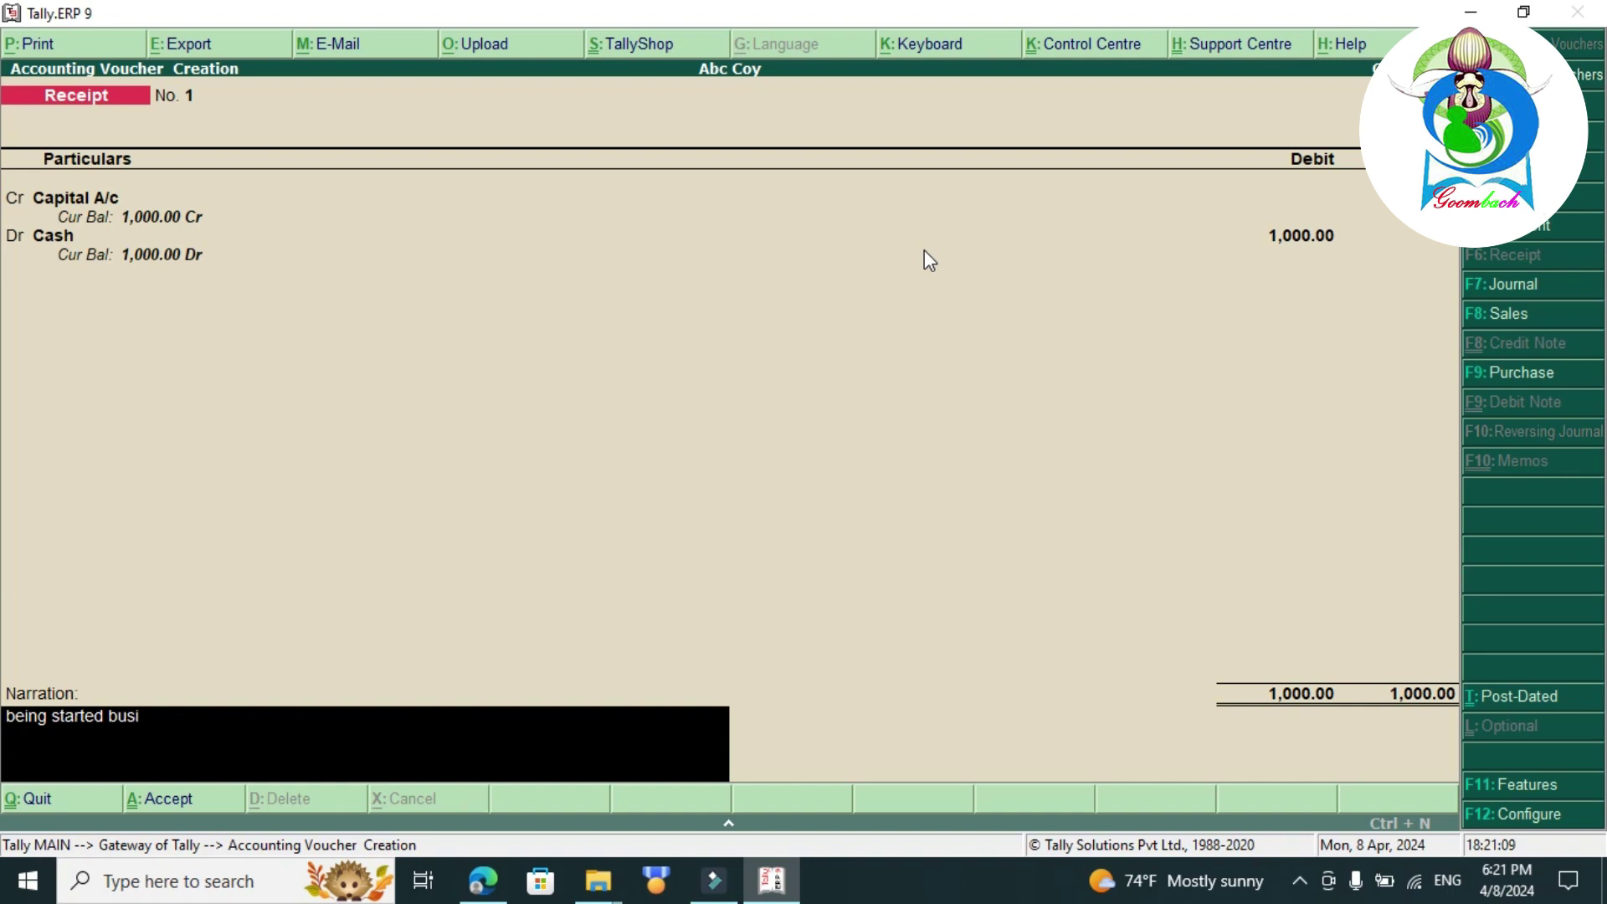
{"action": "type", "text": "ness by"}
{"action": "type", "text": " ab"}
{"action": "type", "text": "c"}
- Finish the narration 'being started business by abc' and accept Receipt No. 1
{"action": "key", "text": "Return"}
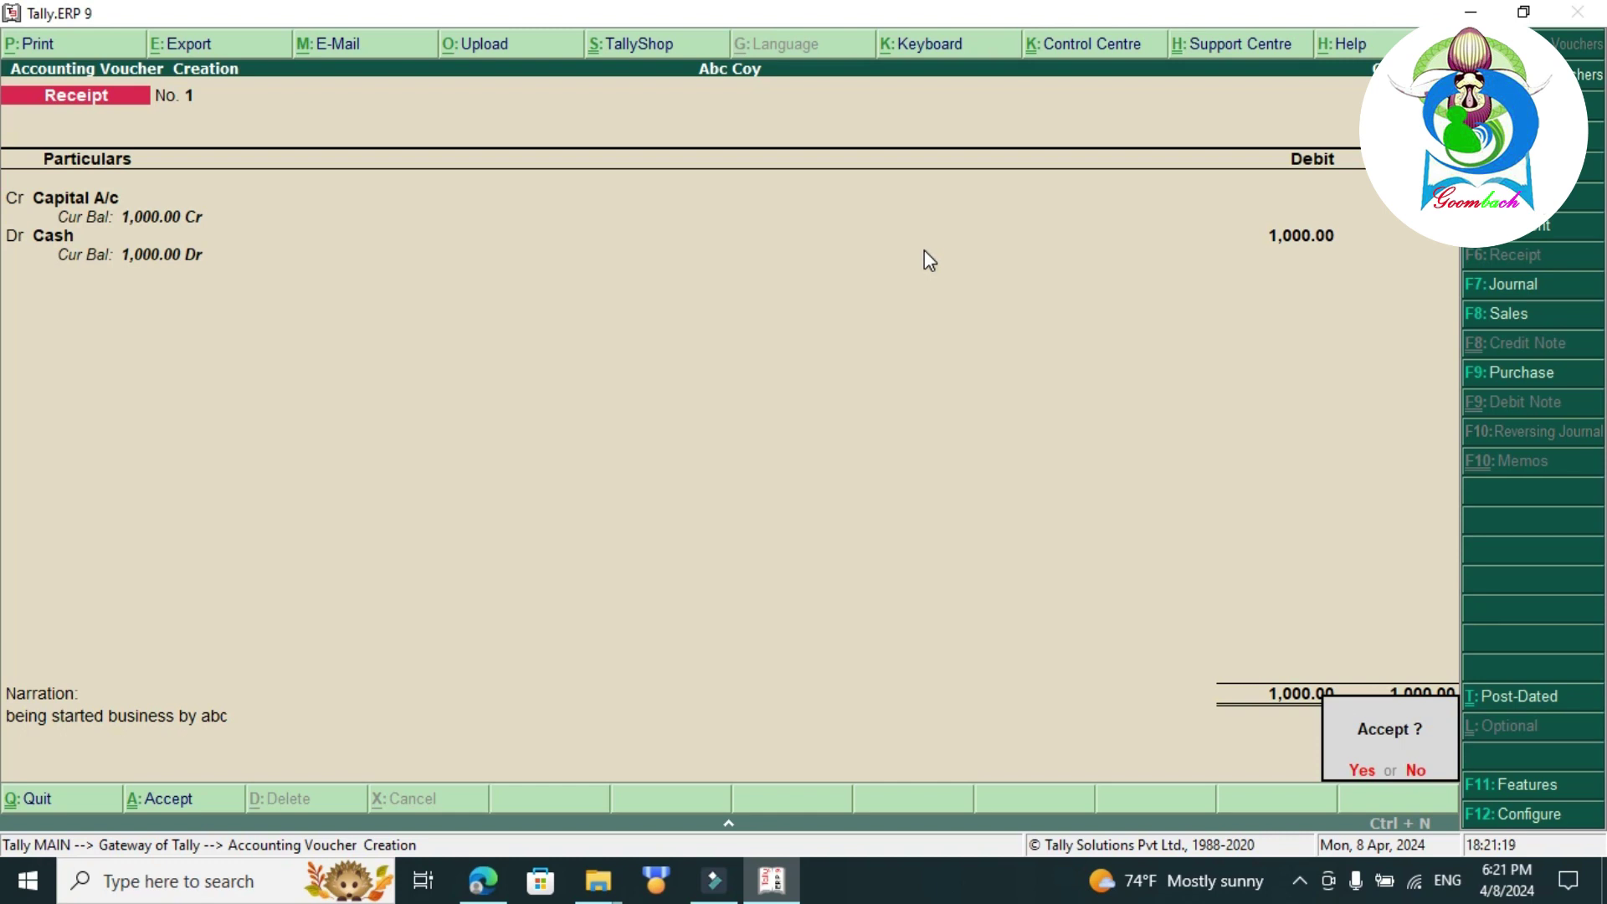
{"action": "key", "text": "Return"}
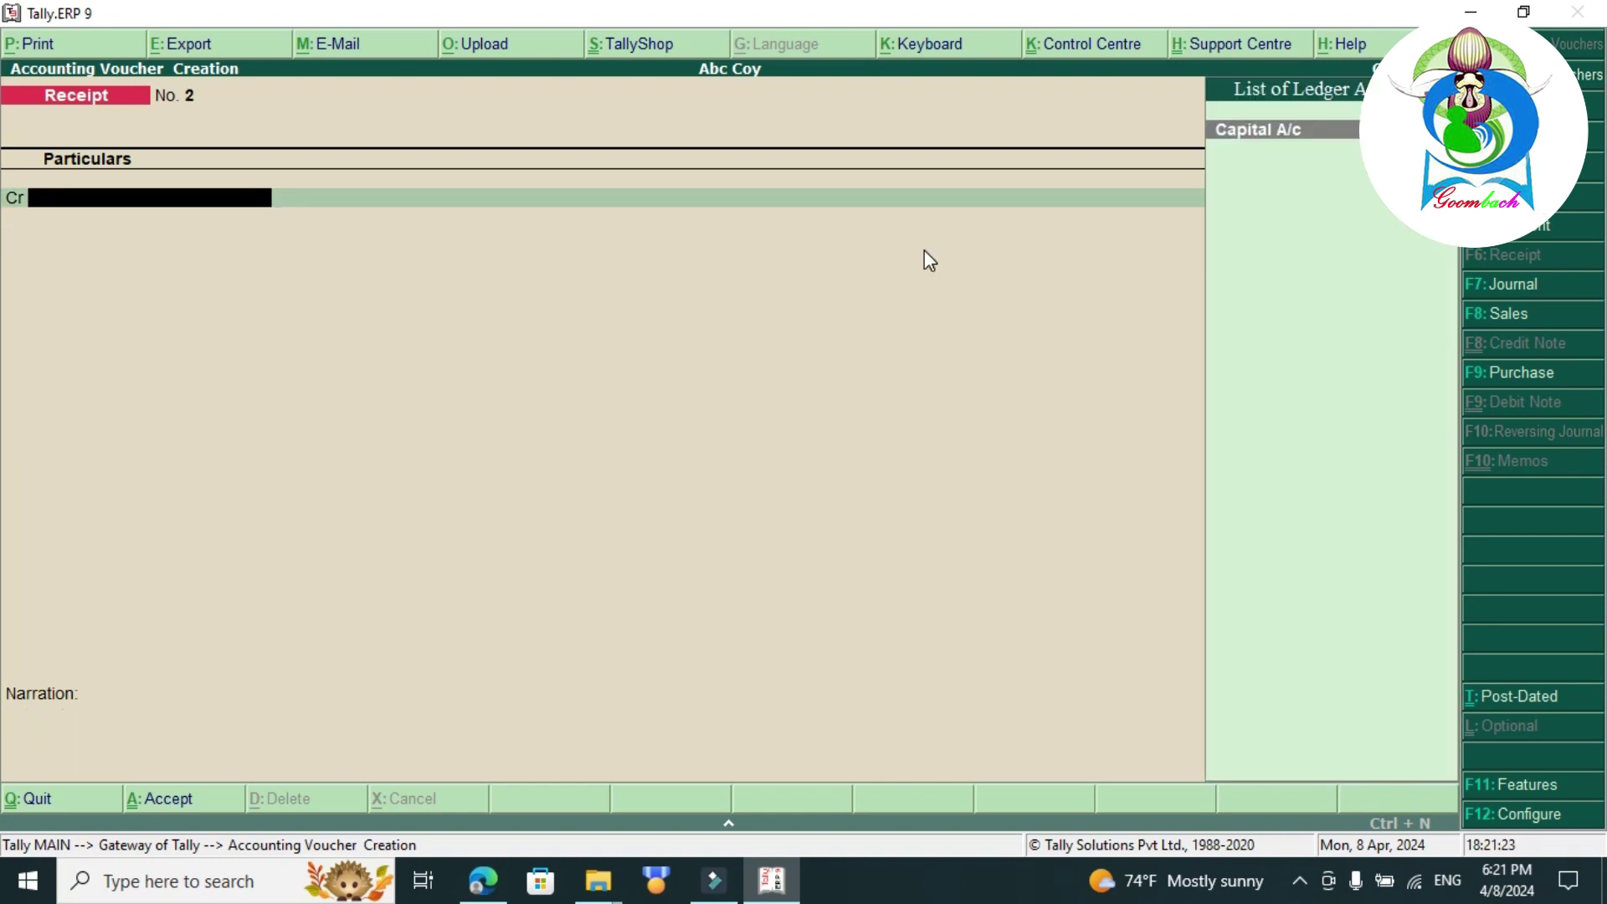